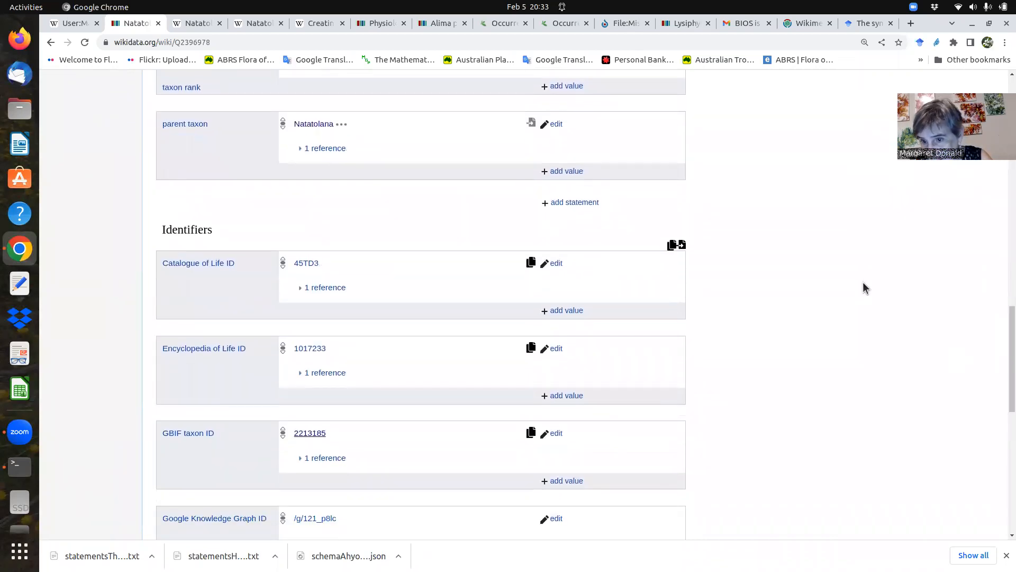
Switch to Wikimedia Commons and look up Natatolana oculata in its site search.
{"action": "left_click_drag", "start_coordinate": [1002, 344], "coordinate": [1002, 186]}
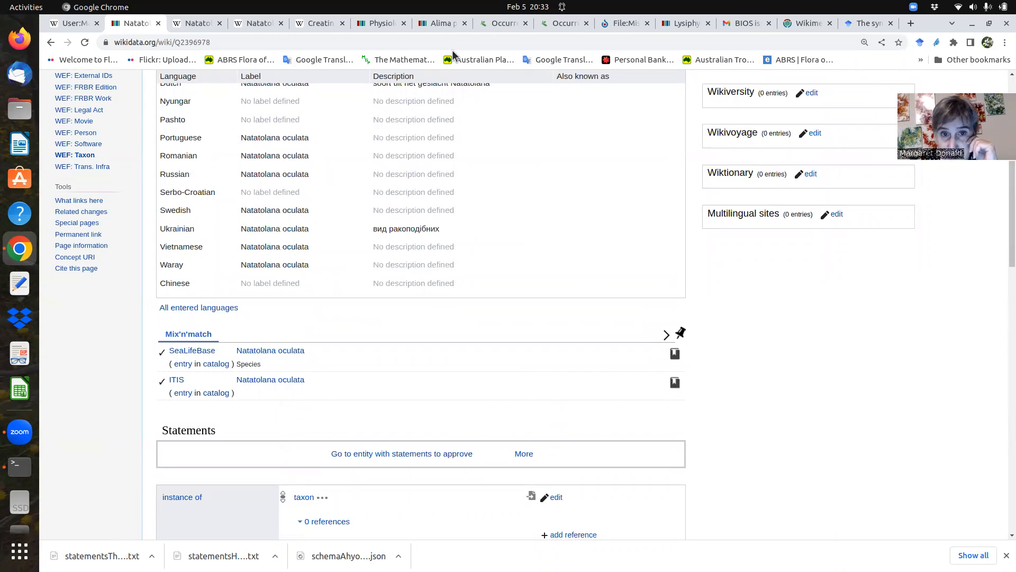
{"action": "scroll", "coordinate": [1003, 219], "scroll_direction": "up", "scroll_amount": 7}
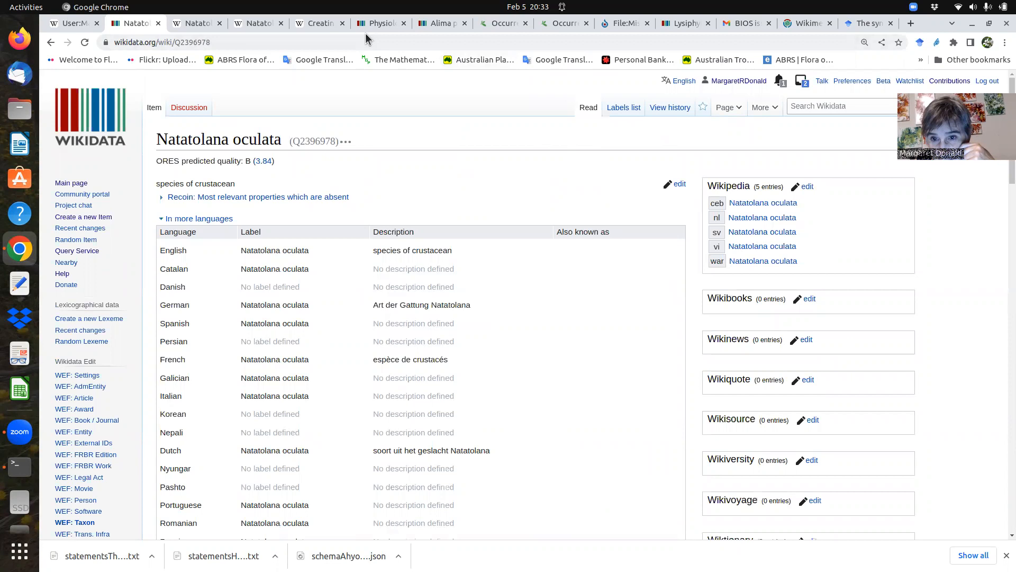
{"action": "left_click", "coordinate": [623, 23]}
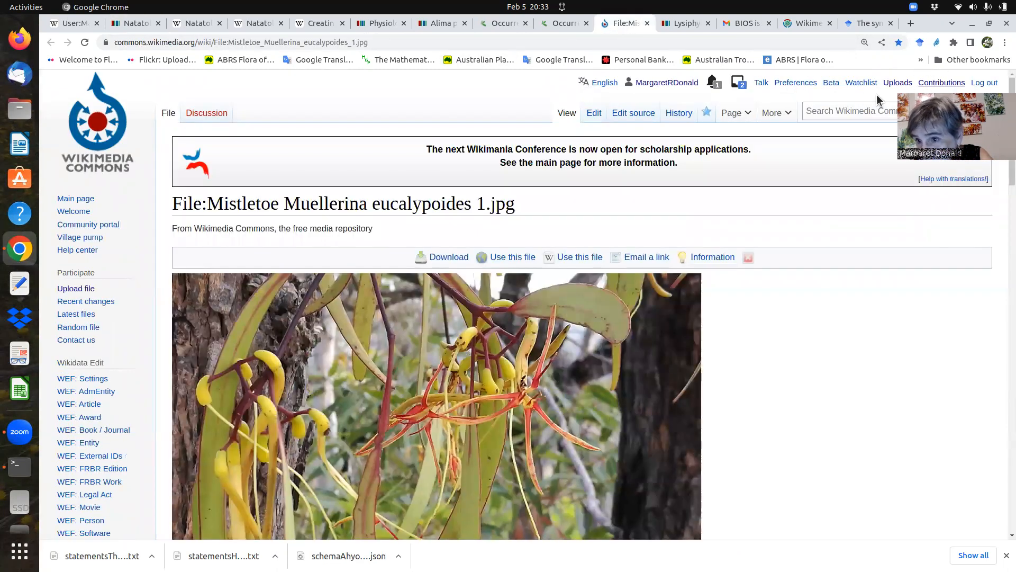
{"action": "left_click", "coordinate": [809, 111]}
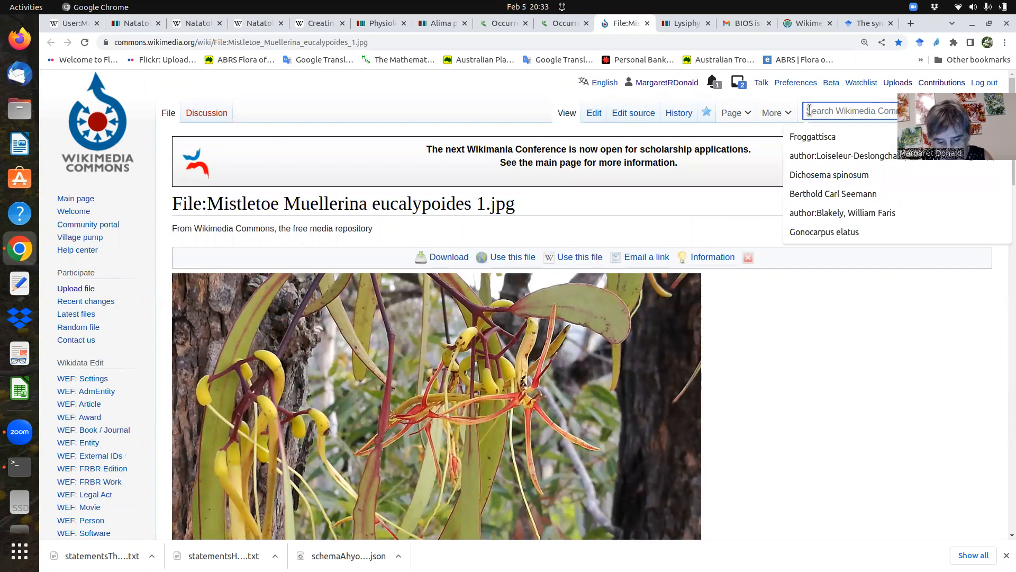
{"action": "type", "text": "Natat"}
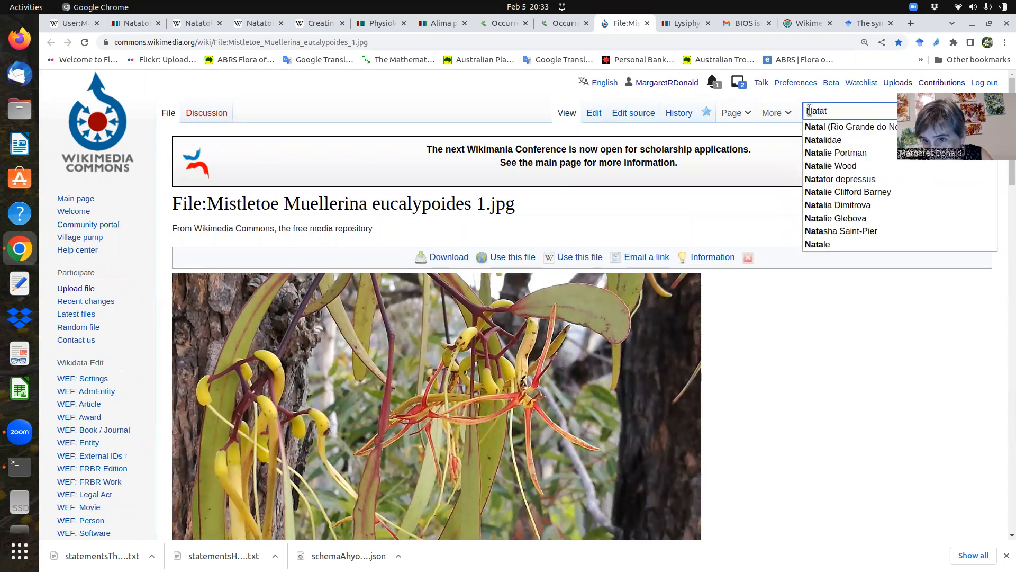
{"action": "type", "text": "olana "}
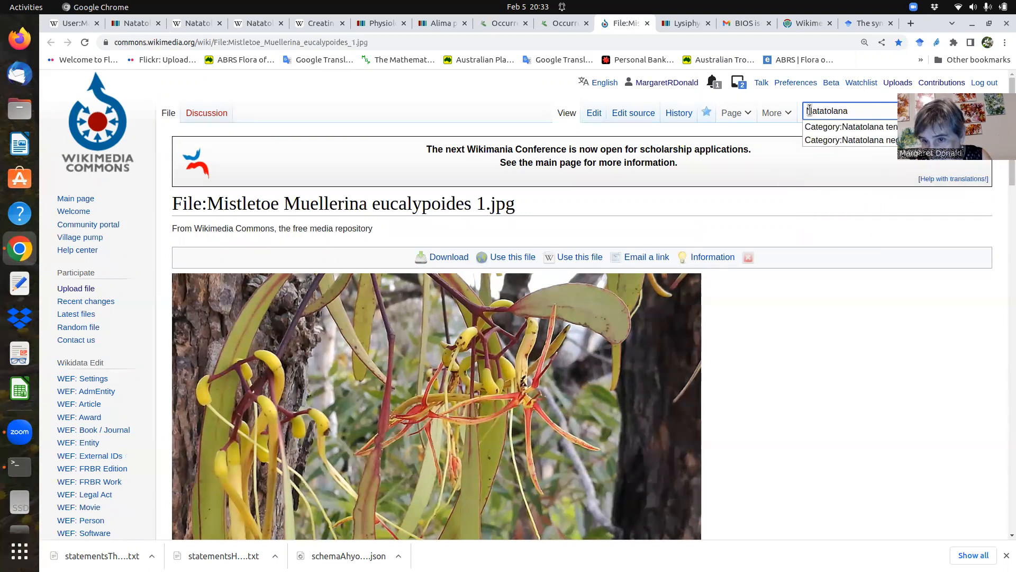
{"action": "type", "text": "o"}
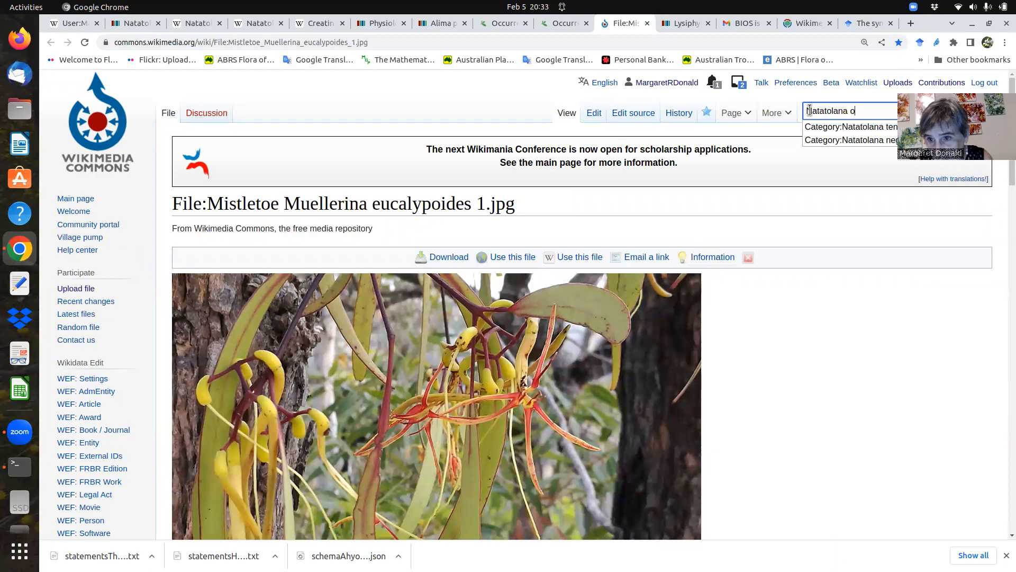
{"action": "type", "text": "culata"}
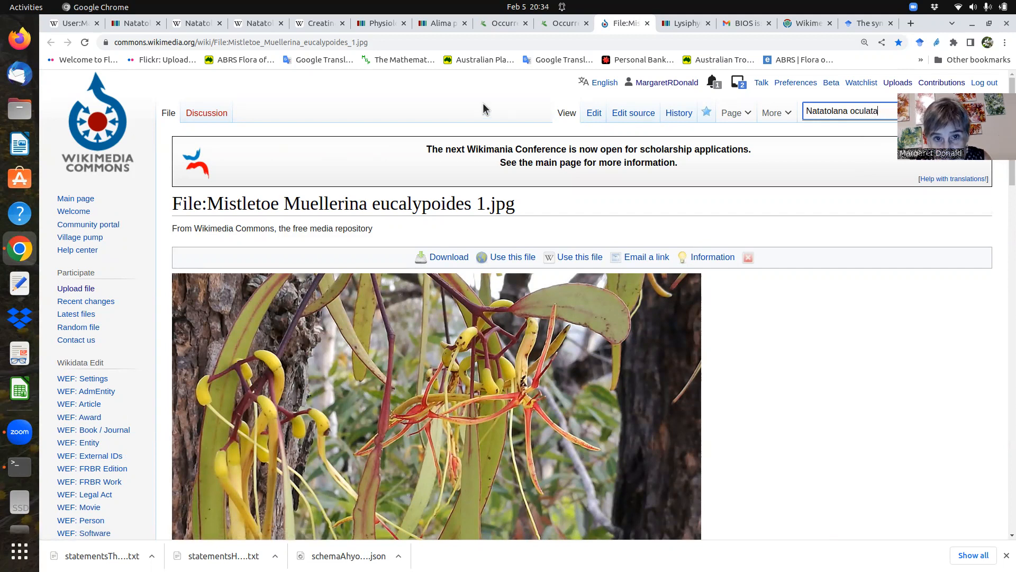
Return to the Natatolana oculata item on Wikidata and open its GBIF taxon ID link in a separate tab.
{"action": "left_click", "coordinate": [132, 23]}
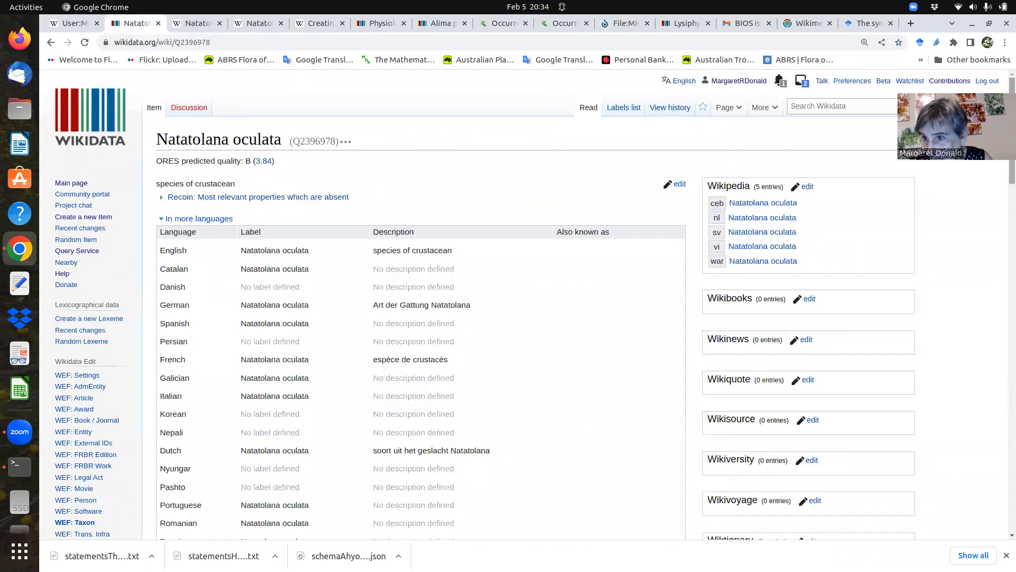
{"action": "scroll", "coordinate": [1003, 235], "scroll_direction": "down", "scroll_amount": 10}
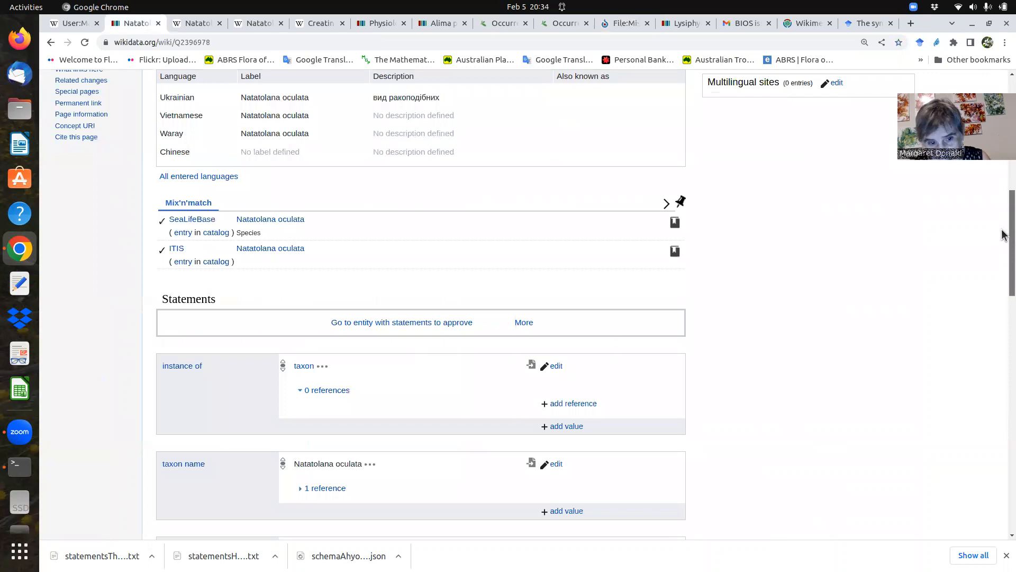
{"action": "scroll", "coordinate": [1003, 243], "scroll_direction": "down", "scroll_amount": 3}
{"action": "scroll", "coordinate": [1001, 261], "scroll_direction": "down", "scroll_amount": 10}
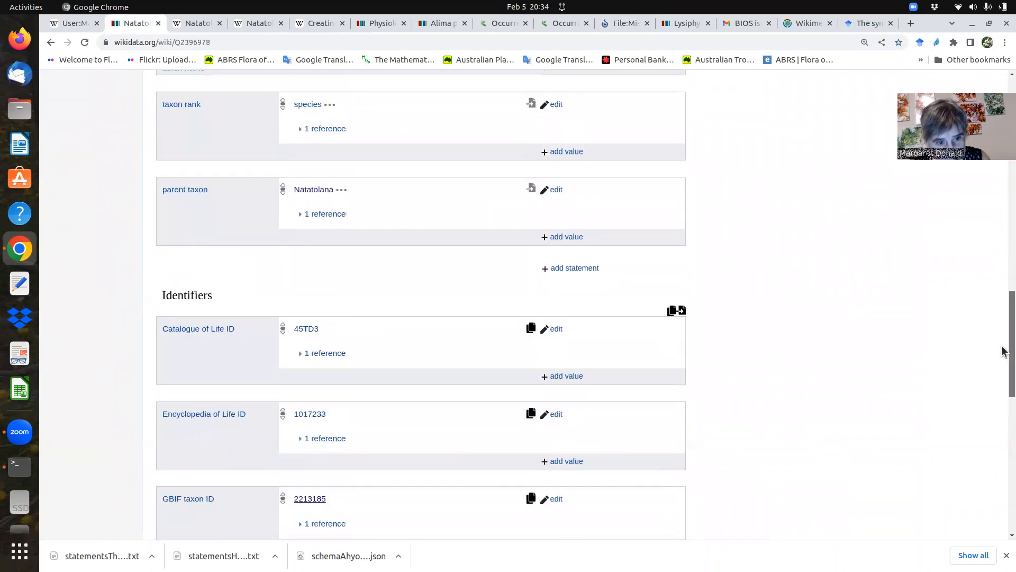
{"action": "scroll", "coordinate": [1002, 414], "scroll_direction": "down", "scroll_amount": 4}
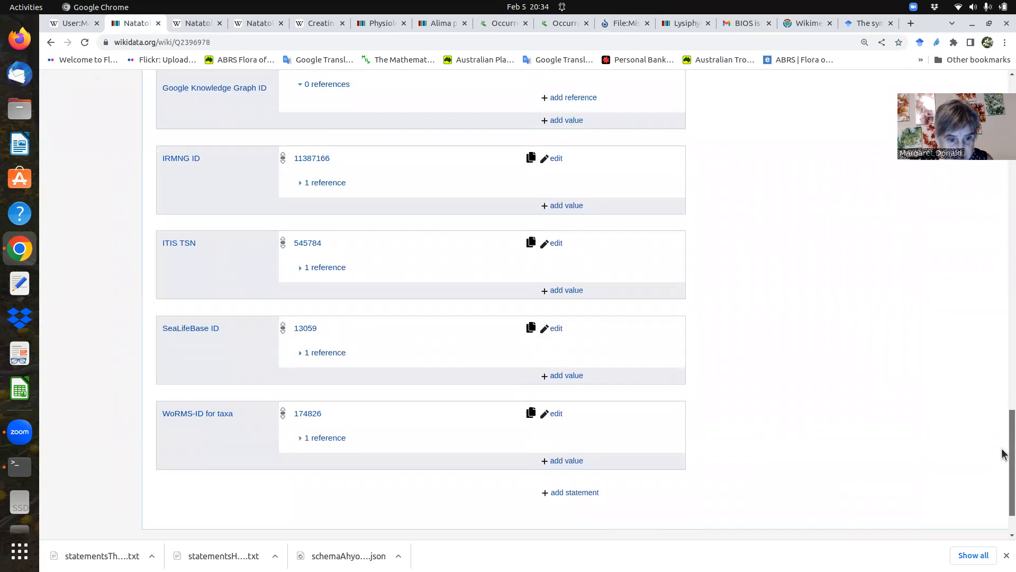
{"action": "scroll", "coordinate": [1003, 453], "scroll_direction": "up", "scroll_amount": 3}
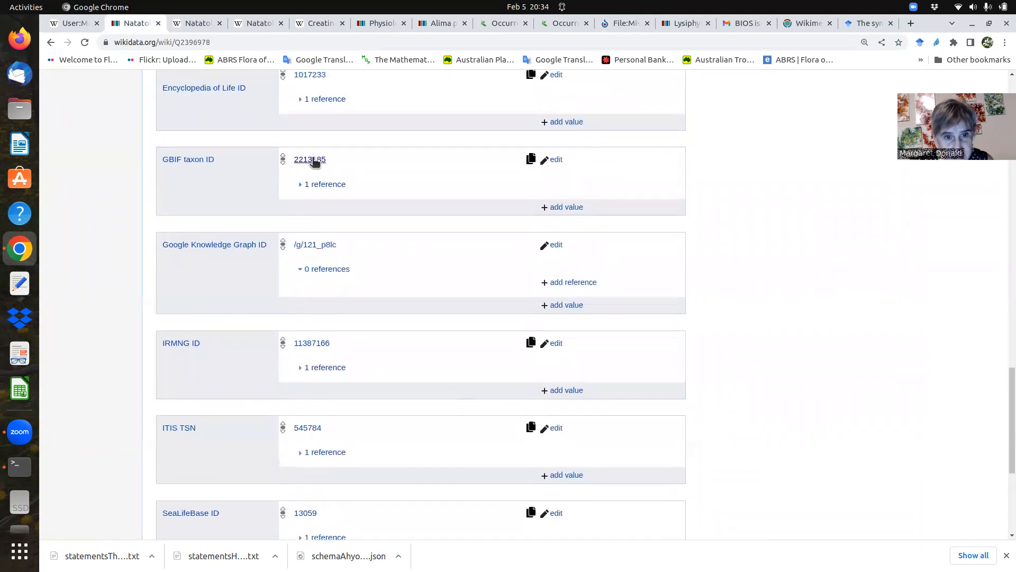
{"action": "middle_click", "coordinate": [313, 160]}
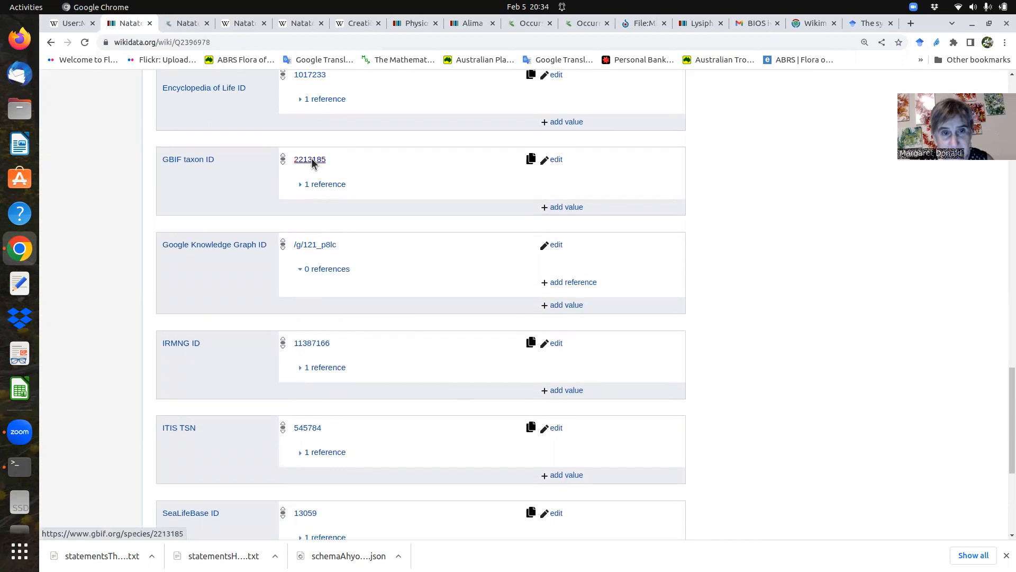
{"action": "left_click", "coordinate": [181, 23]}
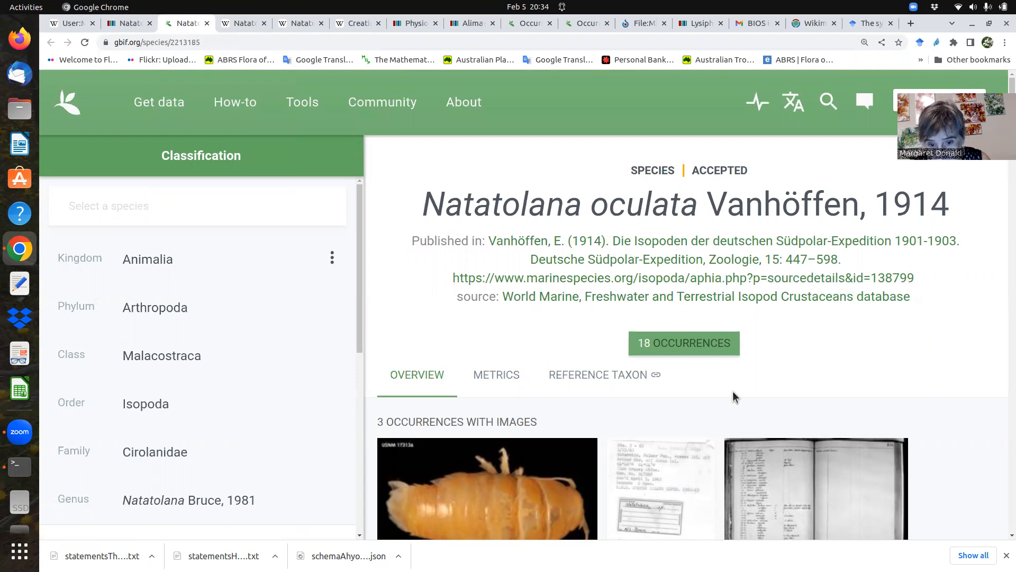
View the gallery of GBIF occurrence images and open the record of the orange dorsal-view specimen.
{"action": "scroll", "coordinate": [897, 511], "scroll_direction": "down", "scroll_amount": 5}
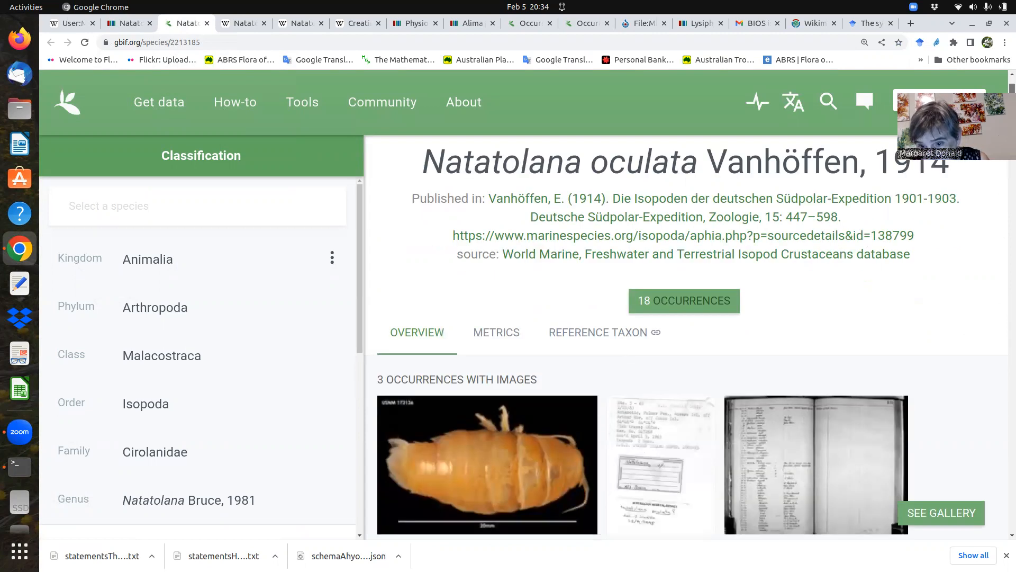
{"action": "left_click", "coordinate": [924, 339]}
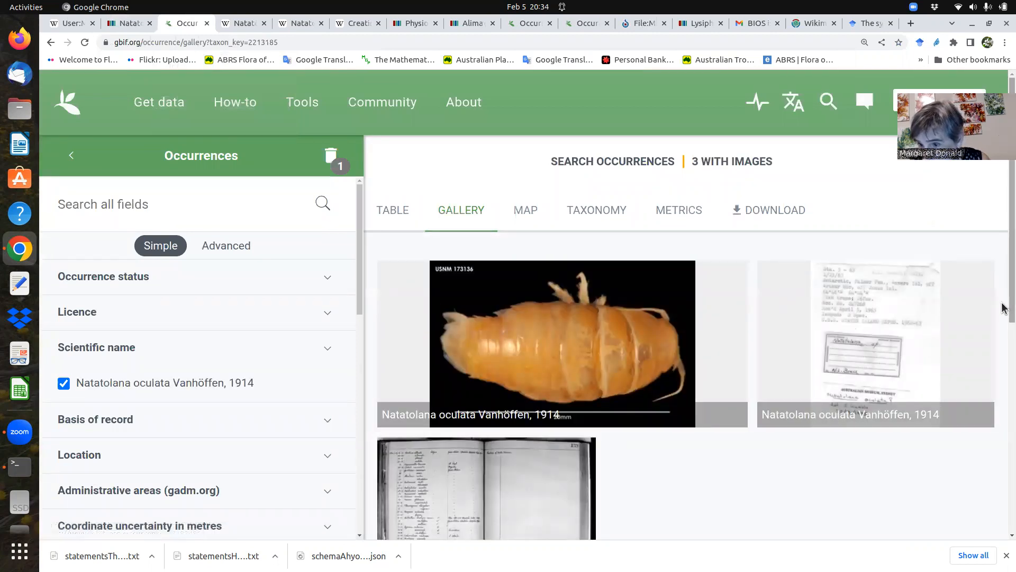
{"action": "scroll", "coordinate": [1001, 313], "scroll_direction": "down", "scroll_amount": 3}
{"action": "scroll", "coordinate": [1002, 365], "scroll_direction": "up", "scroll_amount": 1}
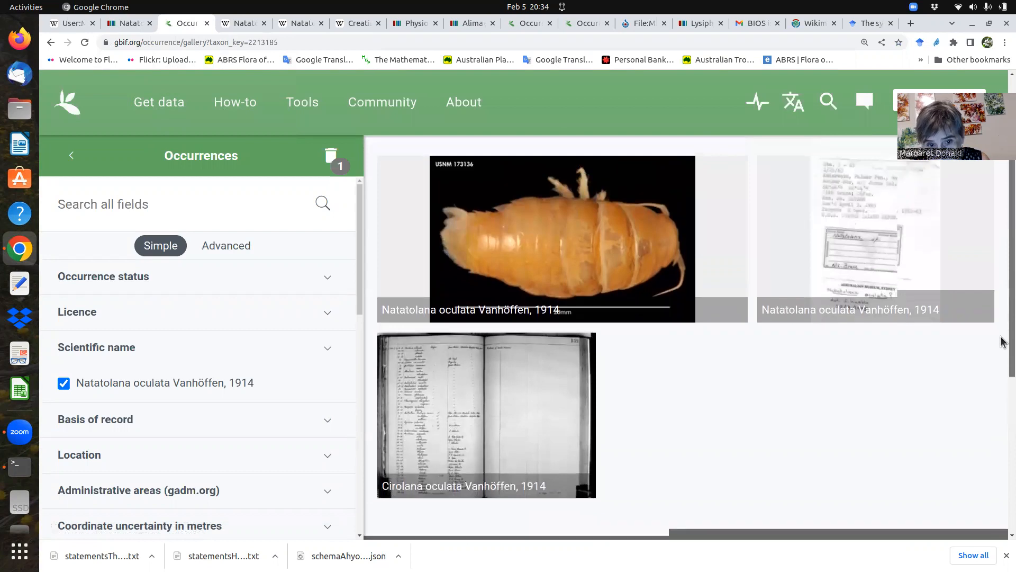
{"action": "left_click", "coordinate": [525, 272]}
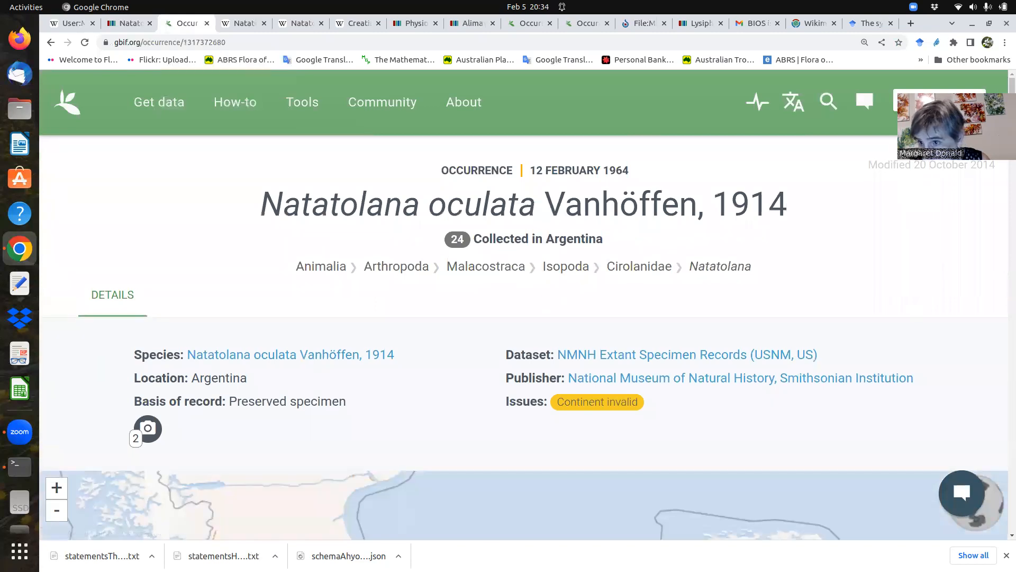
Examine the occurrence record's location map, both specimen photos, and their creator, publisher and licence details.
{"action": "scroll", "coordinate": [524, 307], "scroll_direction": "down", "scroll_amount": 1}
{"action": "scroll", "coordinate": [524, 307], "scroll_direction": "down", "scroll_amount": 1}
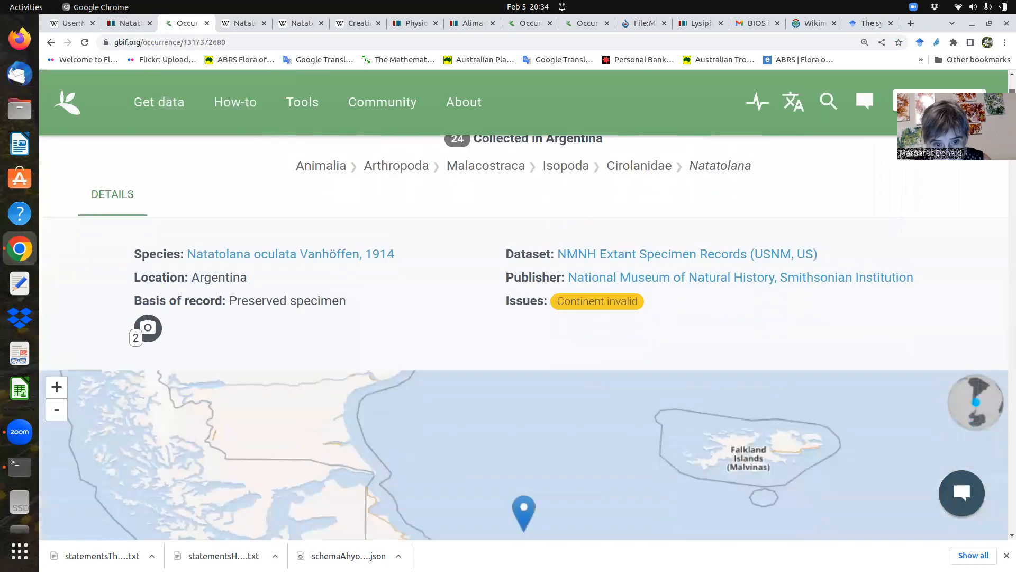
{"action": "scroll", "coordinate": [524, 339], "scroll_direction": "up", "scroll_amount": 1}
{"action": "scroll", "coordinate": [524, 318], "scroll_direction": "down", "scroll_amount": 3}
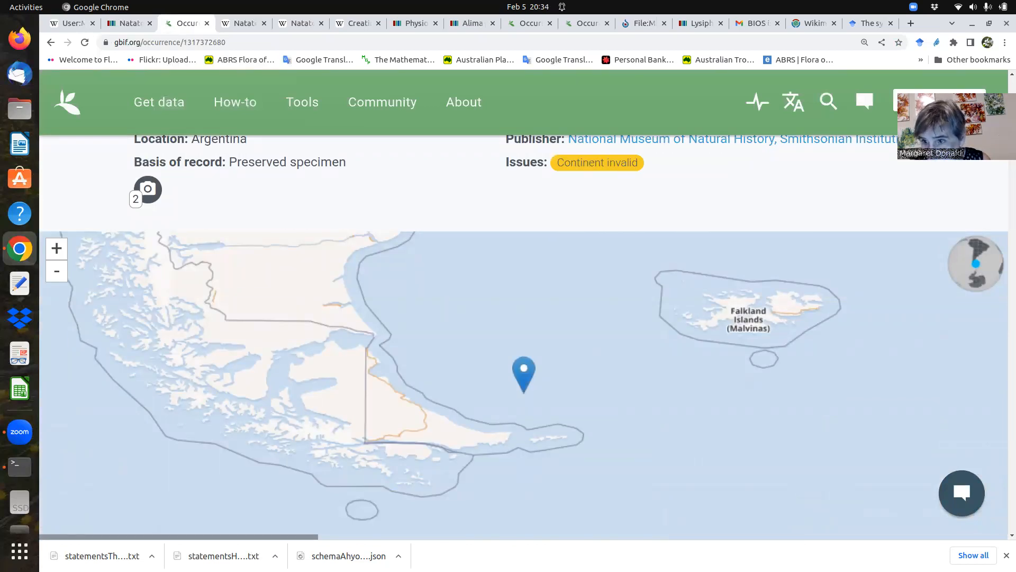
{"action": "scroll", "coordinate": [1003, 181], "scroll_direction": "down", "scroll_amount": 8}
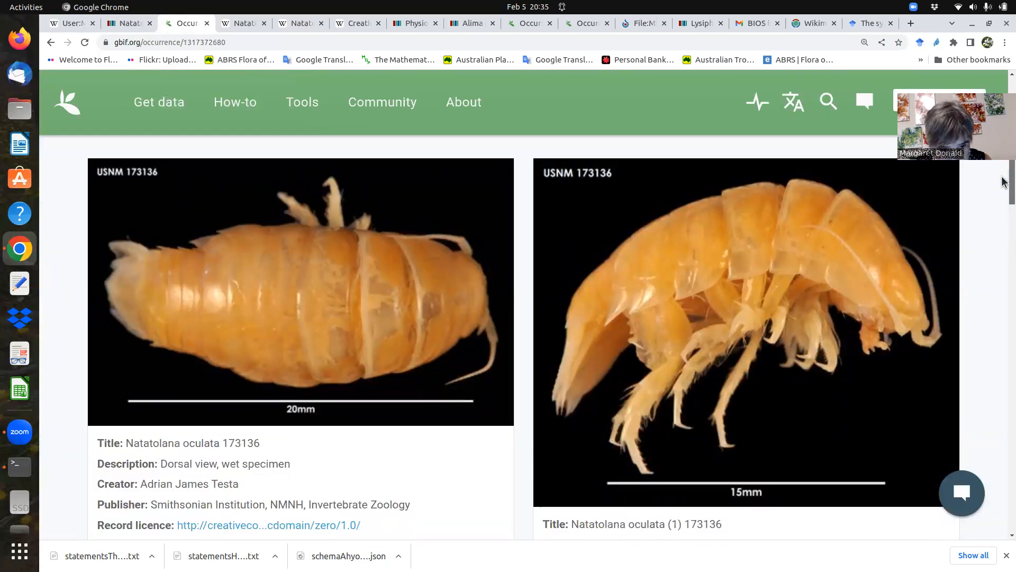
{"action": "scroll", "coordinate": [1004, 182], "scroll_direction": "down", "scroll_amount": 5}
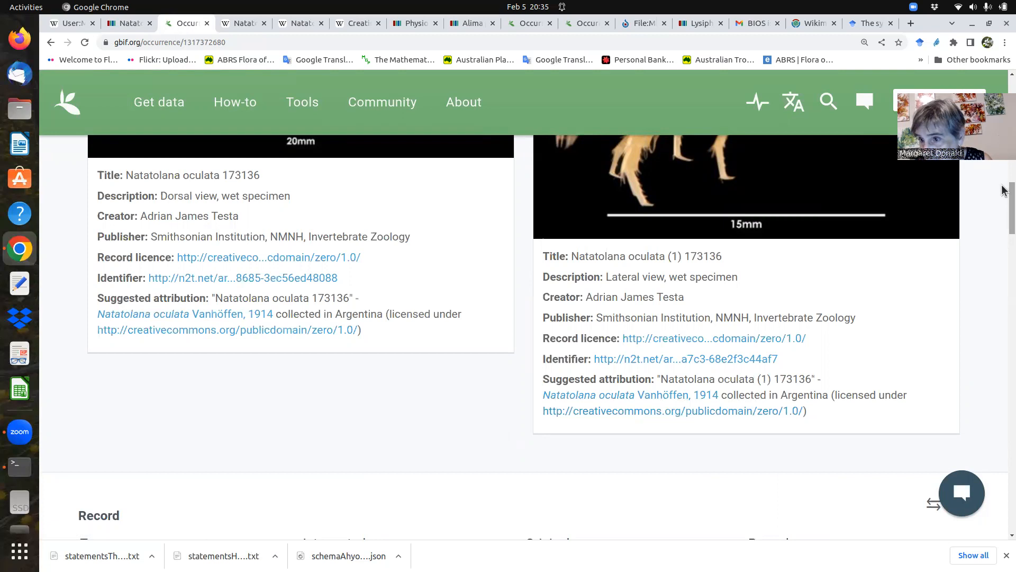
{"action": "left_click_drag", "start_coordinate": [1002, 189], "coordinate": [1004, 164]}
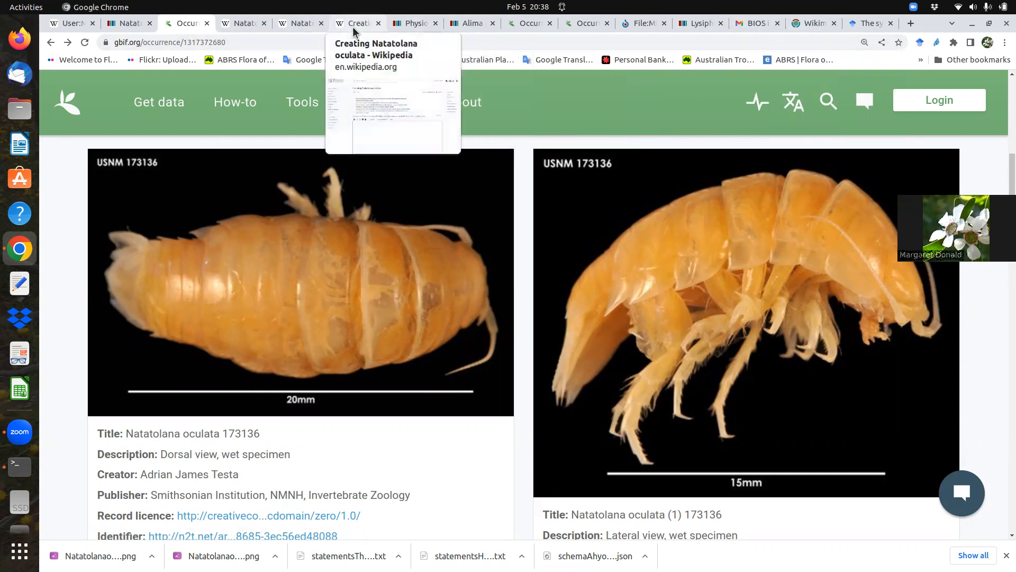
Start the Upload Wizard on Wikimedia Commons and upload Natatolanaoculata_1.png and Natatolanaoculata_2.png.
{"action": "left_click", "coordinate": [637, 29]}
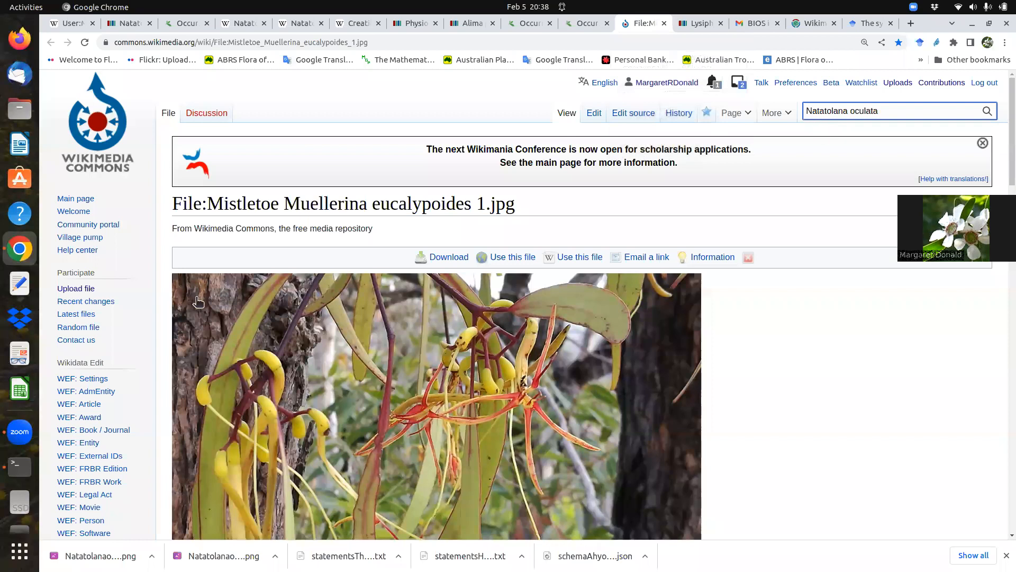
{"action": "left_click", "coordinate": [78, 291]}
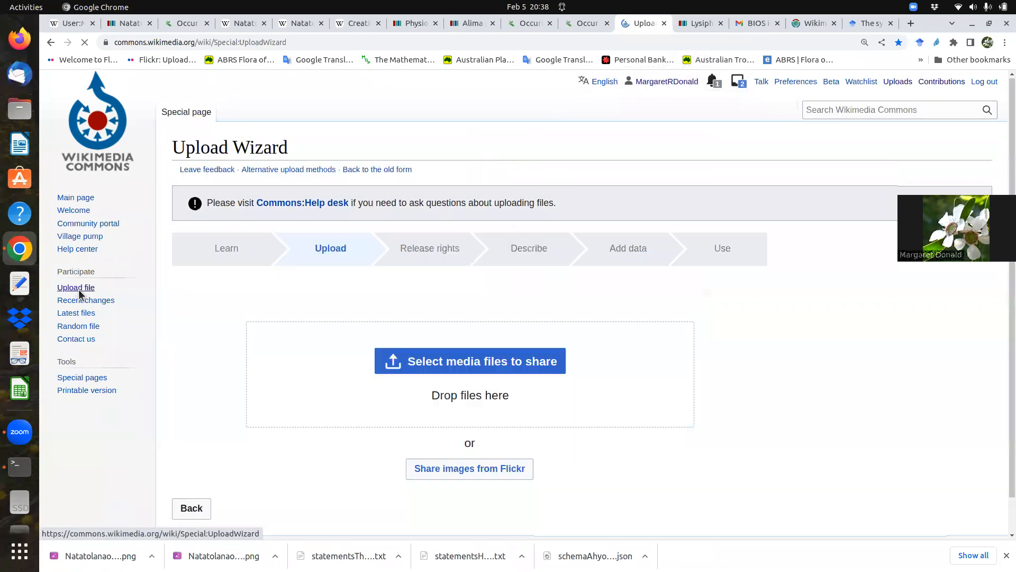
{"action": "scroll", "coordinate": [395, 325], "scroll_direction": "down", "scroll_amount": 2}
{"action": "left_click", "coordinate": [470, 297]}
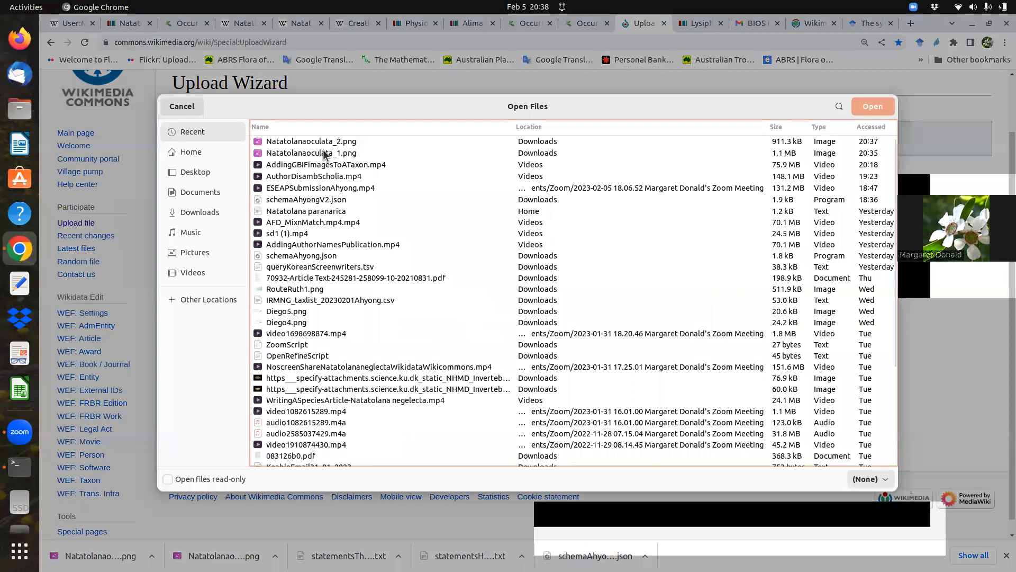
{"action": "left_click", "coordinate": [324, 153]}
{"action": "left_click", "coordinate": [321, 141], "text": "shift"}
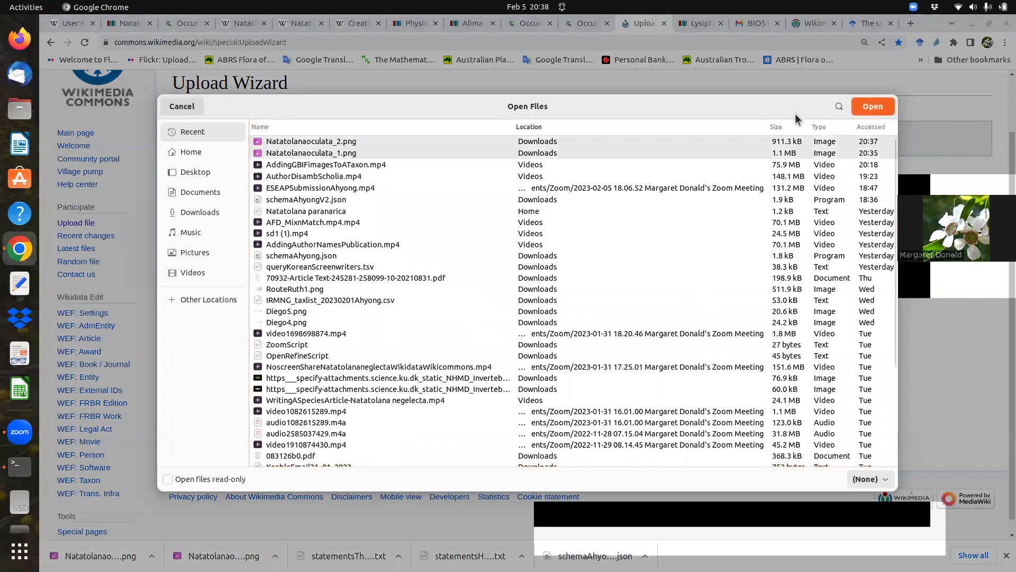
{"action": "left_click", "coordinate": [874, 106]}
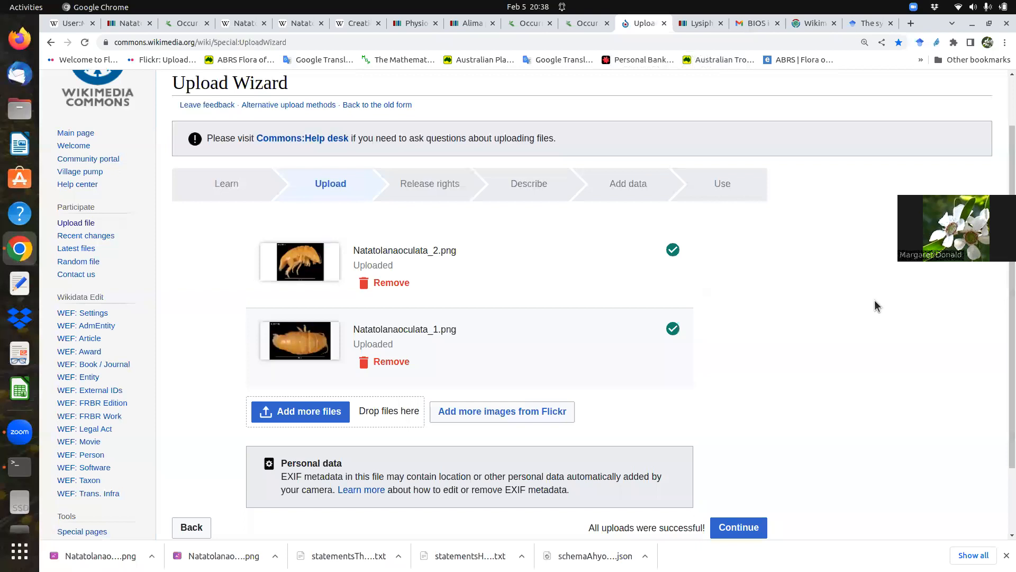
Continue to the release rights stage and declare that the files are not your own work.
{"action": "scroll", "coordinate": [1004, 265], "scroll_direction": "down", "scroll_amount": 1}
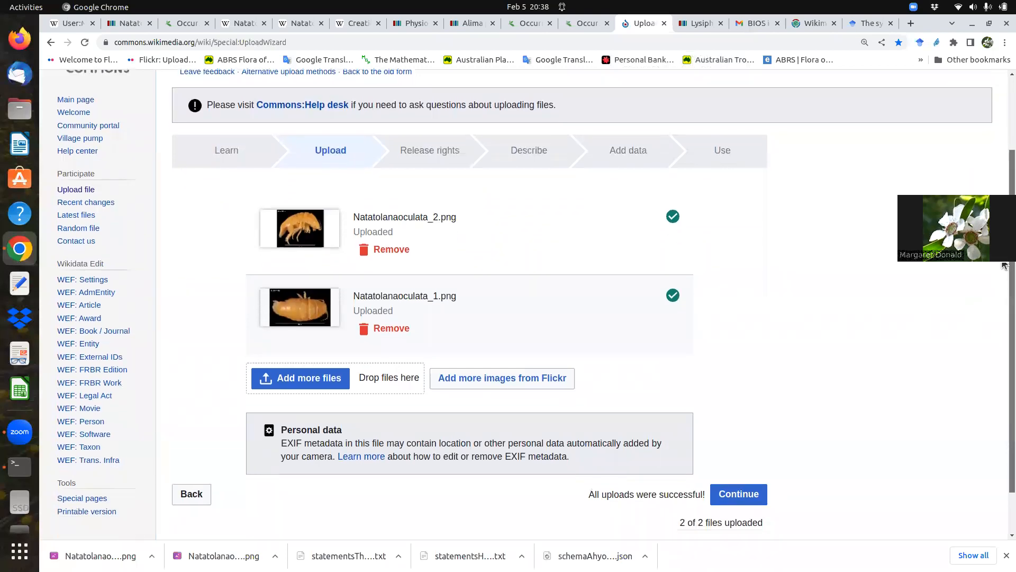
{"action": "left_click", "coordinate": [735, 497]}
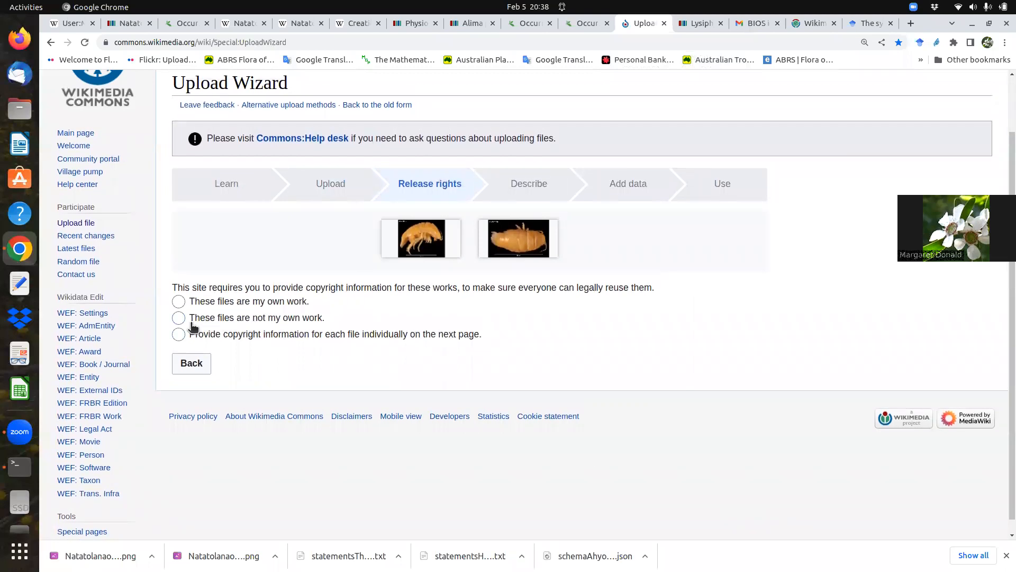
{"action": "left_click", "coordinate": [179, 318]}
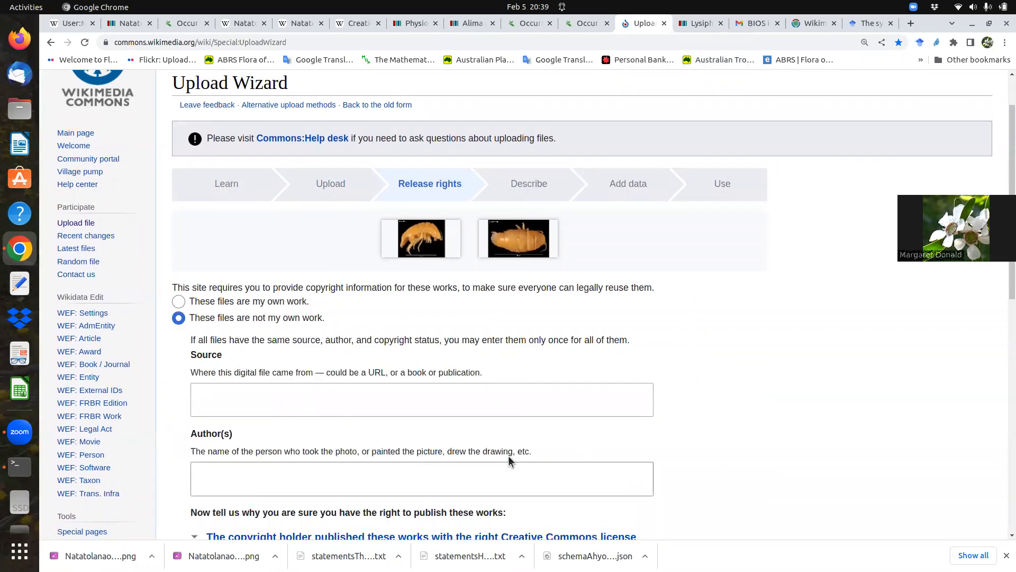
{"action": "left_click", "coordinate": [182, 23]}
{"action": "left_click_drag", "start_coordinate": [1012, 168], "coordinate": [1012, 89]}
{"action": "left_click", "coordinate": [250, 43]}
{"action": "key", "text": "ctrl+c"}
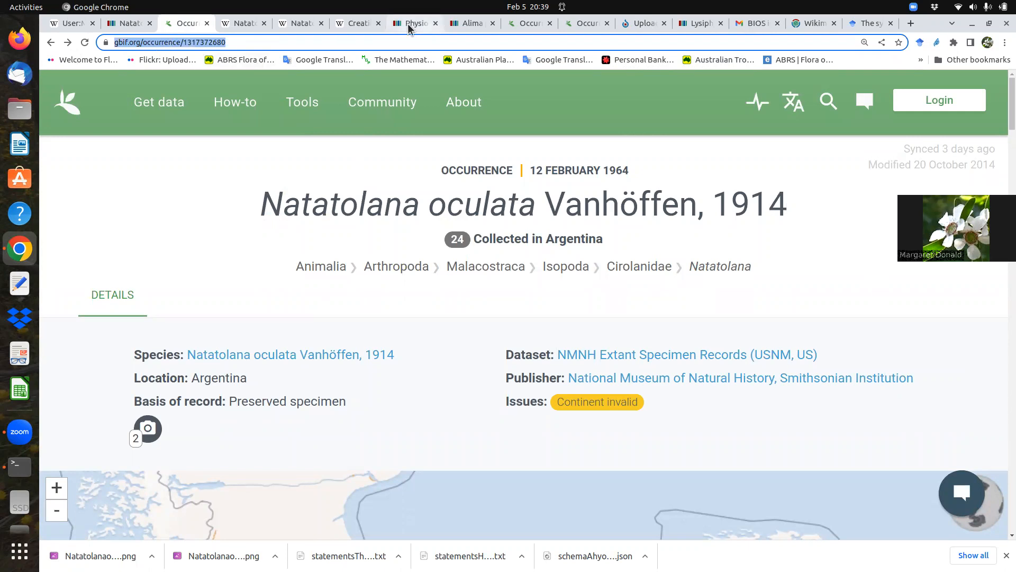
{"action": "left_click", "coordinate": [642, 23]}
{"action": "left_click", "coordinate": [208, 390]}
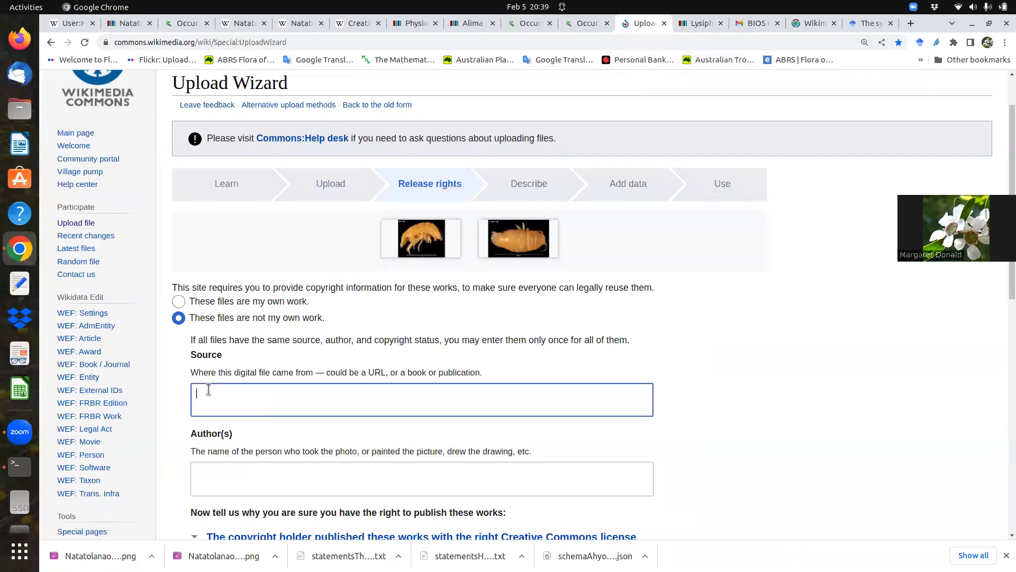
{"action": "key", "text": "ctrl+v"}
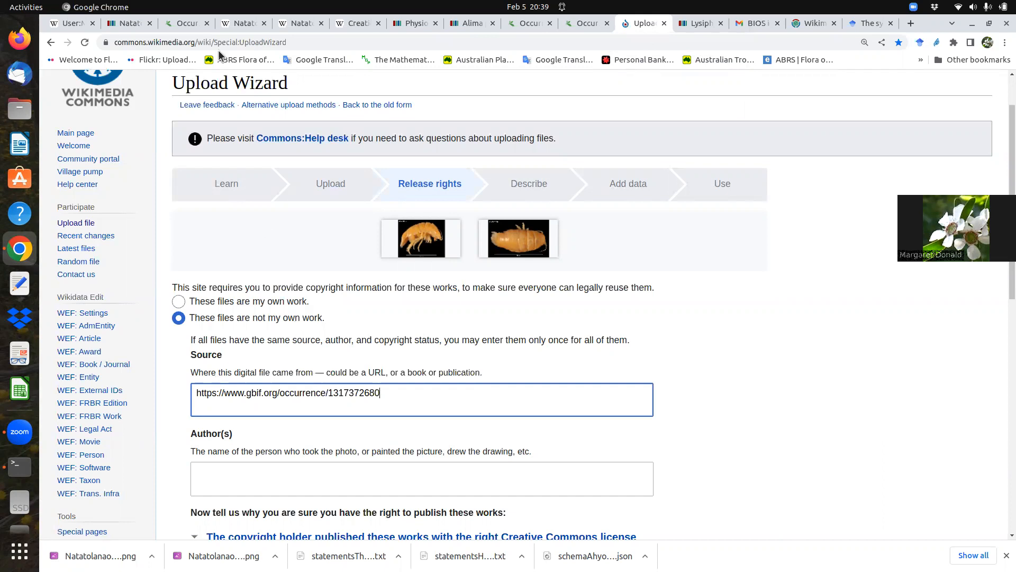
Copy the photo creator's name from the GBIF occurrence record and enter it as the author of the uploaded files.
{"action": "left_click", "coordinate": [186, 23]}
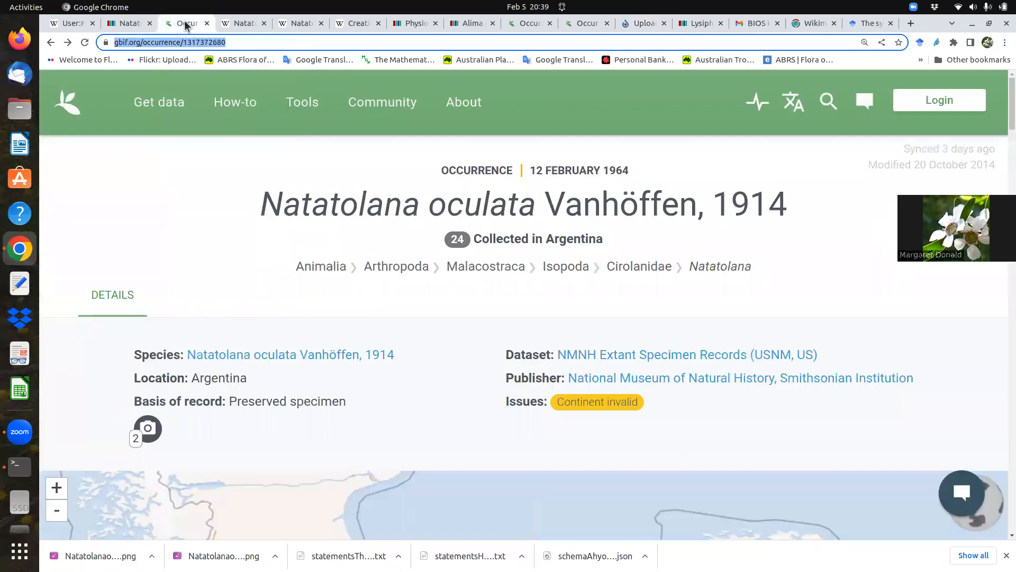
{"action": "left_click", "coordinate": [1004, 122]}
{"action": "scroll", "coordinate": [1003, 122], "scroll_direction": "down", "scroll_amount": 3}
{"action": "scroll", "coordinate": [1000, 158], "scroll_direction": "down", "scroll_amount": 8}
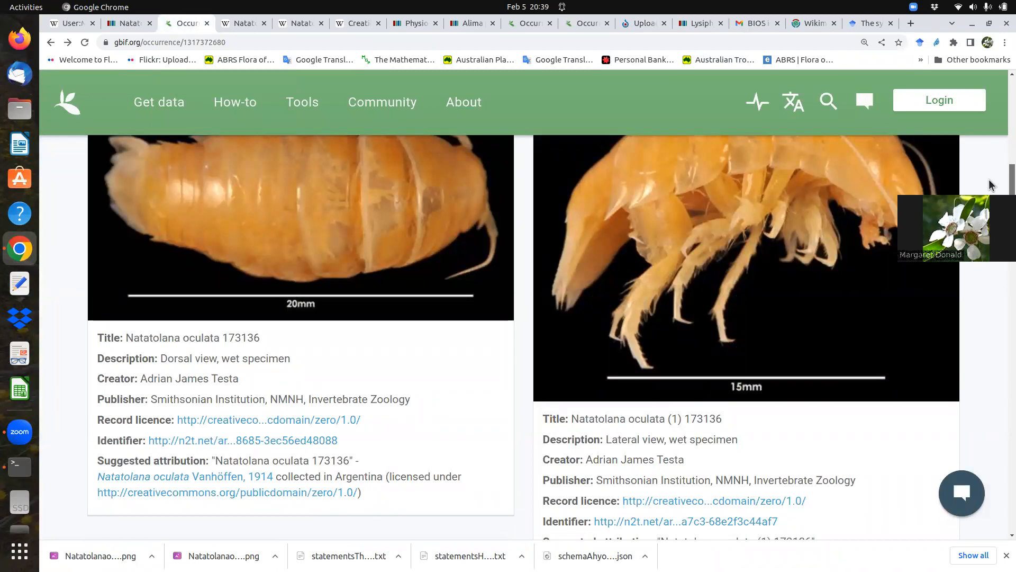
{"action": "left_click_drag", "start_coordinate": [685, 459], "coordinate": [588, 463]}
{"action": "key", "text": "ctrl+c"}
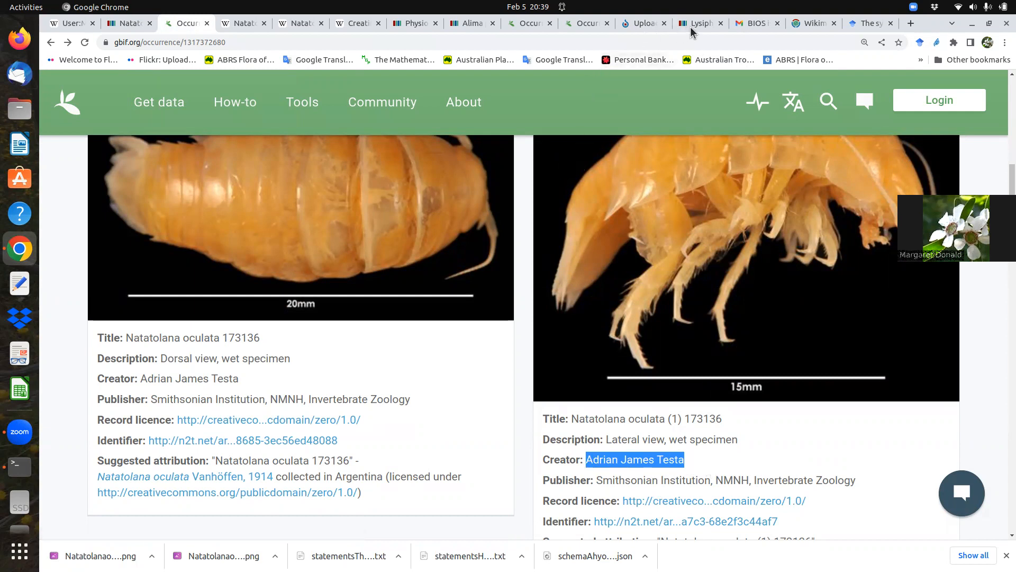
{"action": "left_click", "coordinate": [639, 23]}
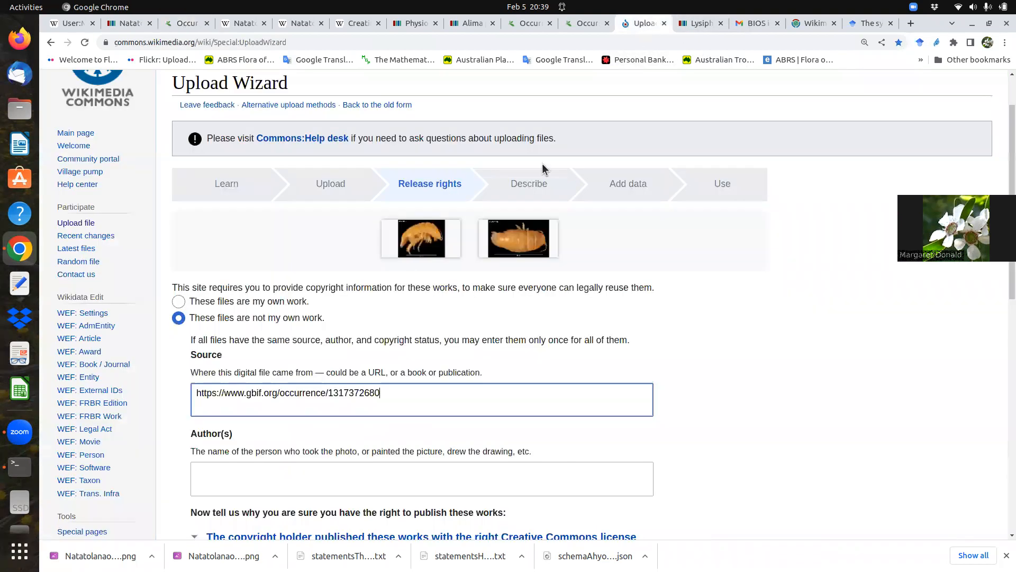
{"action": "left_click", "coordinate": [205, 475]}
{"action": "key", "text": "ctrl+v"}
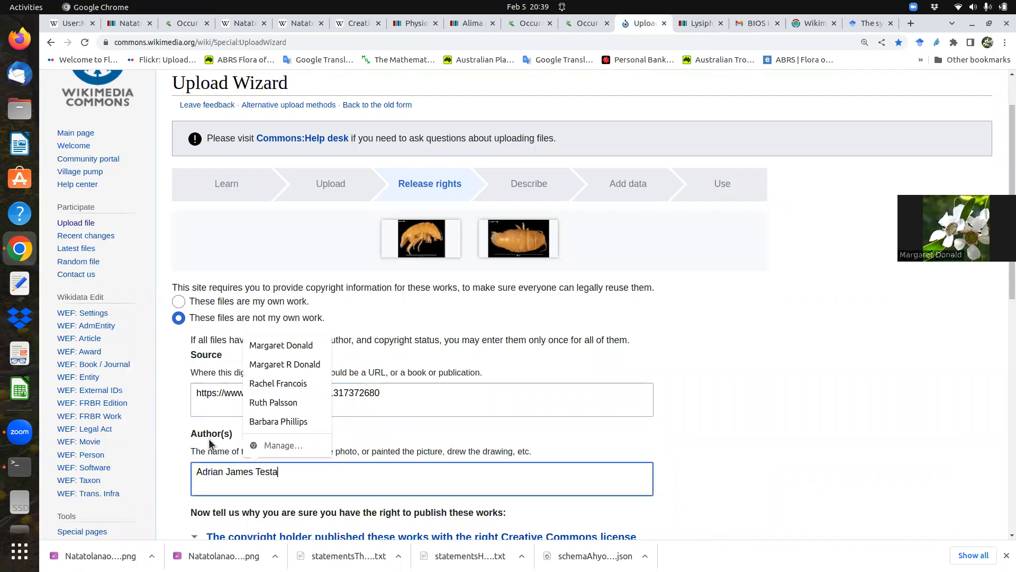
Check the record licence on GBIF, choose the Creative Commons CC0 Waiver for the files, and continue to the Describe stage.
{"action": "scroll", "coordinate": [1002, 304], "scroll_direction": "down", "scroll_amount": 1}
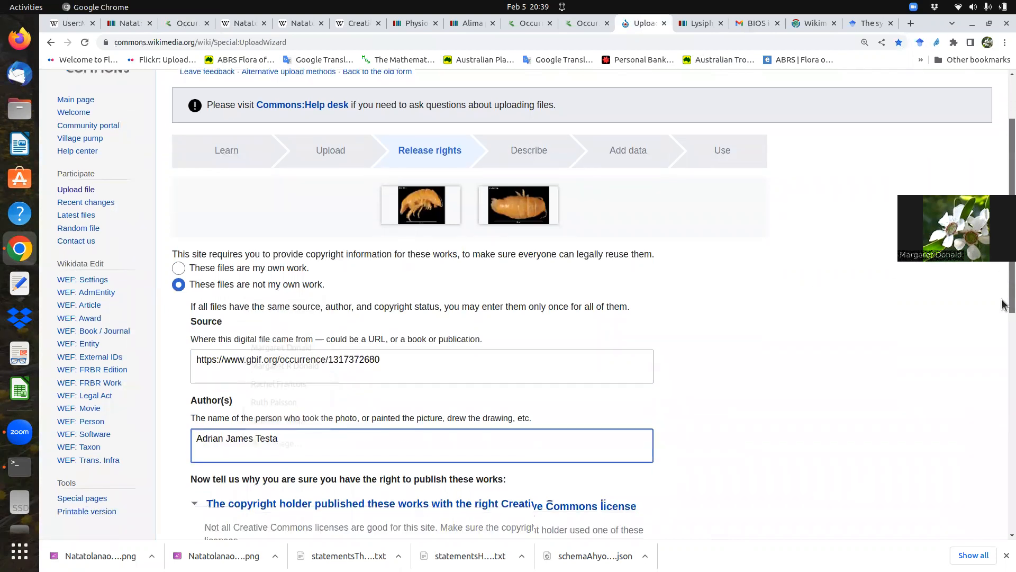
{"action": "scroll", "coordinate": [1002, 304], "scroll_direction": "down", "scroll_amount": 5}
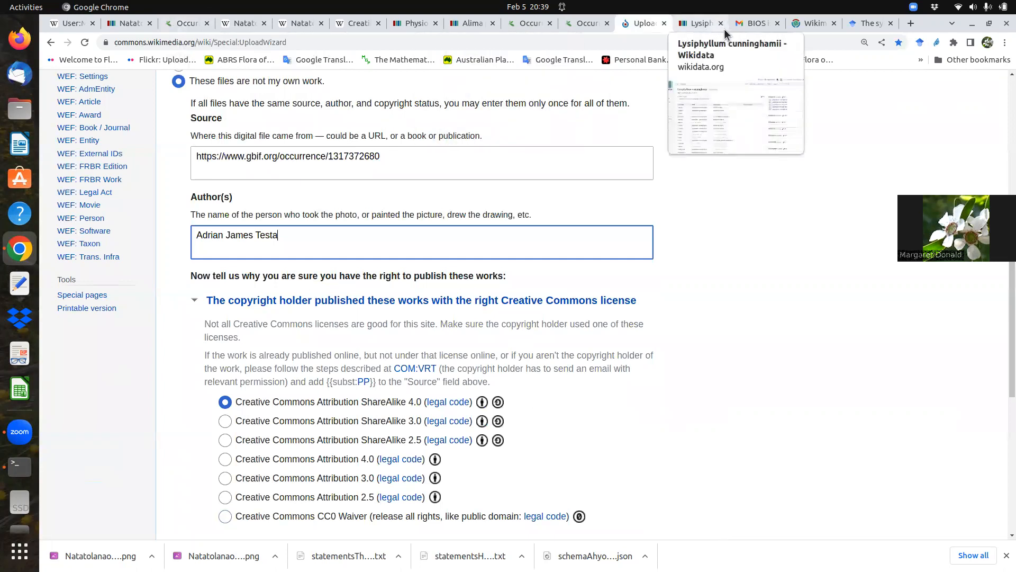
{"action": "left_click", "coordinate": [177, 24]}
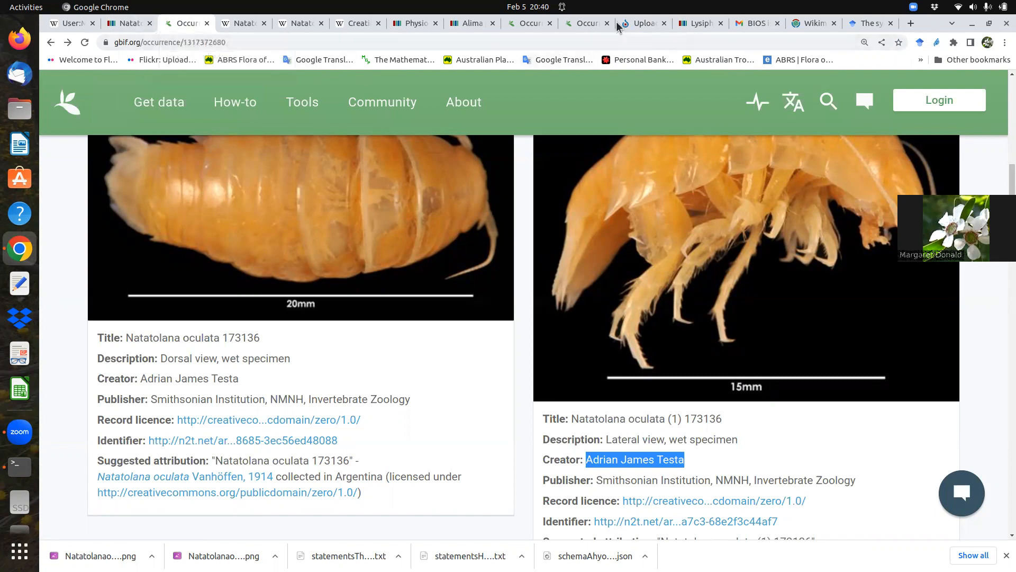
{"action": "left_click", "coordinate": [641, 23]}
{"action": "key", "text": "ctrl+v"}
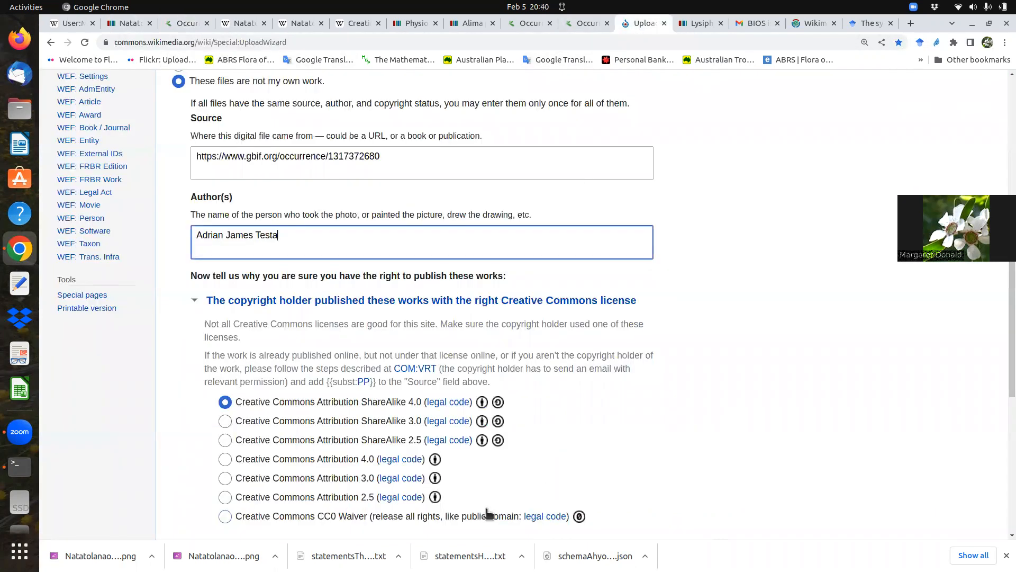
{"action": "left_click", "coordinate": [228, 521]}
{"action": "scroll", "coordinate": [1001, 369], "scroll_direction": "down", "scroll_amount": 5}
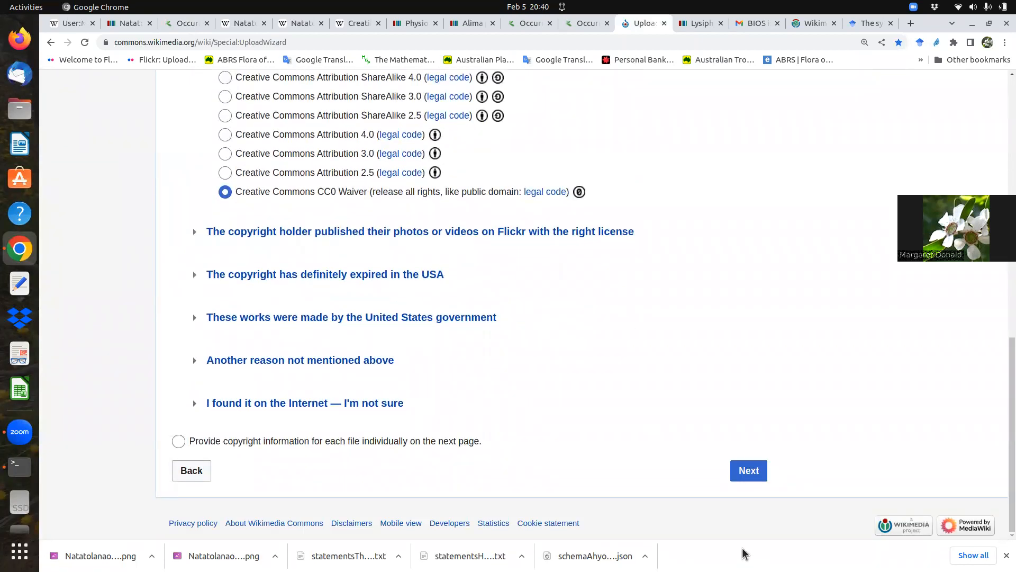
{"action": "left_click", "coordinate": [751, 471]}
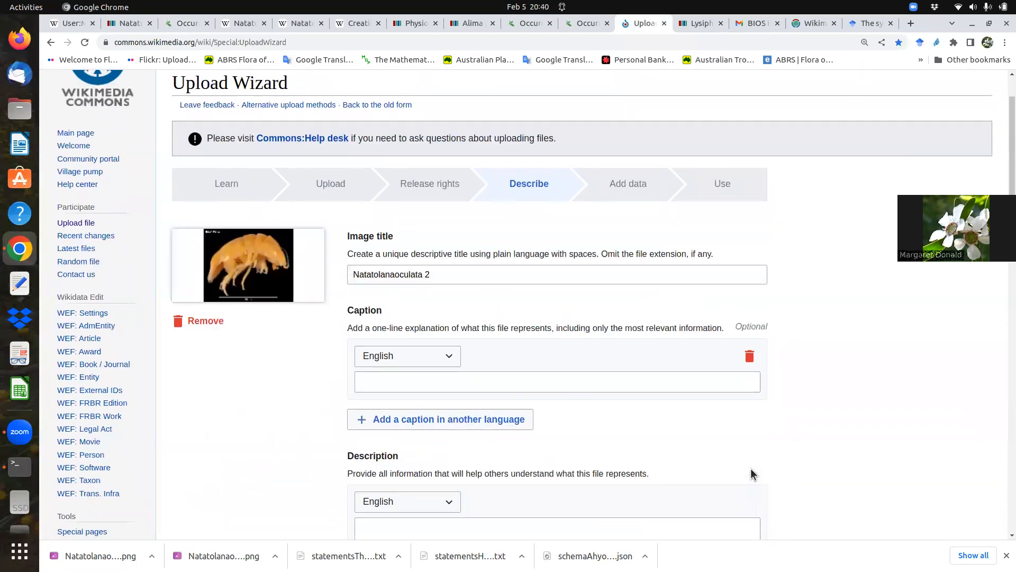
Change the first image's title to "Natatolana oculata 2" and enter "Natatolana oculata" as its English caption.
{"action": "left_click", "coordinate": [397, 275]}
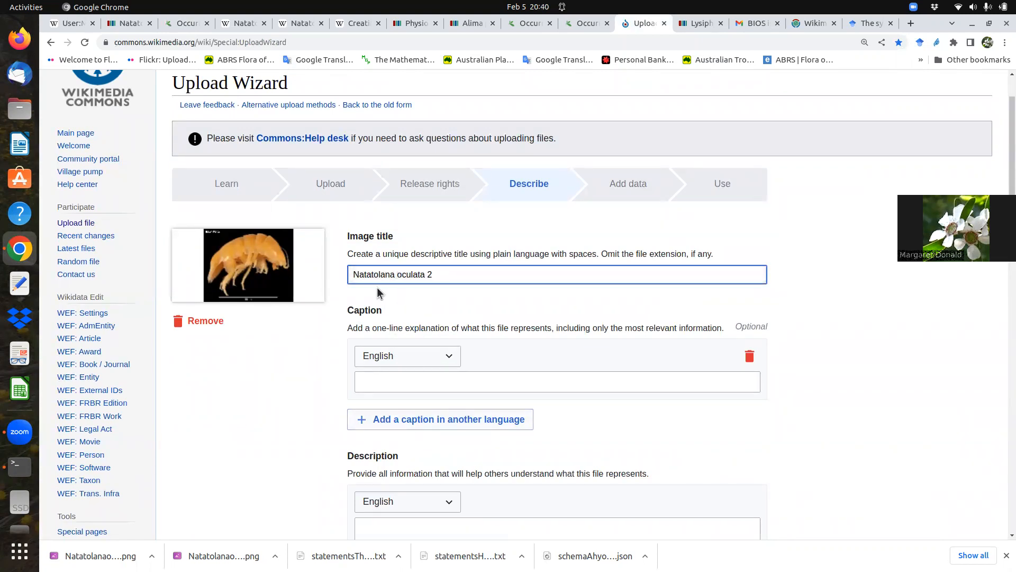
{"action": "left_click_drag", "start_coordinate": [352, 274], "coordinate": [423, 274]}
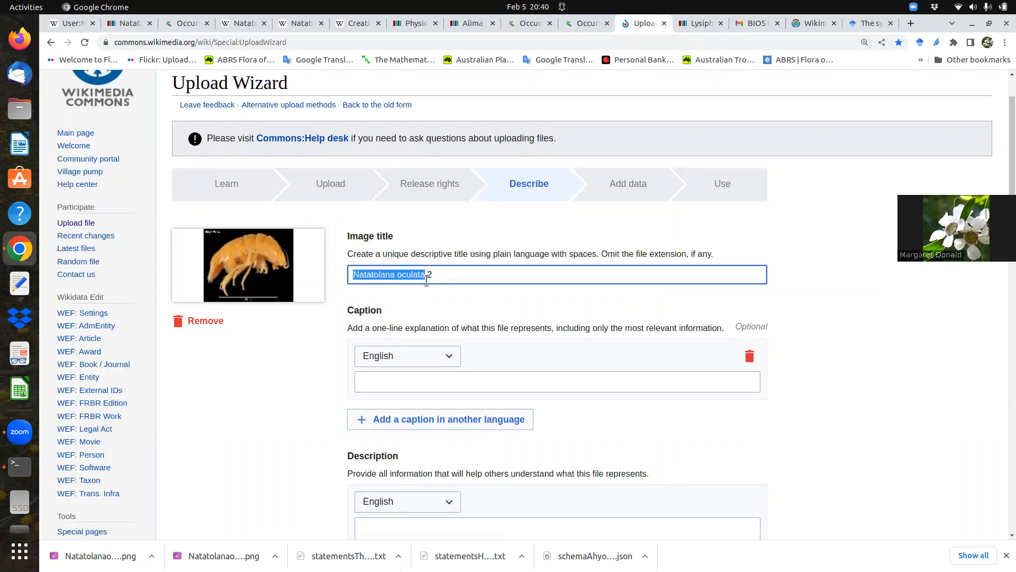
{"action": "left_click", "coordinate": [365, 378]}
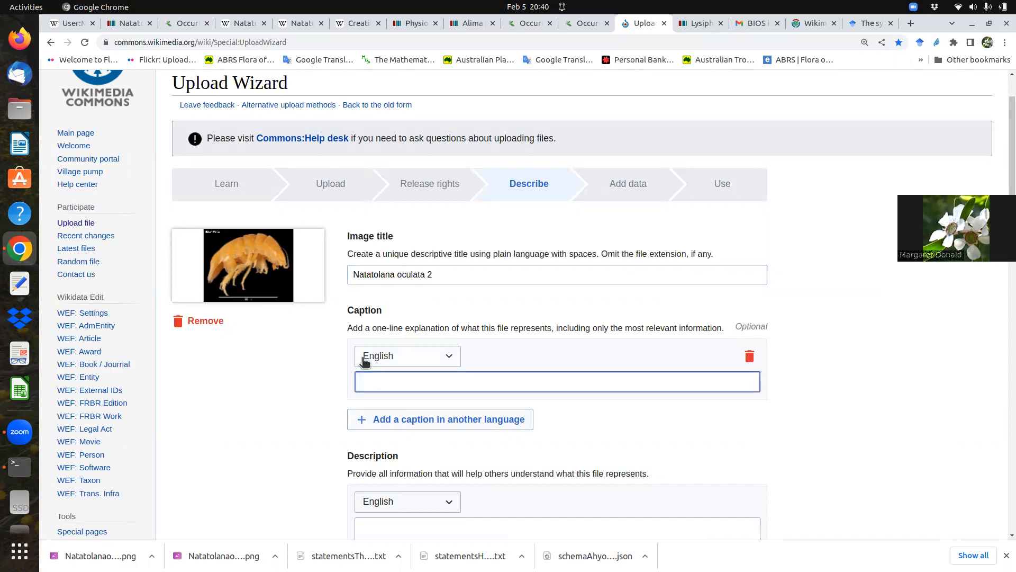
{"action": "type", "text": "Natatolana oculata"}
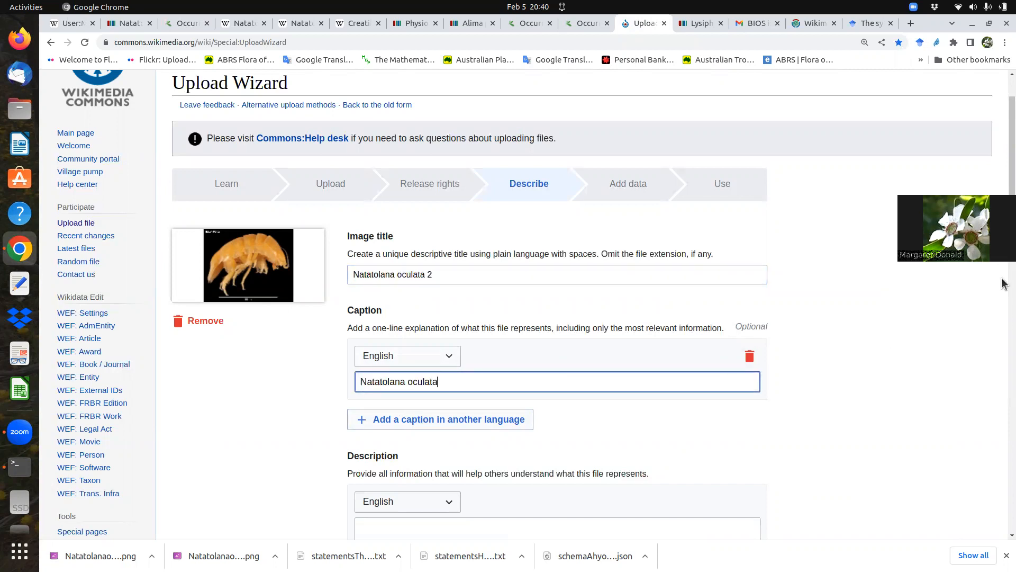
{"action": "scroll", "coordinate": [1011, 159], "scroll_direction": "down", "scroll_amount": 3}
{"action": "scroll", "coordinate": [556, 301], "scroll_direction": "down", "scroll_amount": 3}
{"action": "left_click", "coordinate": [361, 291]}
{"action": "left_click", "coordinate": [360, 290]}
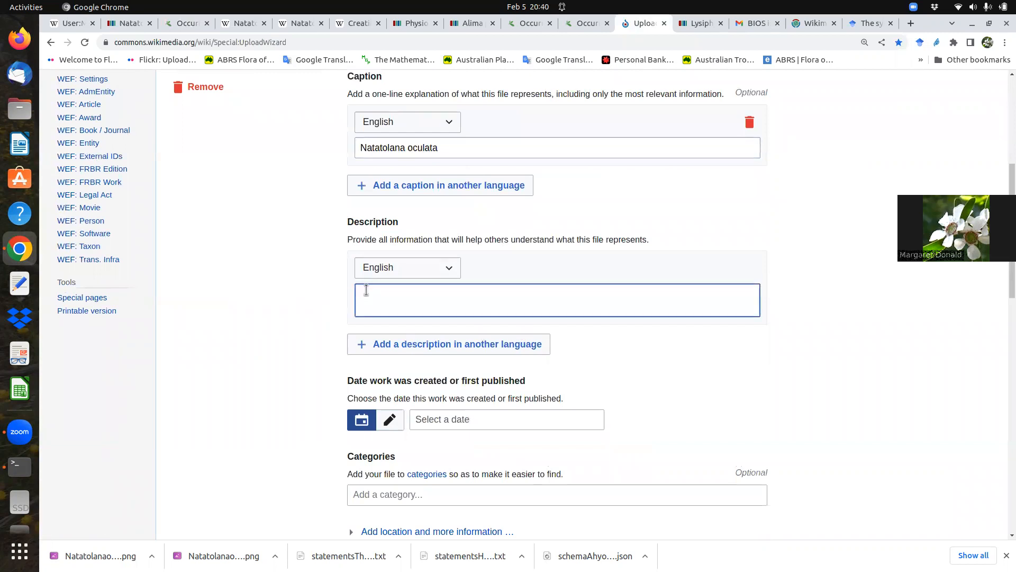
{"action": "type", "text": "Natatolana oculata"}
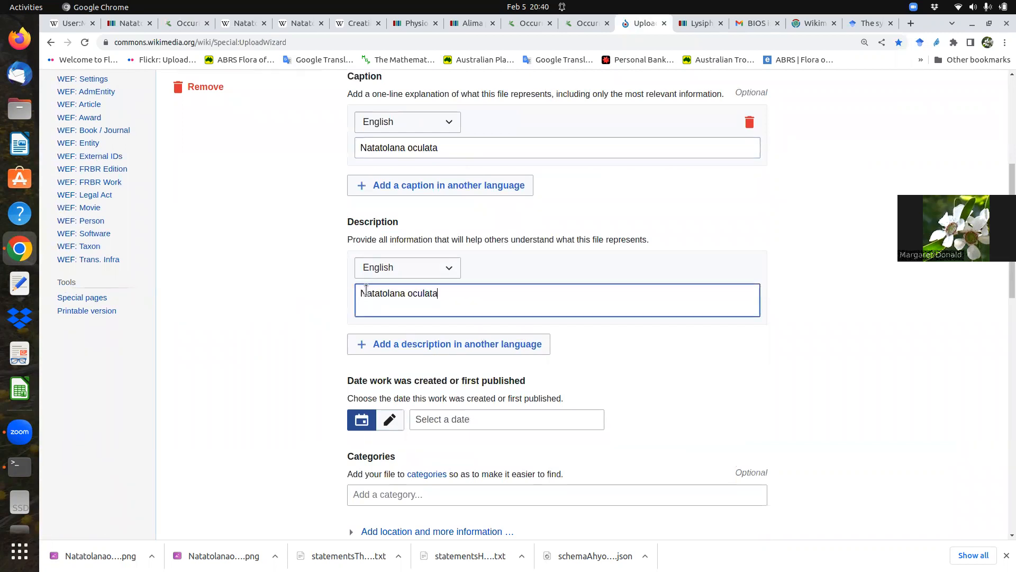
{"action": "left_click", "coordinate": [172, 23]}
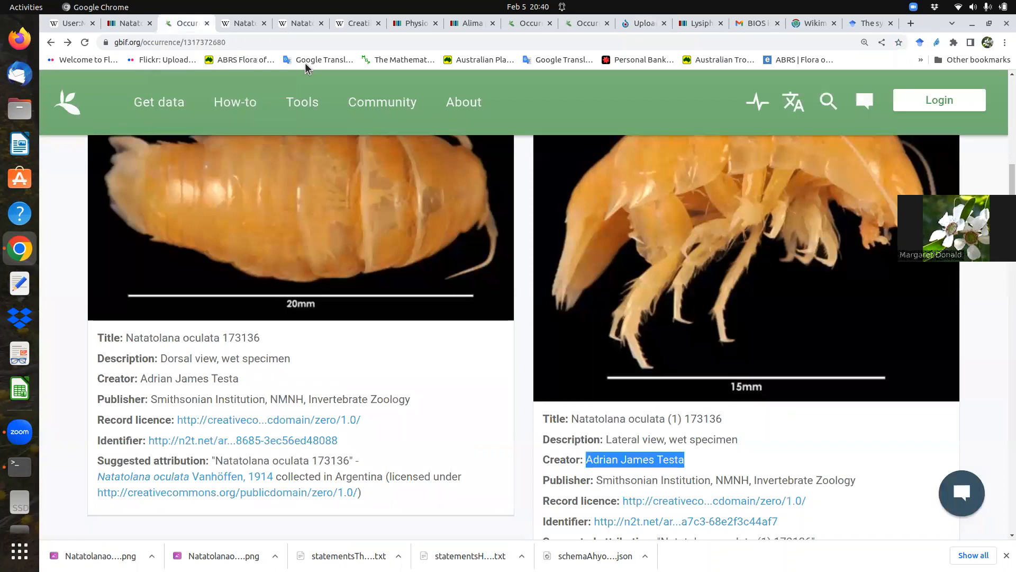
{"action": "left_click", "coordinate": [248, 42]}
{"action": "key", "text": "ctrl+c"}
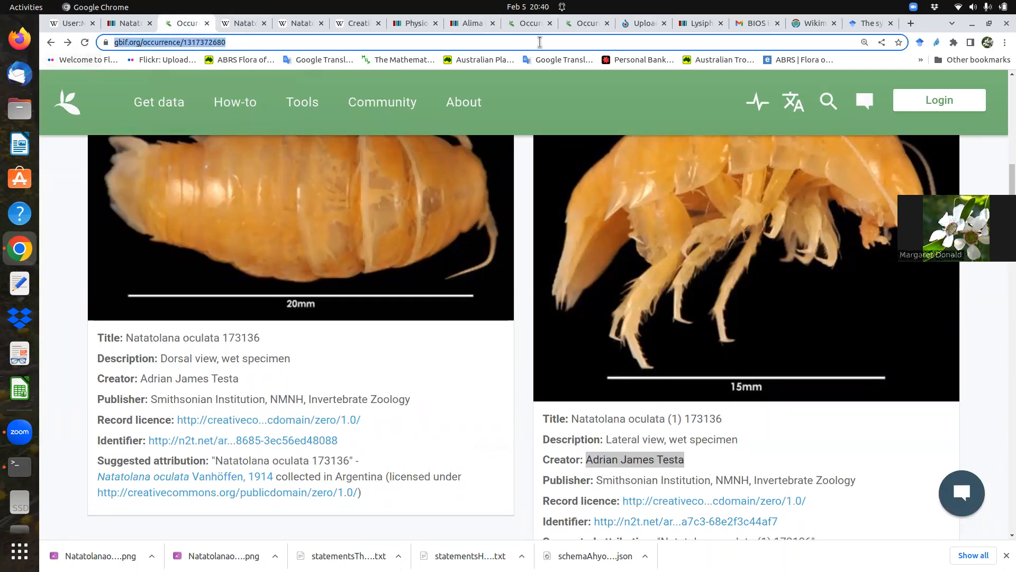
{"action": "left_click", "coordinate": [645, 23]}
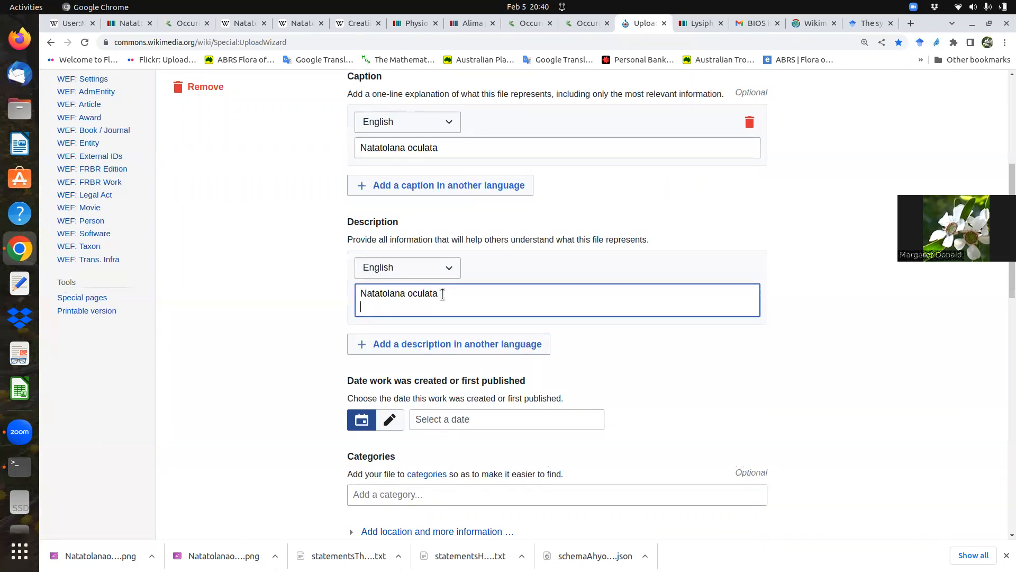
{"action": "key", "text": "ctrl+v"}
{"action": "key", "text": "Return"}
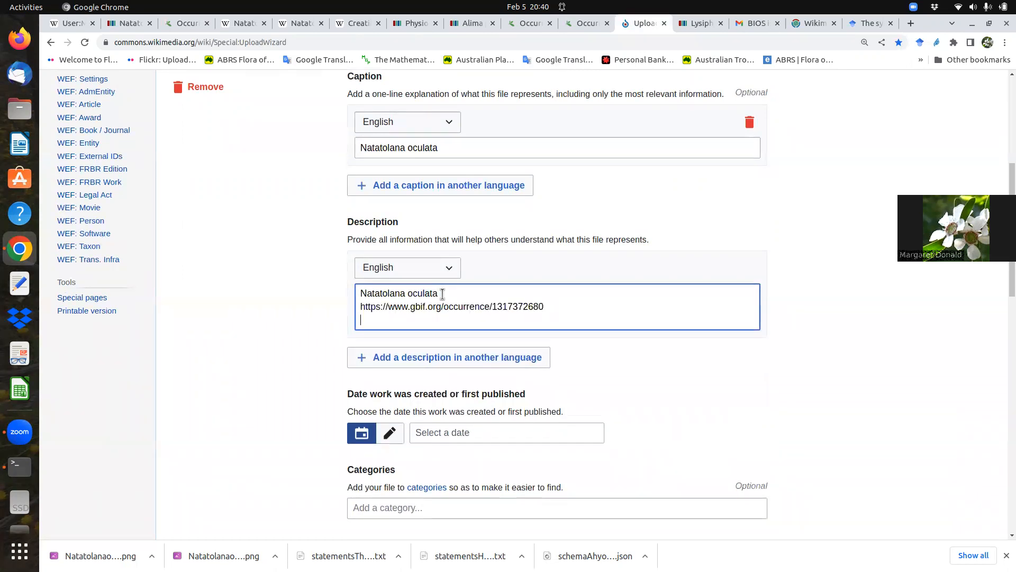
Copy the specimen title "Natatolana oculata 173136" from the GBIF record and add it as the third line of the first image's description.
{"action": "left_click", "coordinate": [175, 26]}
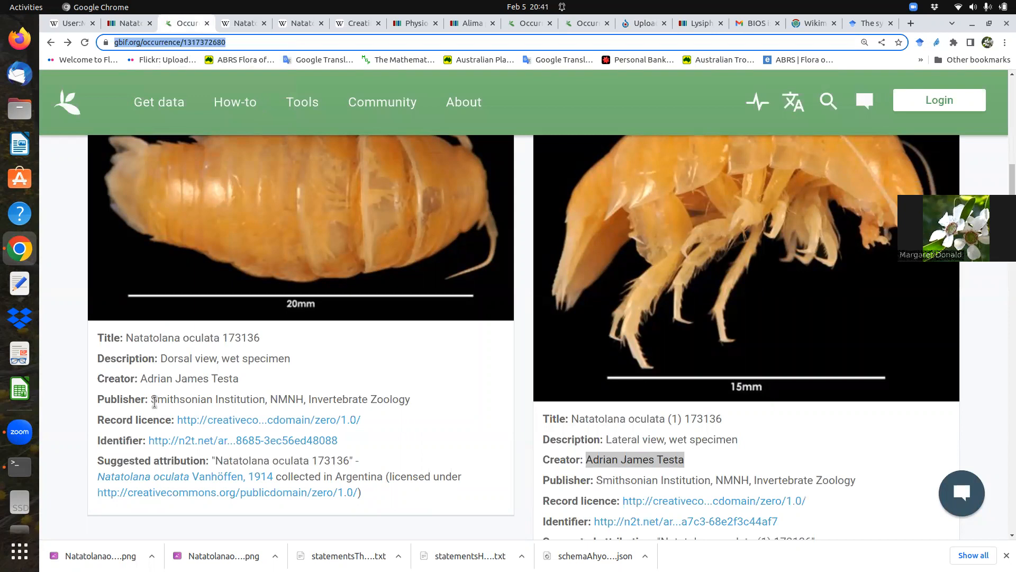
{"action": "left_click_drag", "start_coordinate": [126, 339], "coordinate": [276, 343]}
{"action": "key", "text": "ctrl+c"}
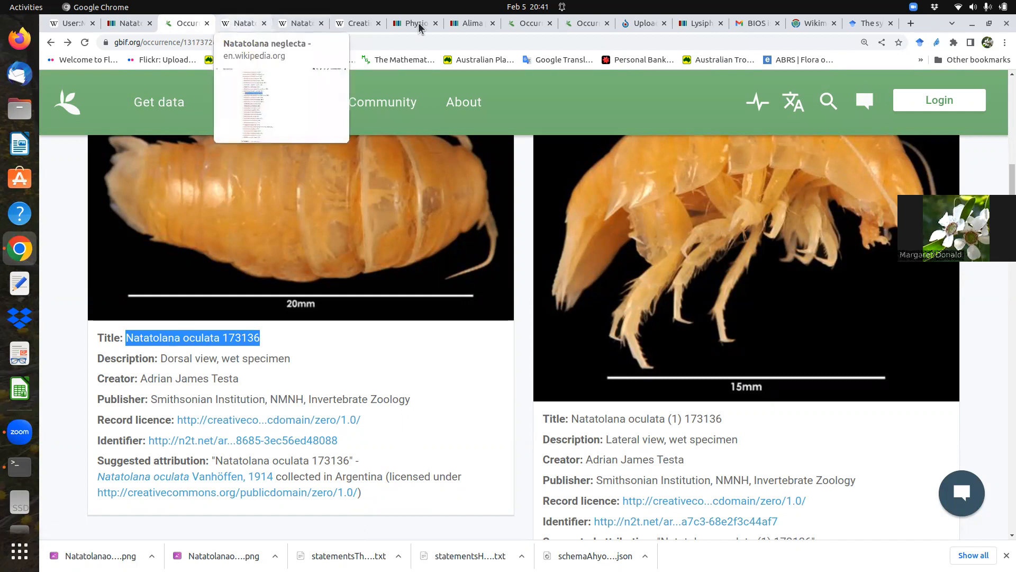
{"action": "left_click", "coordinate": [643, 23]}
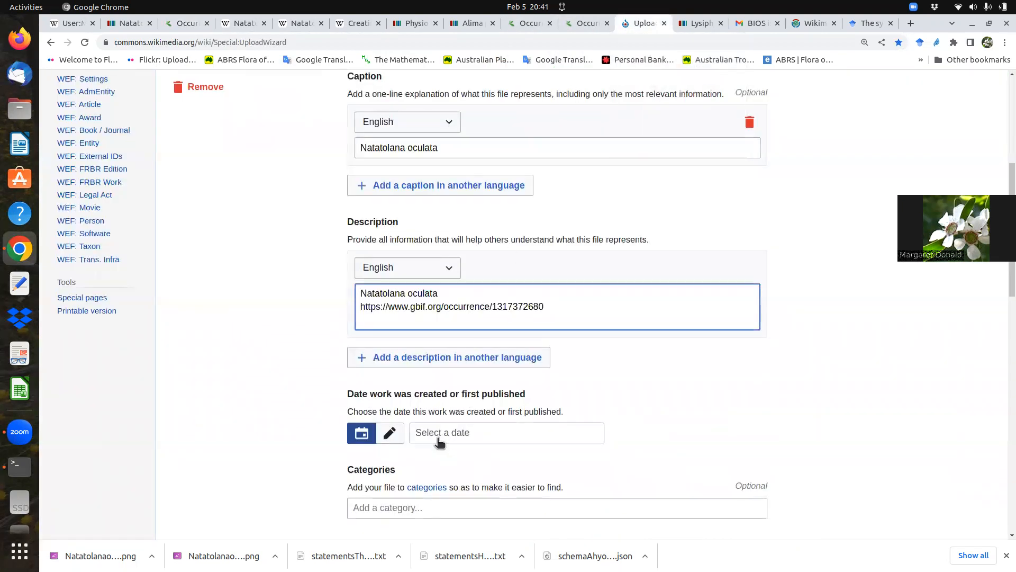
{"action": "left_click", "coordinate": [548, 307]}
{"action": "key", "text": "Return"}
{"action": "key", "text": "ctrl+v"}
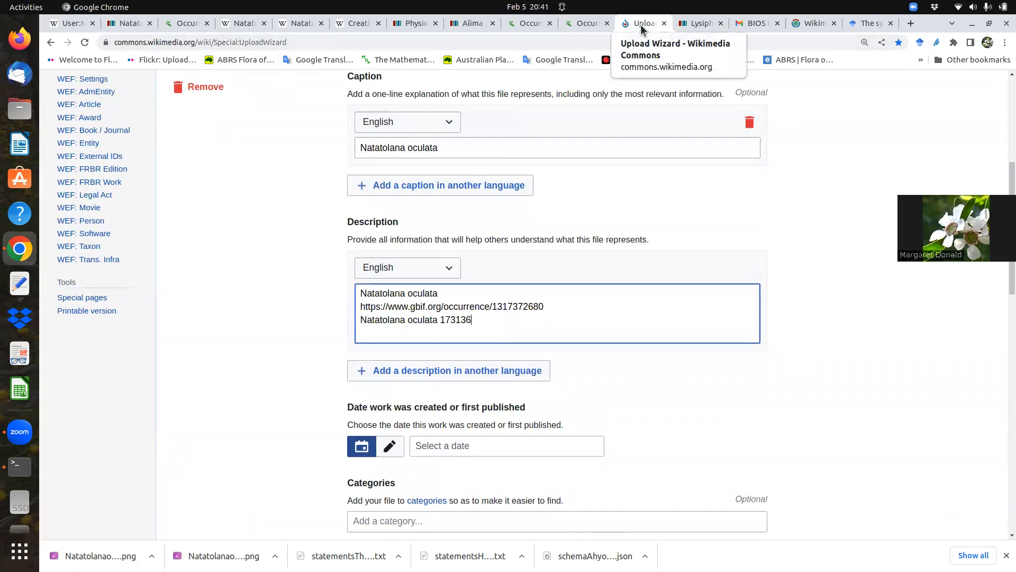
Look up the specimen's event date in the GBIF record and enter 1964-02-12 as the first image's creation date.
{"action": "left_click", "coordinate": [184, 27]}
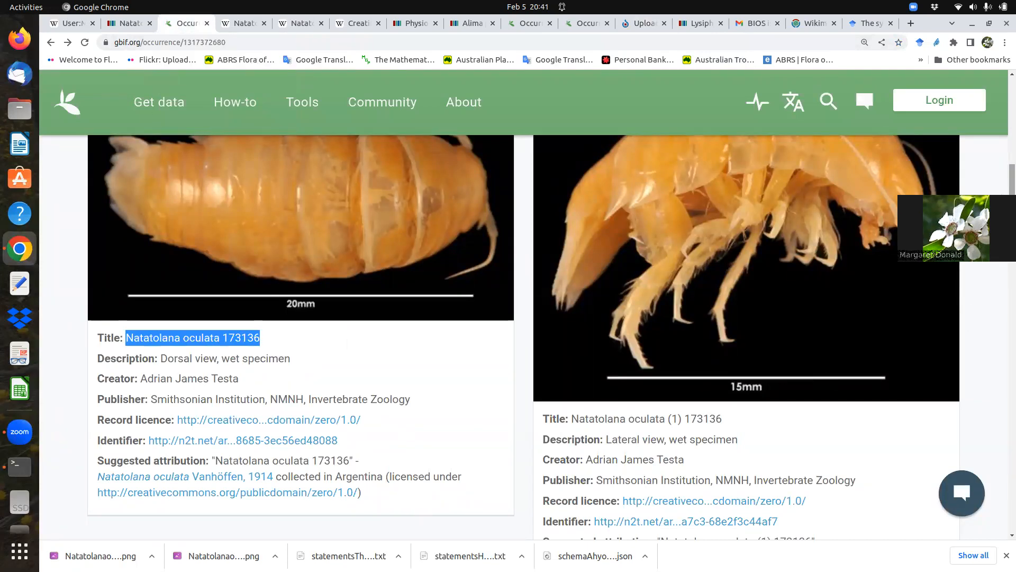
{"action": "scroll", "coordinate": [524, 338], "scroll_direction": "down", "scroll_amount": 4}
{"action": "scroll", "coordinate": [524, 338], "scroll_direction": "down", "scroll_amount": 3}
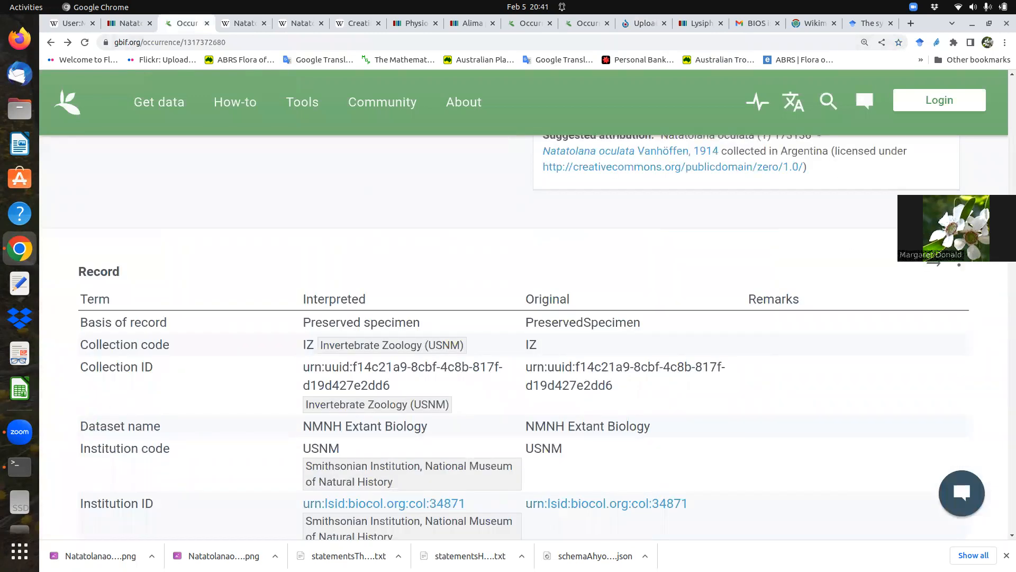
{"action": "scroll", "coordinate": [1002, 276], "scroll_direction": "down", "scroll_amount": 4}
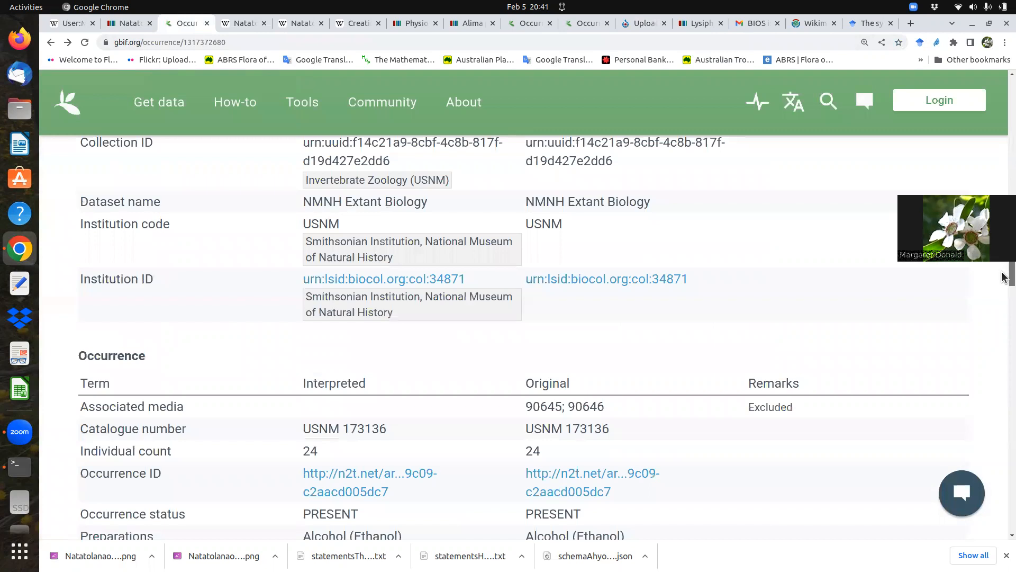
{"action": "scroll", "coordinate": [1002, 276], "scroll_direction": "down", "scroll_amount": 5}
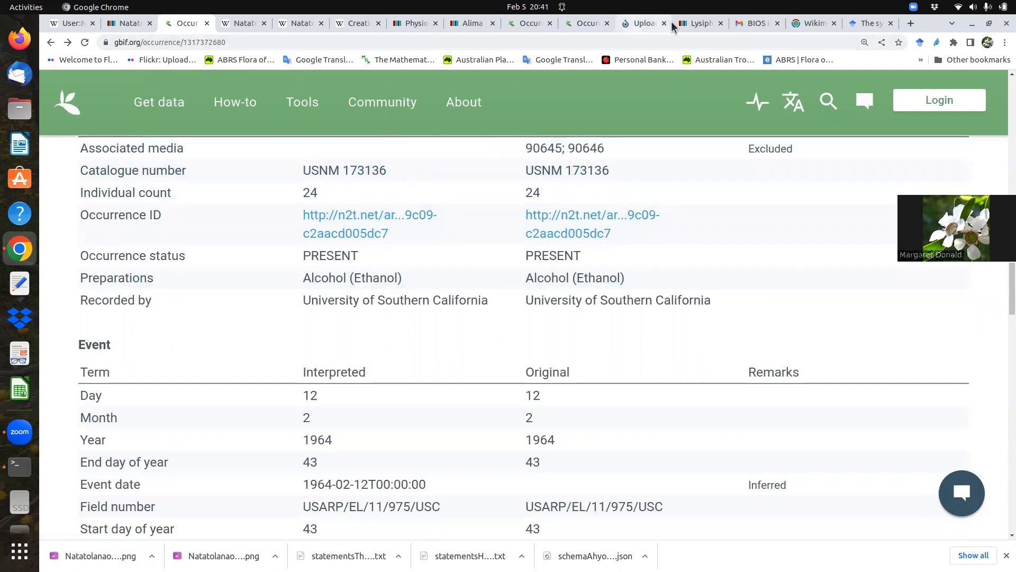
{"action": "left_click", "coordinate": [638, 24]}
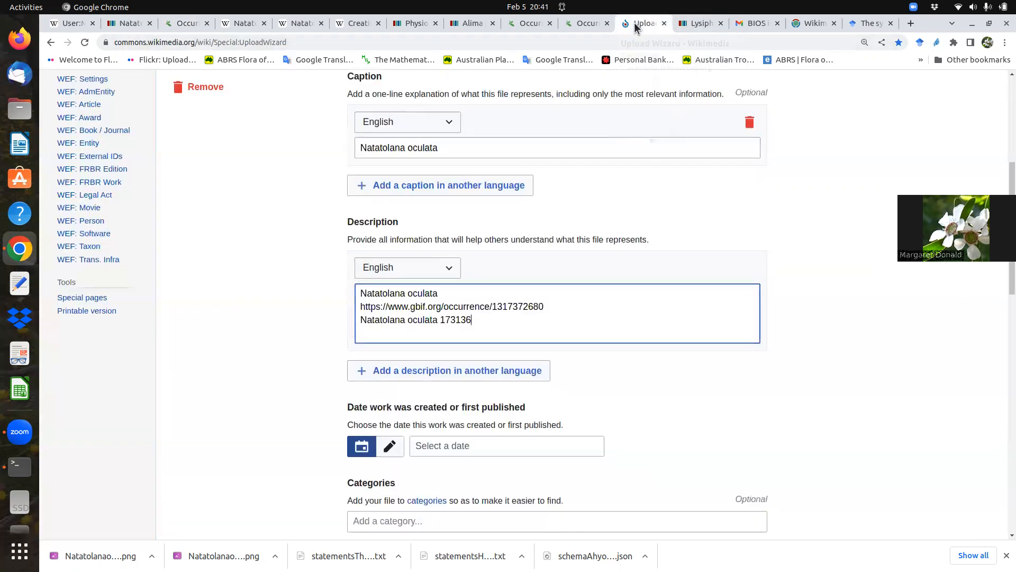
{"action": "left_click", "coordinate": [422, 446]}
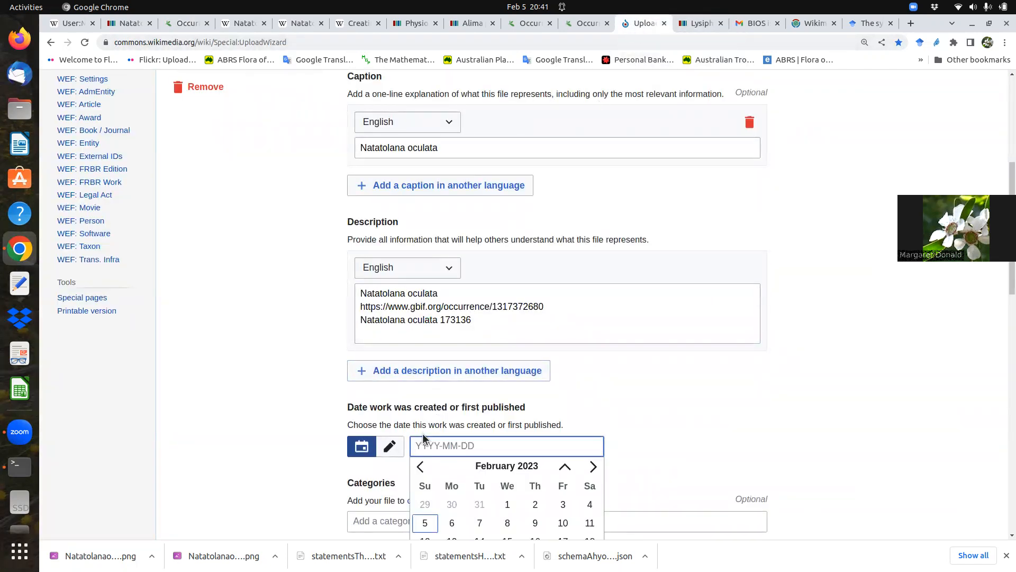
{"action": "type", "text": "19"}
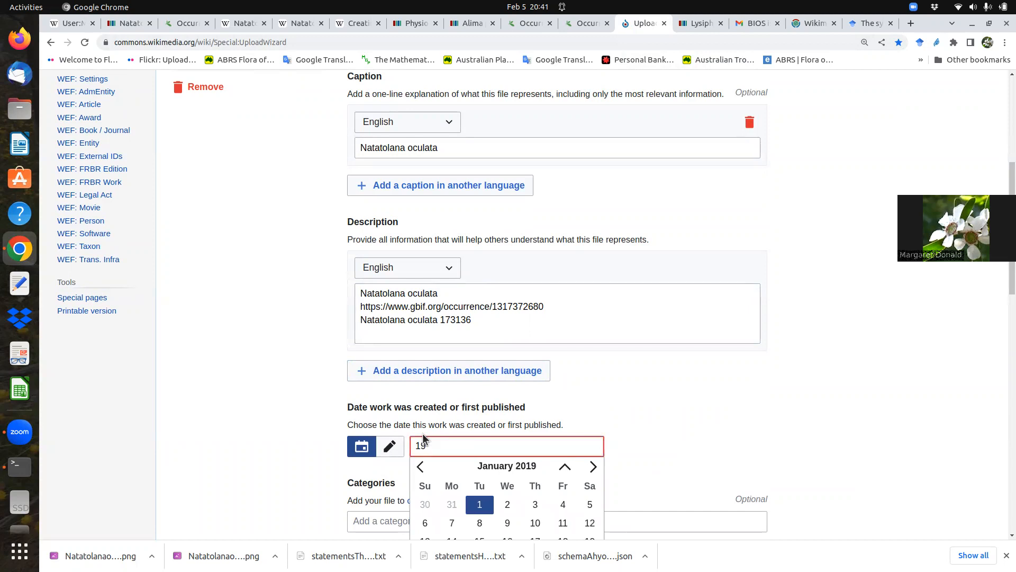
{"action": "type", "text": "64-02"}
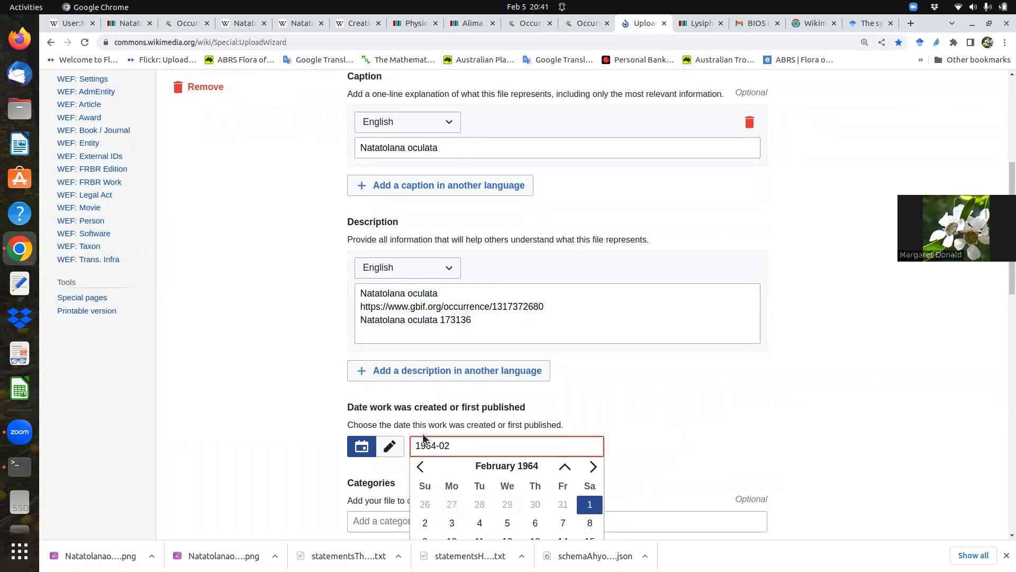
{"action": "type", "text": "-12"}
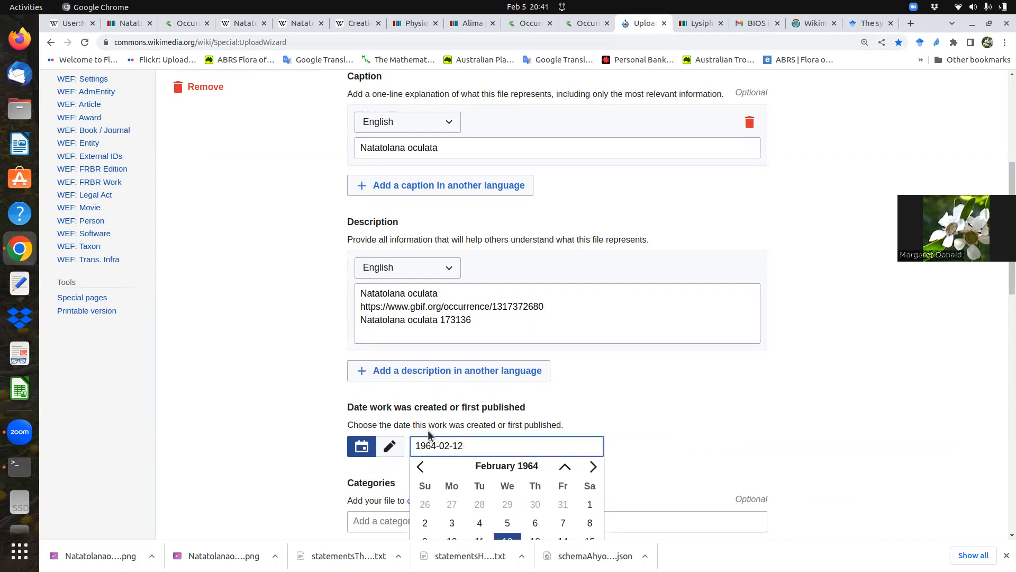
{"action": "scroll", "coordinate": [926, 334], "scroll_direction": "down", "scroll_amount": 4}
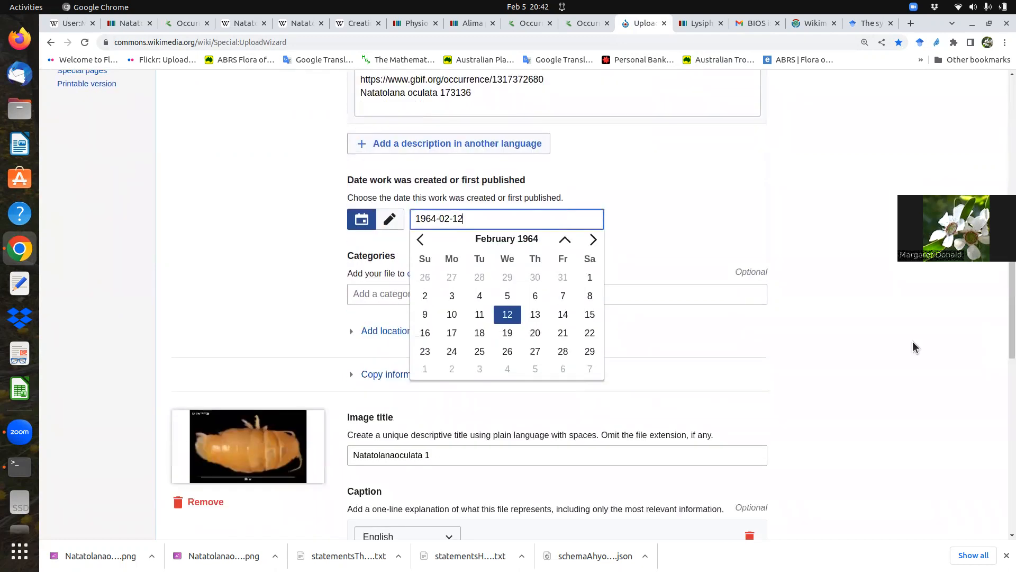
Assign the first image to the category "Natatolana oculata" and to the uploader's own "Uploads by" category.
{"action": "left_click", "coordinate": [356, 293]}
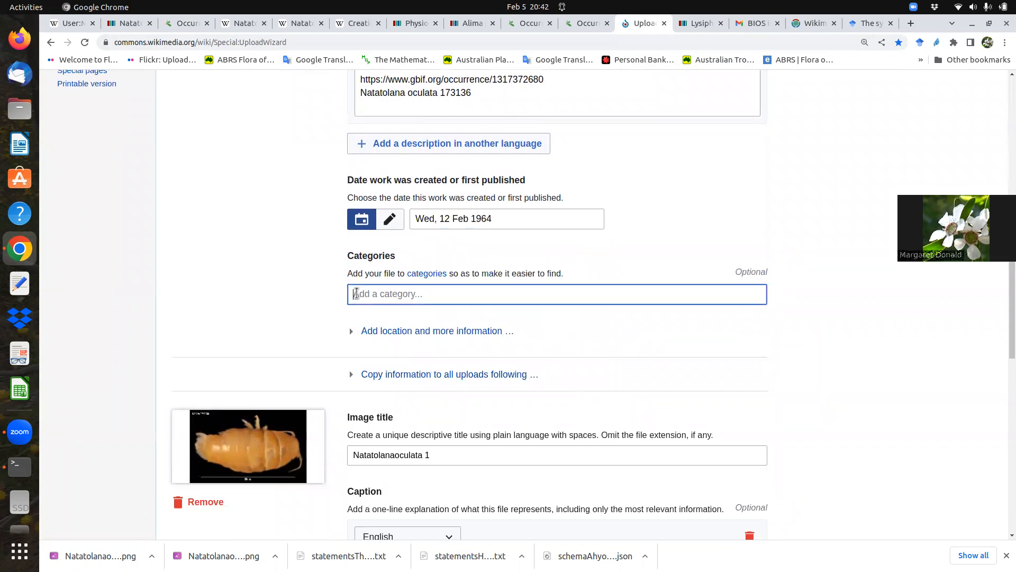
{"action": "type", "text": "Nat"}
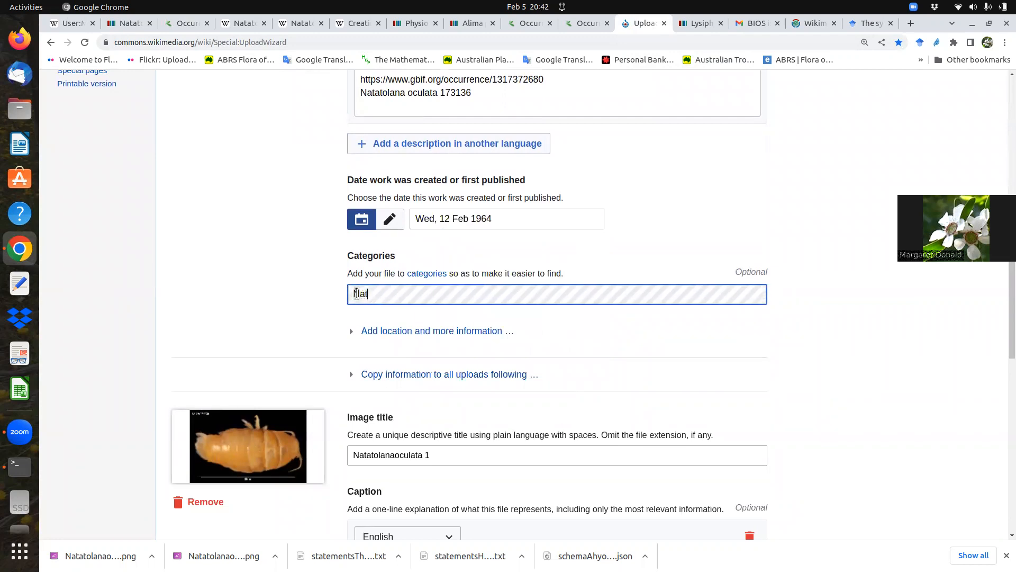
{"action": "type", "text": "atolana oculata"}
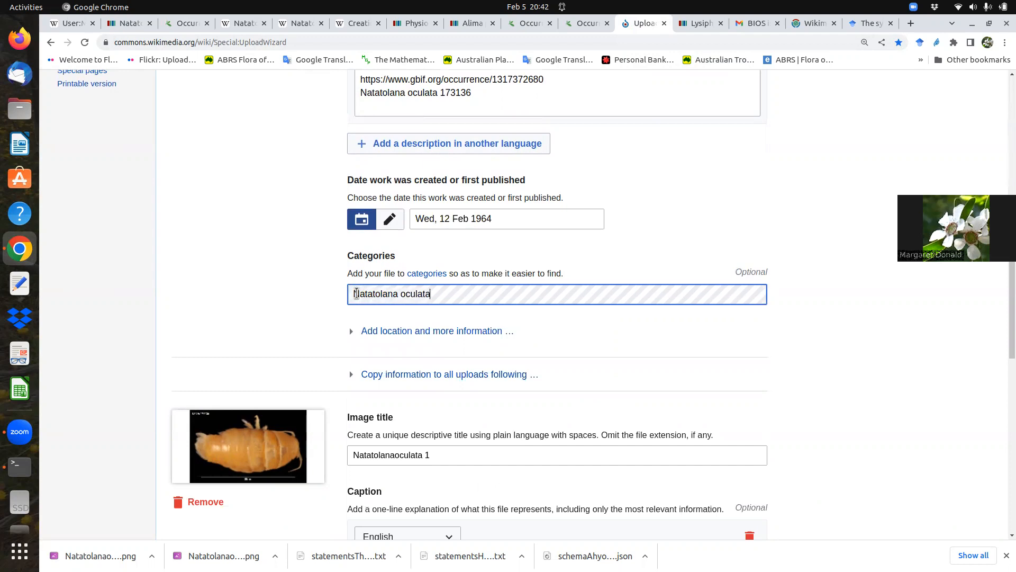
{"action": "key", "text": "Return"}
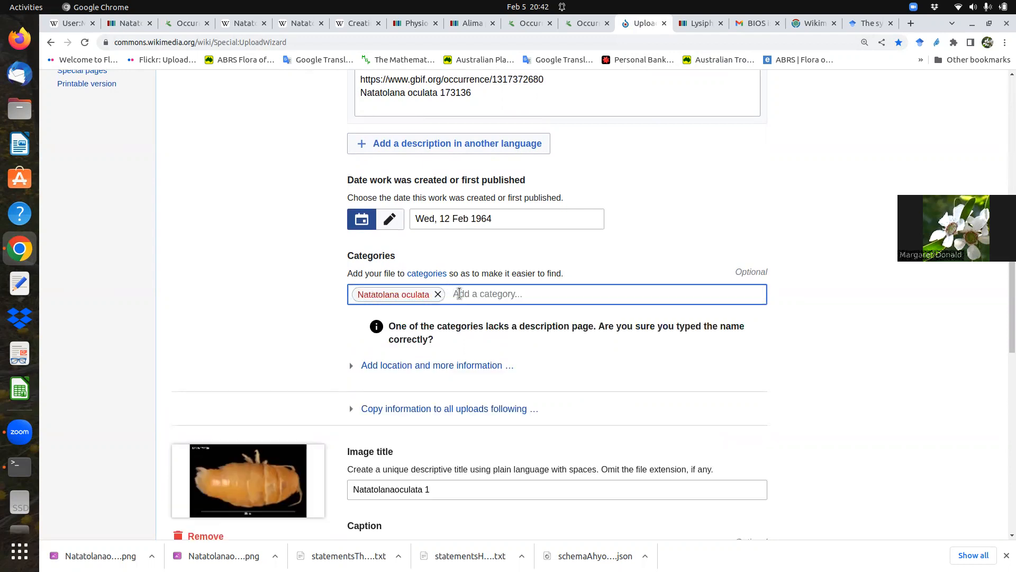
{"action": "type", "text": "Uploa"}
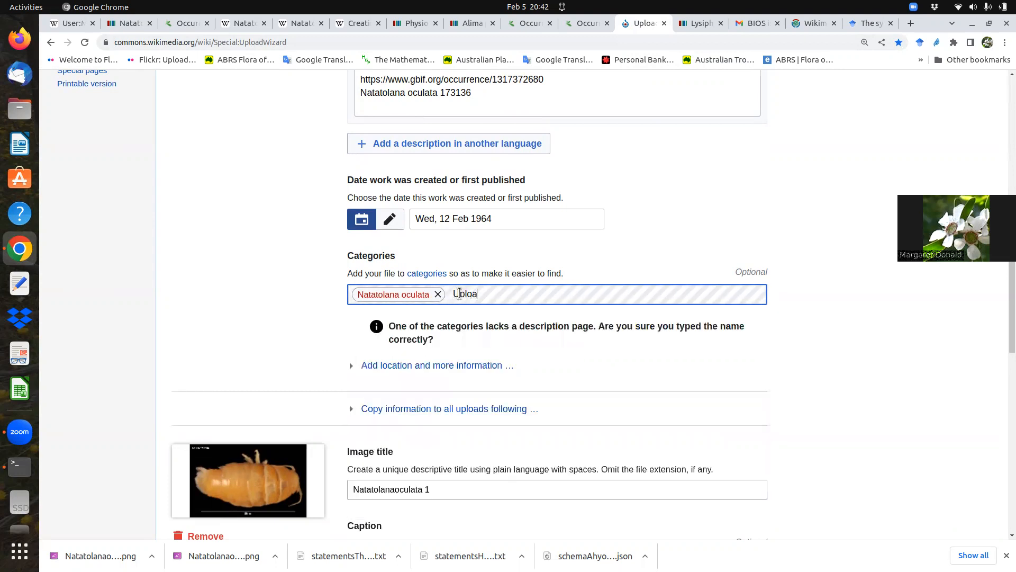
{"action": "type", "text": "ds"}
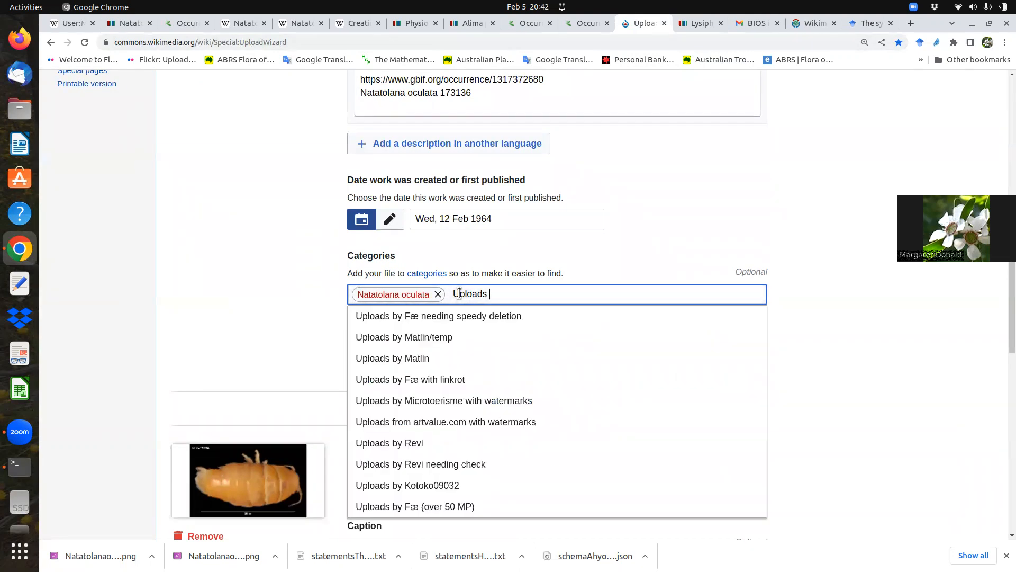
{"action": "type", "text": " by Marga"}
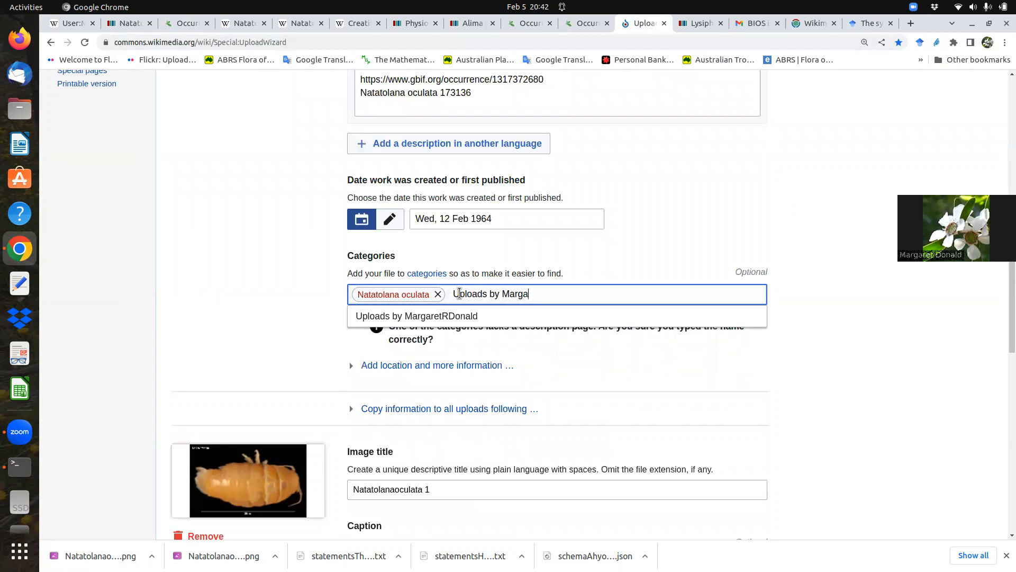
{"action": "left_click", "coordinate": [448, 317]}
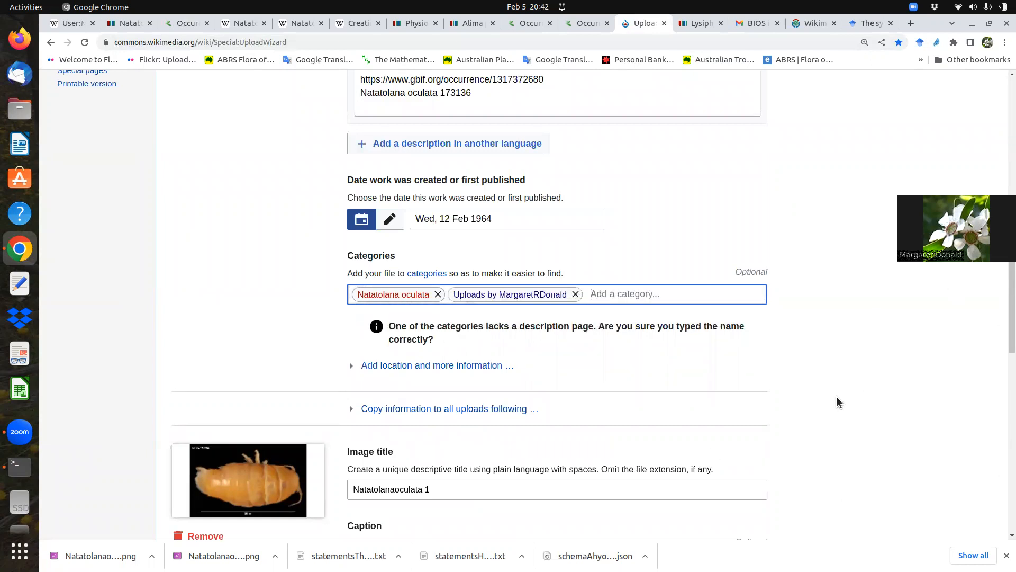
Copy the first image's caption, descriptions, date, categories and other information to the following upload, leaving out the title and location.
{"action": "left_click", "coordinate": [448, 411]}
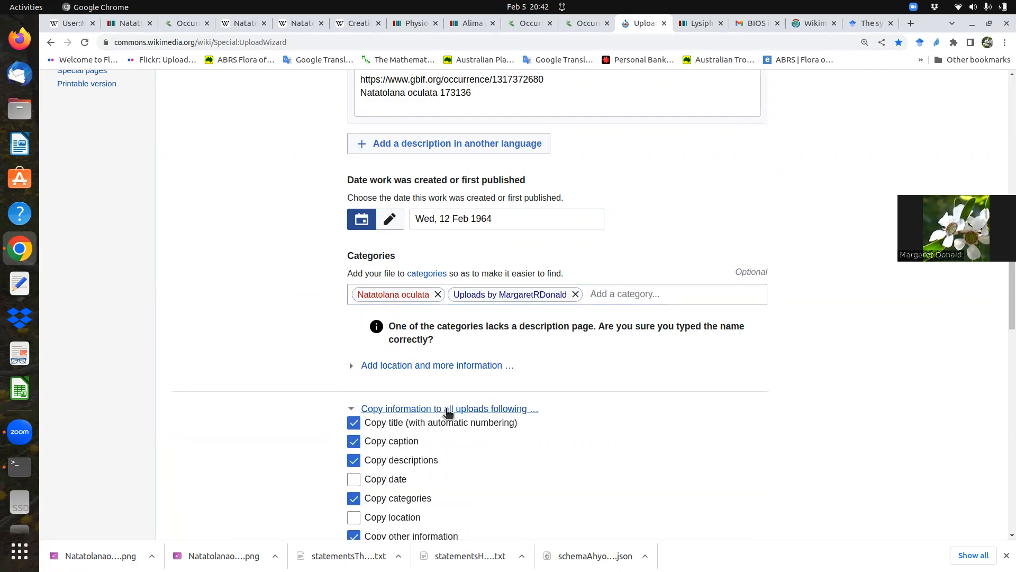
{"action": "left_click", "coordinate": [353, 423]}
{"action": "left_click", "coordinate": [354, 479]}
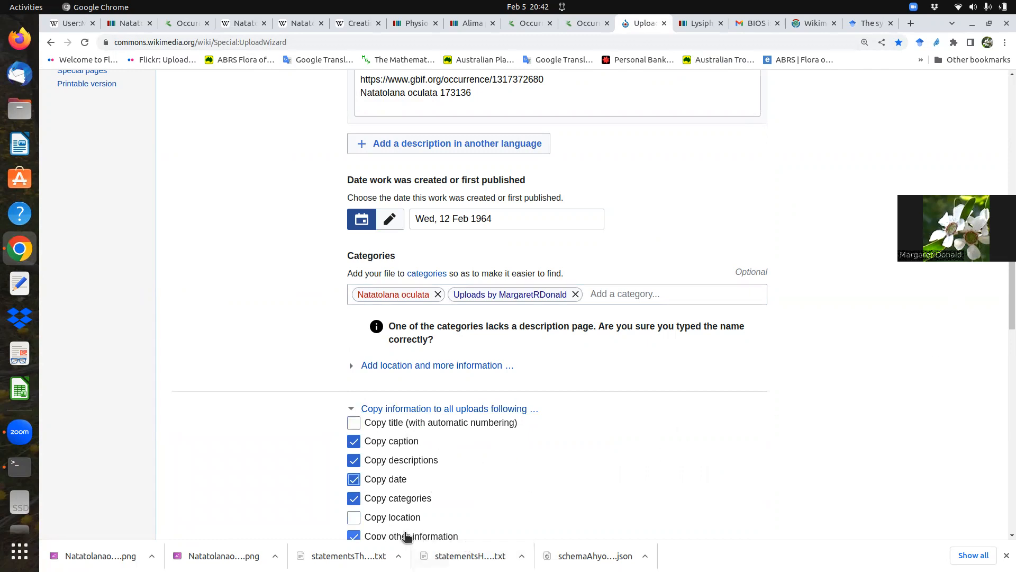
{"action": "left_click_drag", "start_coordinate": [1004, 312], "coordinate": [1003, 395]}
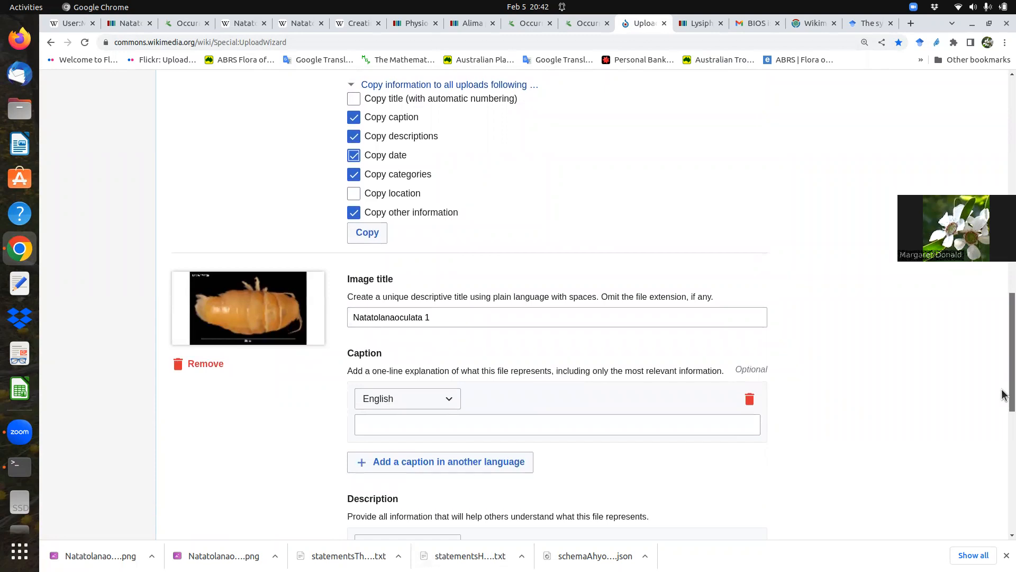
{"action": "left_click", "coordinate": [372, 238]}
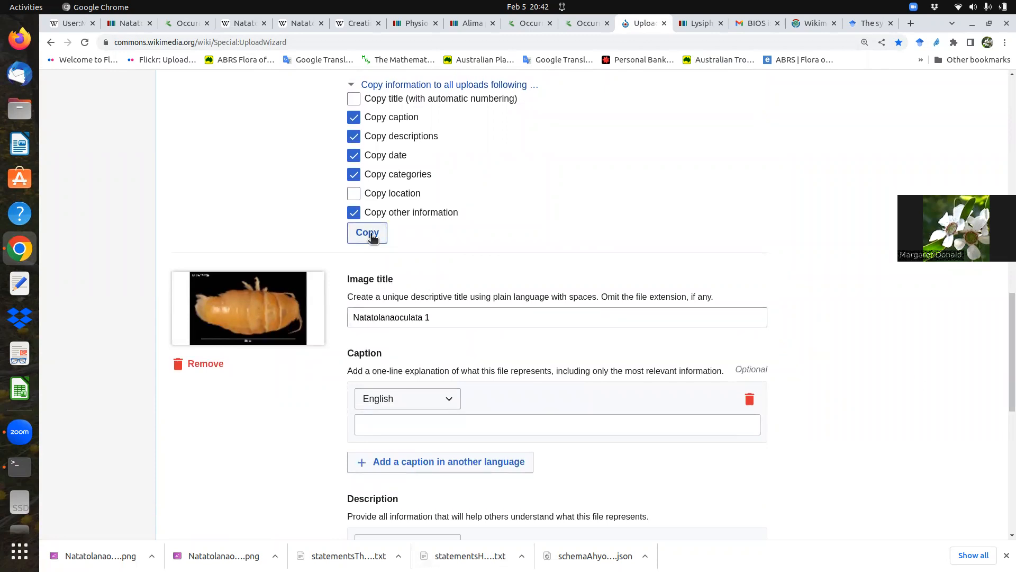
Publish both files, continuing despite the warning about the category without a description page.
{"action": "left_click_drag", "start_coordinate": [1003, 293], "coordinate": [1004, 425]}
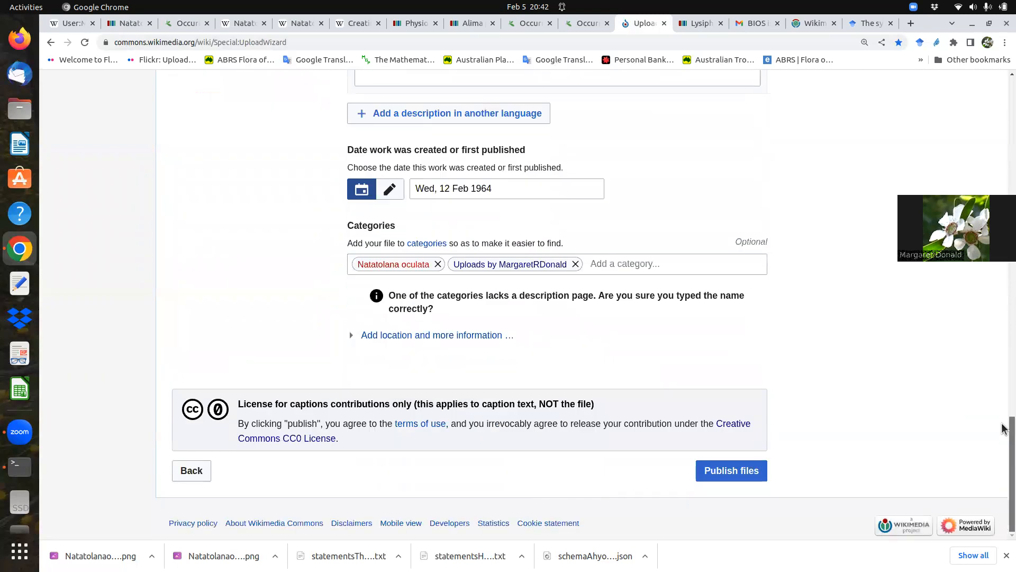
{"action": "left_click", "coordinate": [739, 471]}
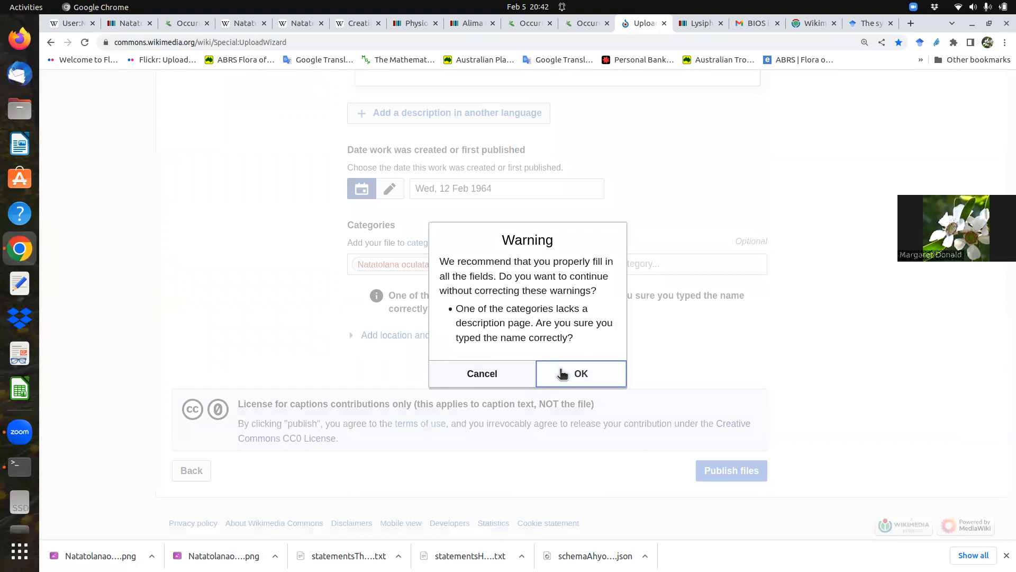
{"action": "left_click", "coordinate": [562, 374]}
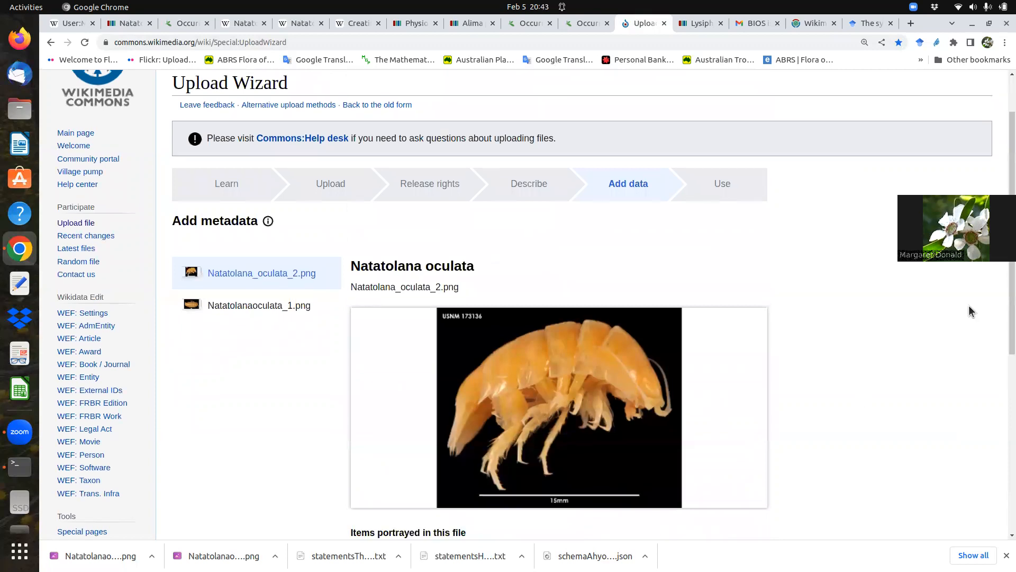
Add the Wikidata item "Natatolana oculata" (species of crustacean) as what Natatolana_oculata_2.png depicts.
{"action": "left_click_drag", "start_coordinate": [1002, 266], "coordinate": [1002, 390]}
{"action": "left_click", "coordinate": [378, 352]}
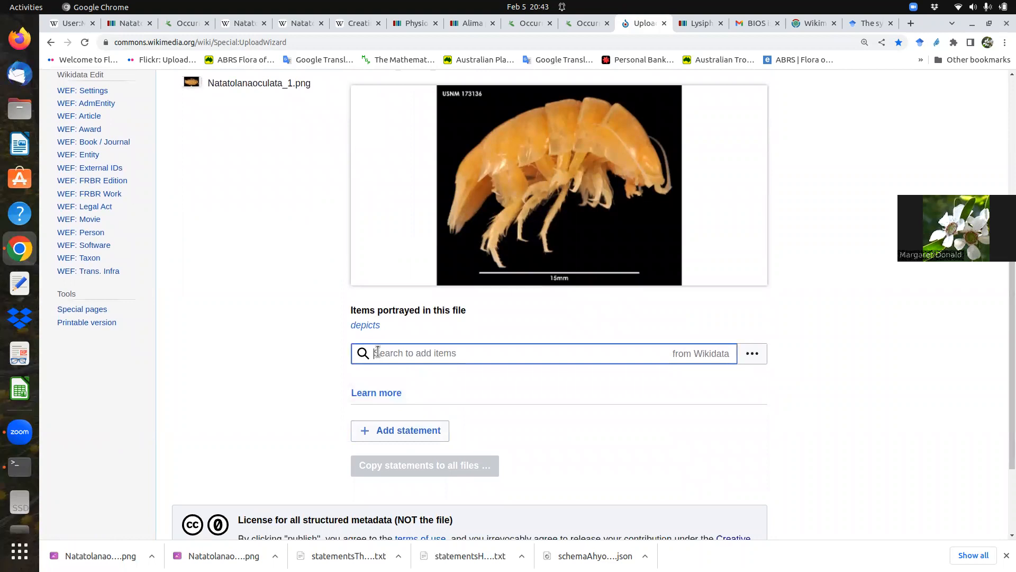
{"action": "type", "text": "N"}
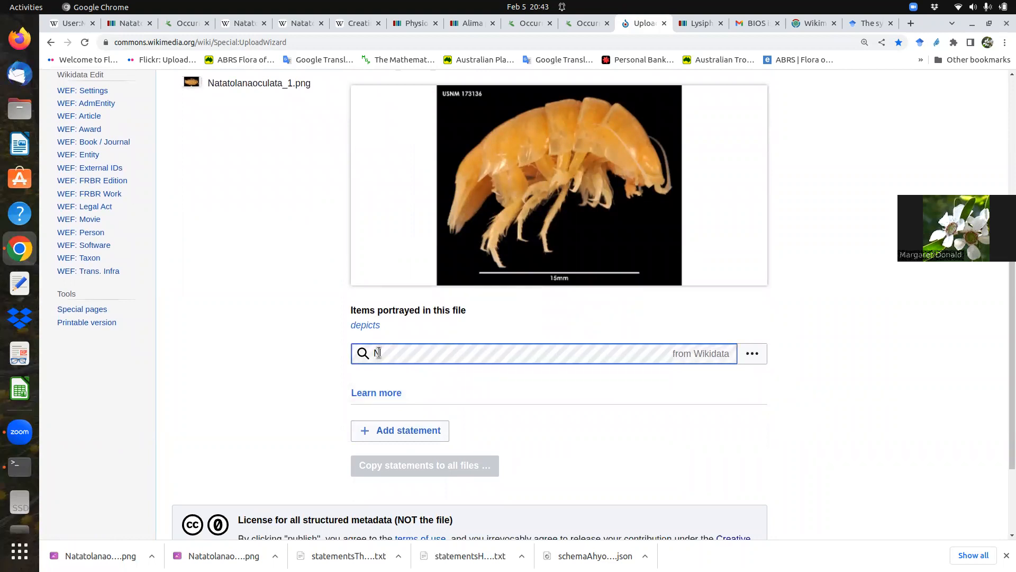
{"action": "type", "text": "atatolan"}
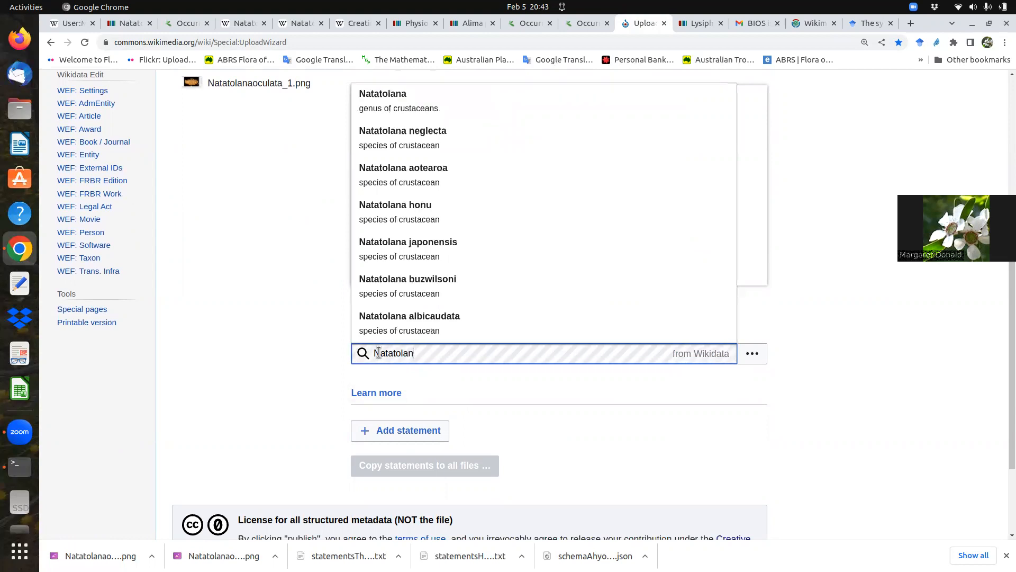
{"action": "type", "text": "a oculata"}
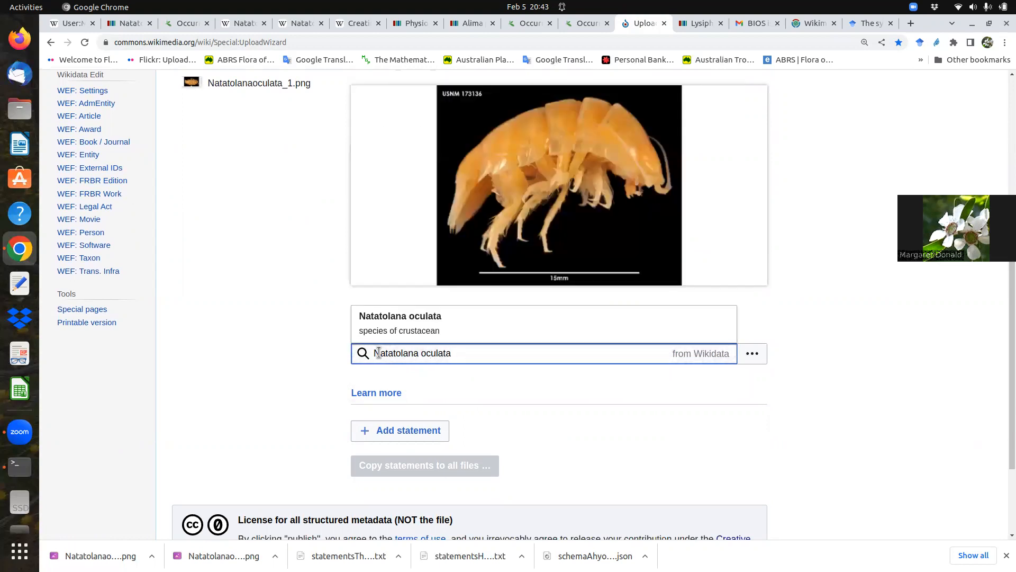
{"action": "left_click", "coordinate": [391, 327]}
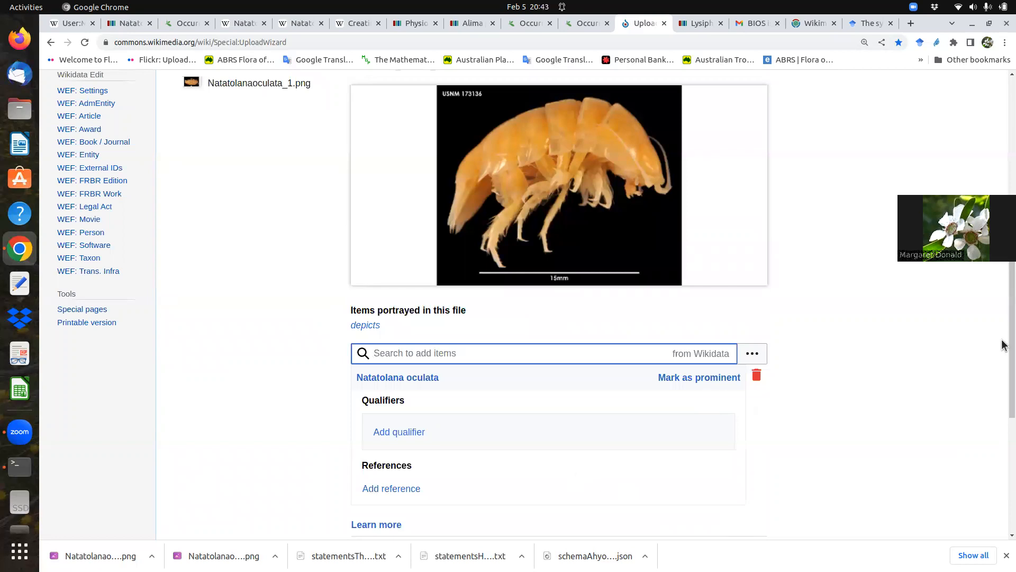
Copy the depicts statement to all files in the batch and publish the data for all files.
{"action": "scroll", "coordinate": [1002, 349], "scroll_direction": "down", "scroll_amount": 5}
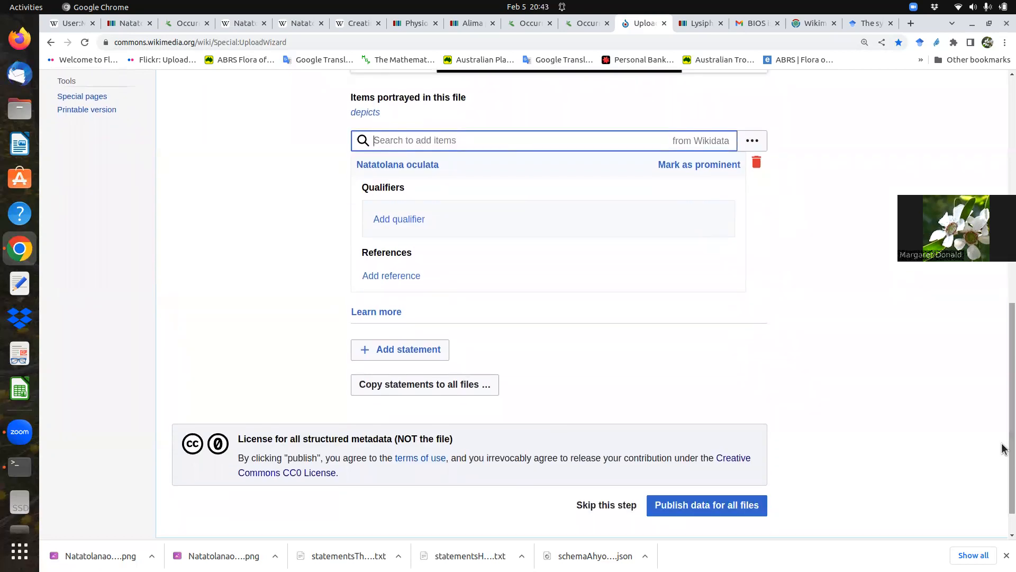
{"action": "left_click", "coordinate": [426, 388]}
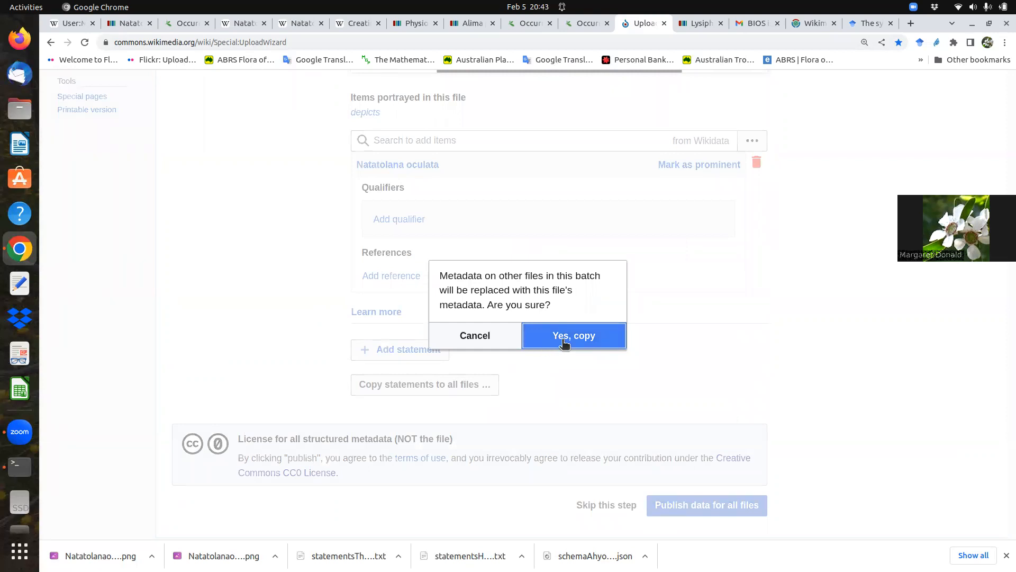
{"action": "left_click", "coordinate": [564, 341]}
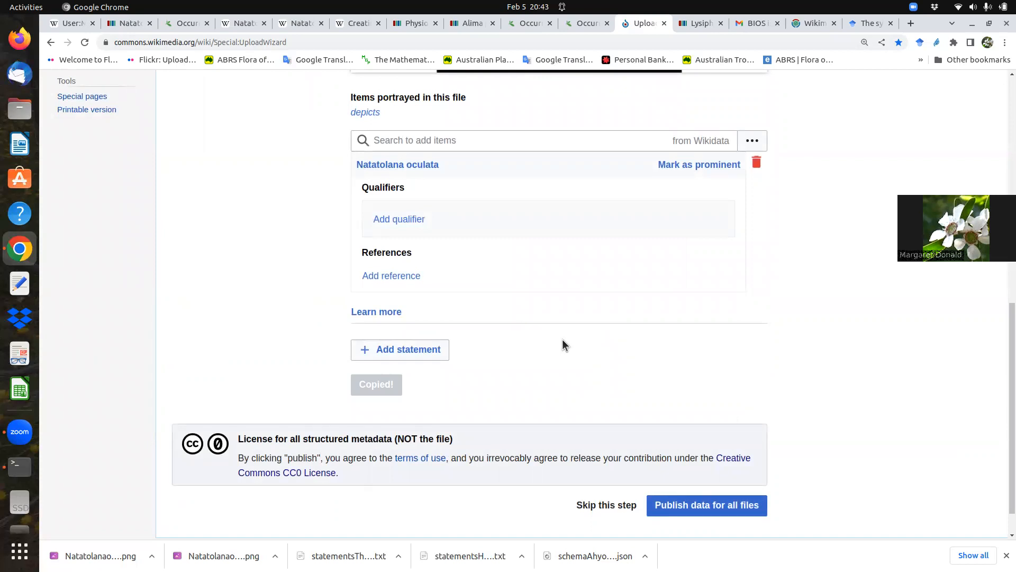
{"action": "left_click", "coordinate": [714, 511]}
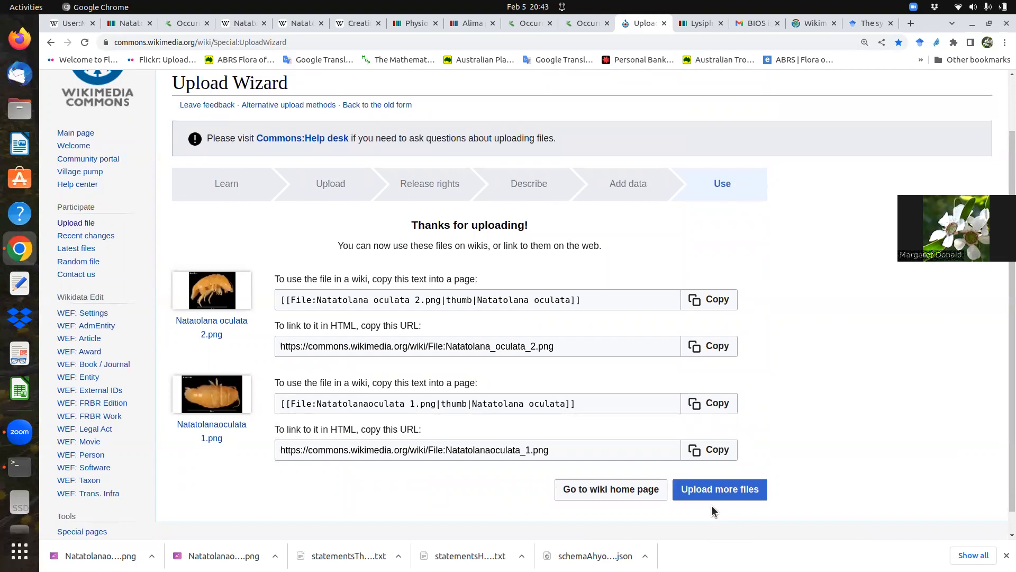
View the file page of Natatolana oculata 2.png and open its uncreated category Natatolana oculata for editing in a new tab.
{"action": "left_click", "coordinate": [215, 324]}
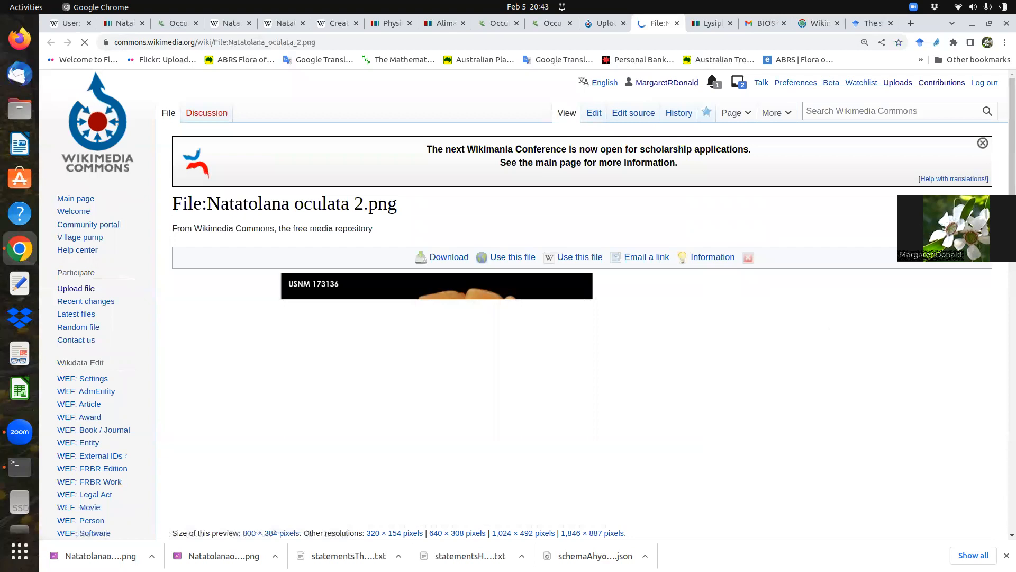
{"action": "left_click_drag", "start_coordinate": [1012, 178], "coordinate": [1004, 485]}
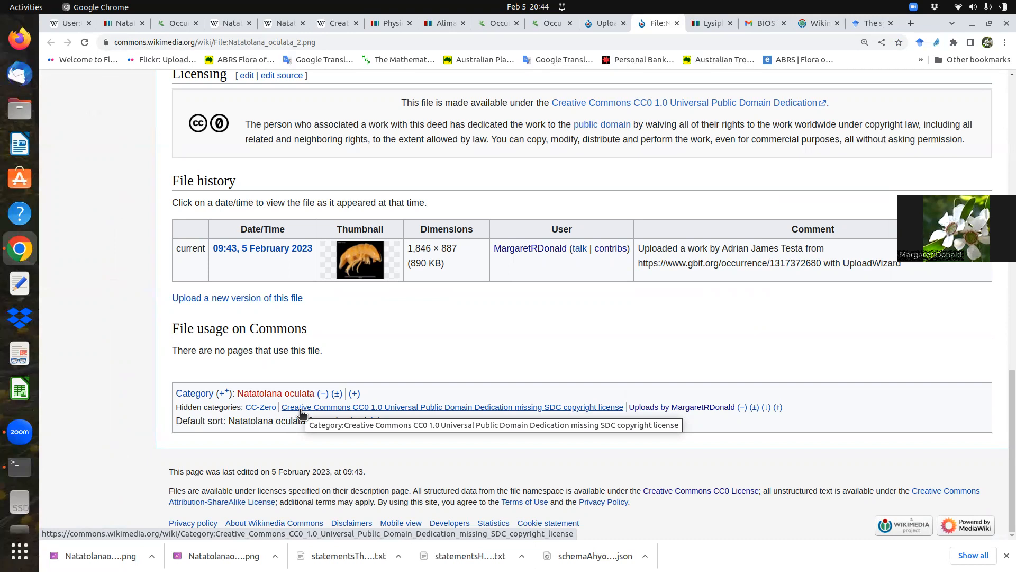
{"action": "middle_click", "coordinate": [272, 394]}
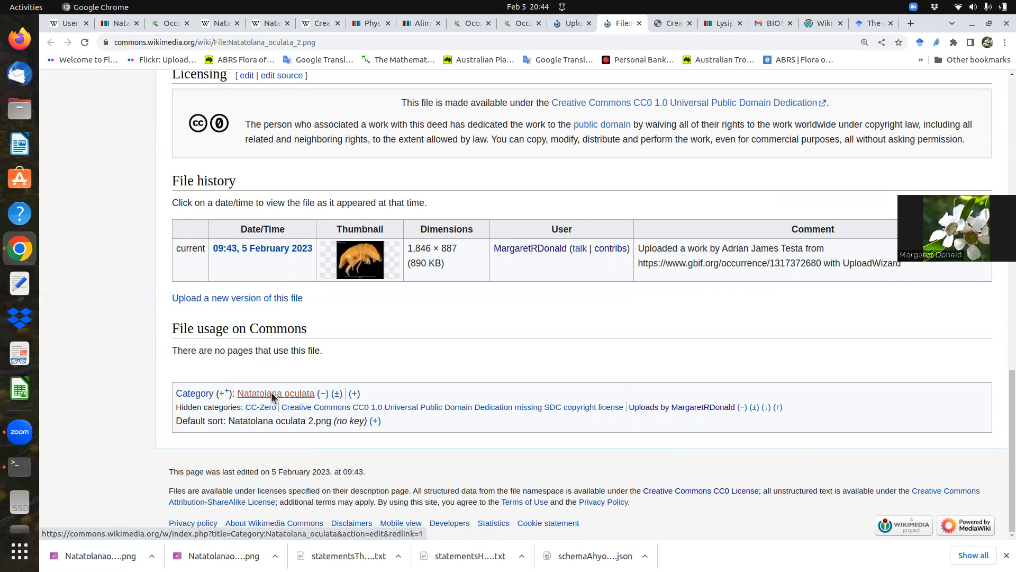
{"action": "left_click", "coordinate": [673, 24]}
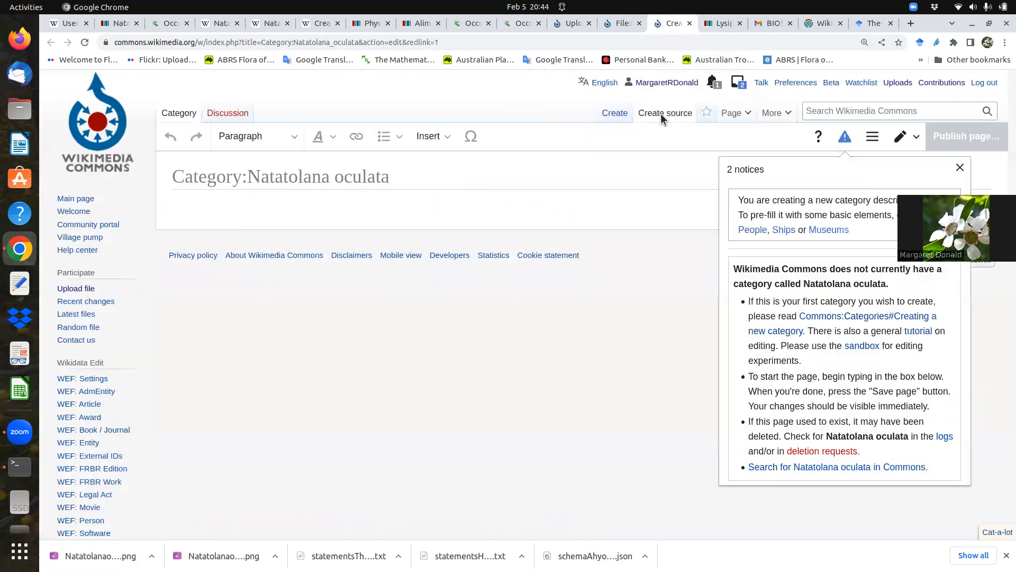
Write the category page's wikitext as {{wikidata infobox}} followed by [[Category:Natatolana|oculata]] on a new line.
{"action": "left_click", "coordinate": [181, 200]}
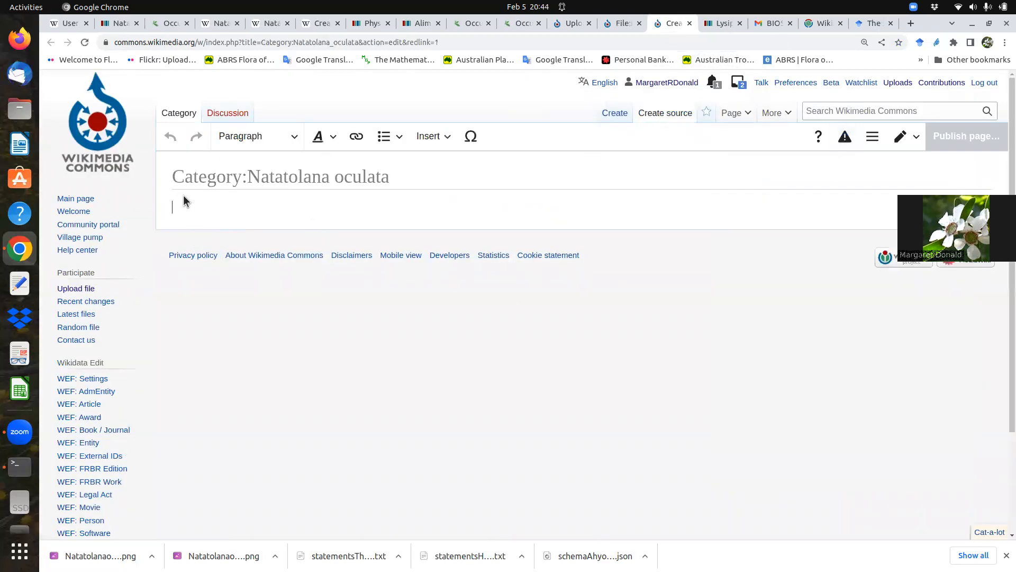
{"action": "type", "text": "{"}
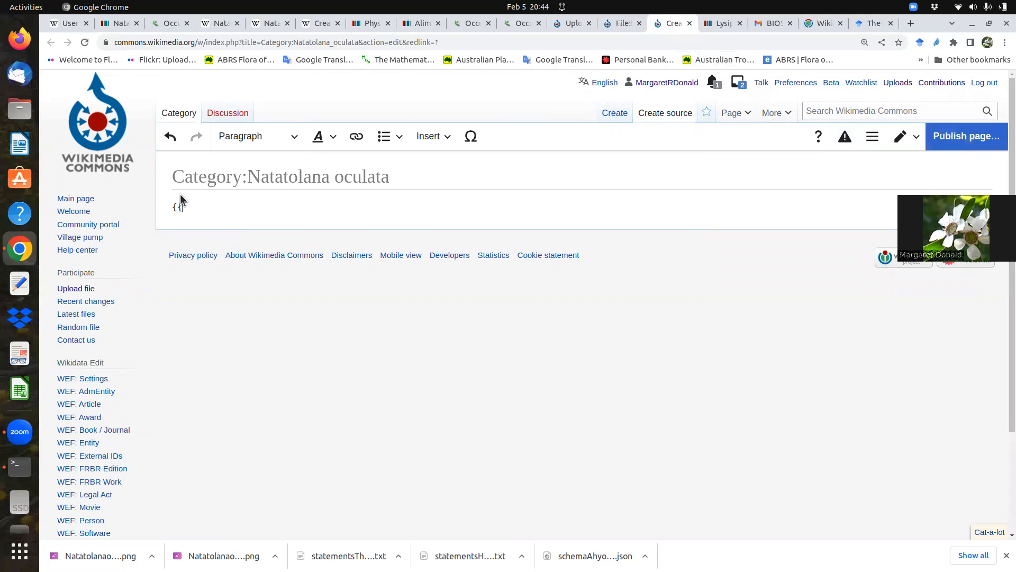
{"action": "type", "text": "{wikidata infobox}}"}
{"action": "key", "text": "Return"}
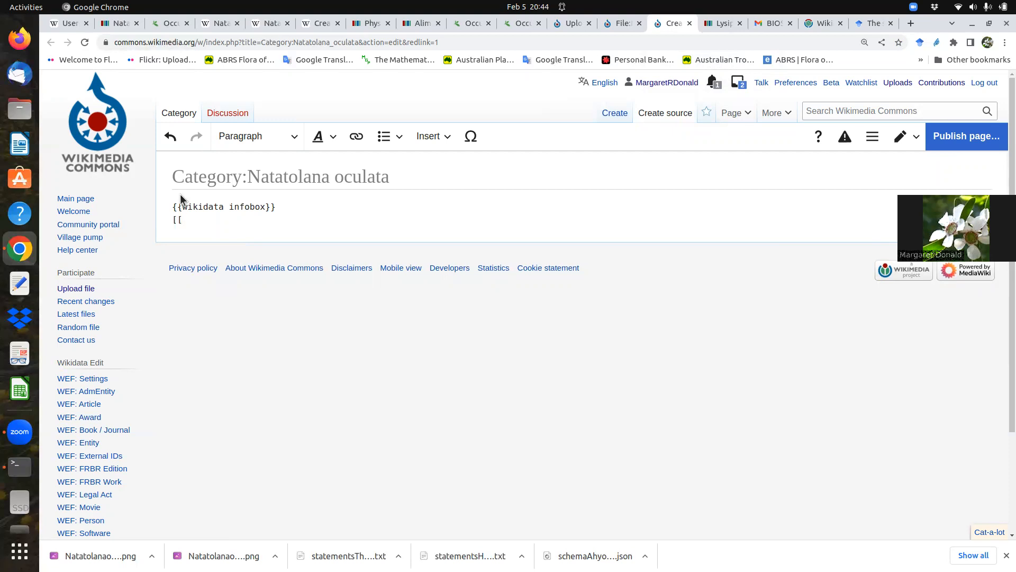
{"action": "type", "text": "[[Category:Natatolana|oculata"}
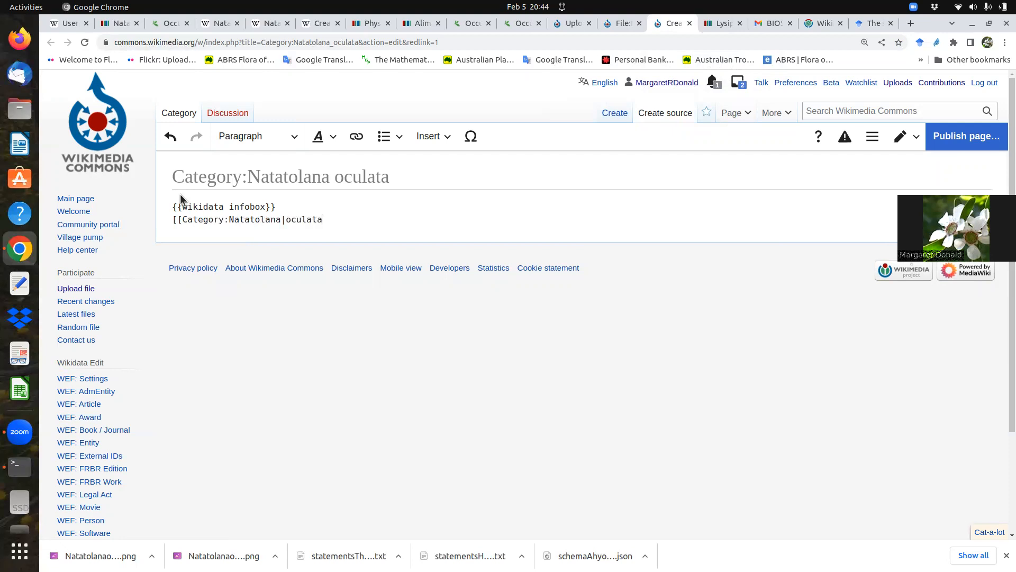
{"action": "type", "text": "]]"}
Publish the new Natatolana oculata category page without an edit summary and look over the resulting page.
{"action": "left_click", "coordinate": [940, 136]}
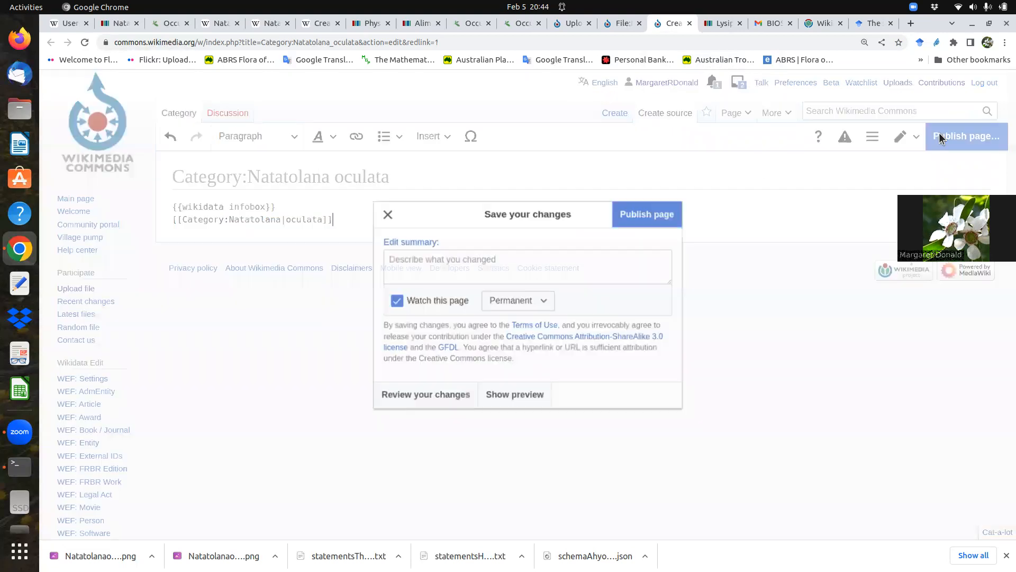
{"action": "left_click", "coordinate": [639, 214]}
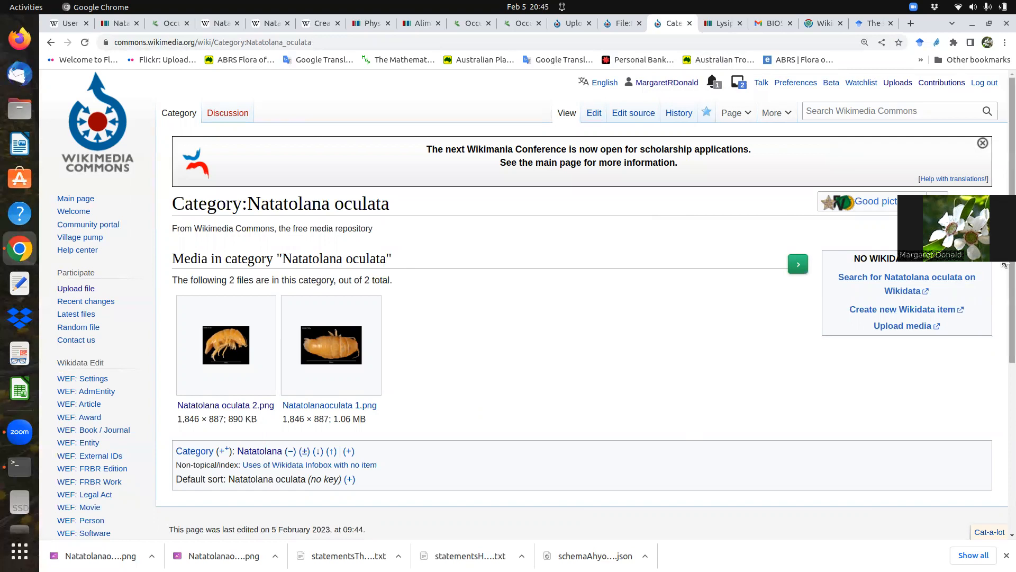
{"action": "scroll", "coordinate": [1004, 382], "scroll_direction": "down", "scroll_amount": 4}
{"action": "scroll", "coordinate": [1004, 402], "scroll_direction": "down", "scroll_amount": 2}
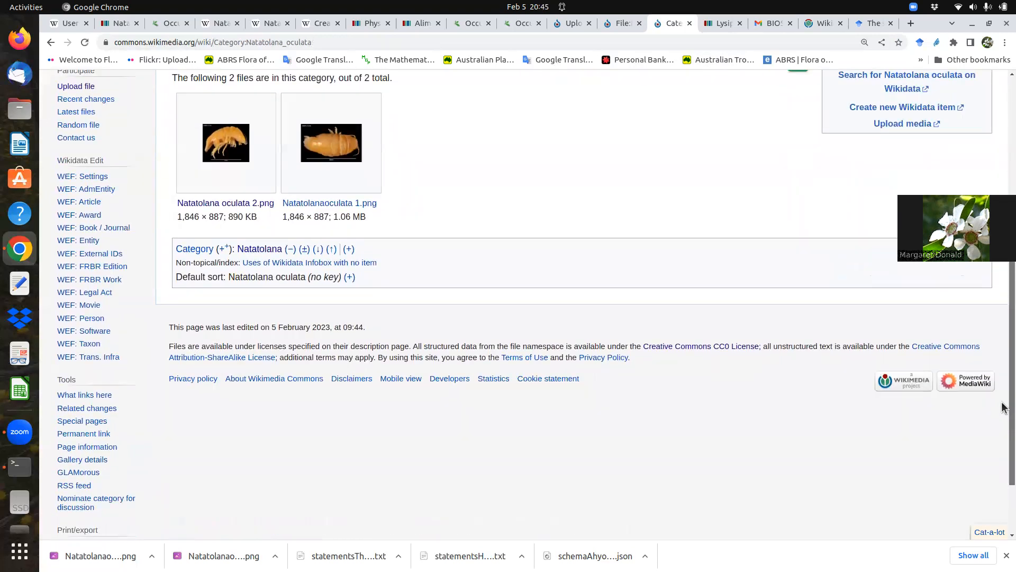
Start adding interlanguage links for the Natatolana oculata category and set the link's language to nlwiki.
{"action": "scroll", "coordinate": [1003, 432], "scroll_direction": "down", "scroll_amount": 1}
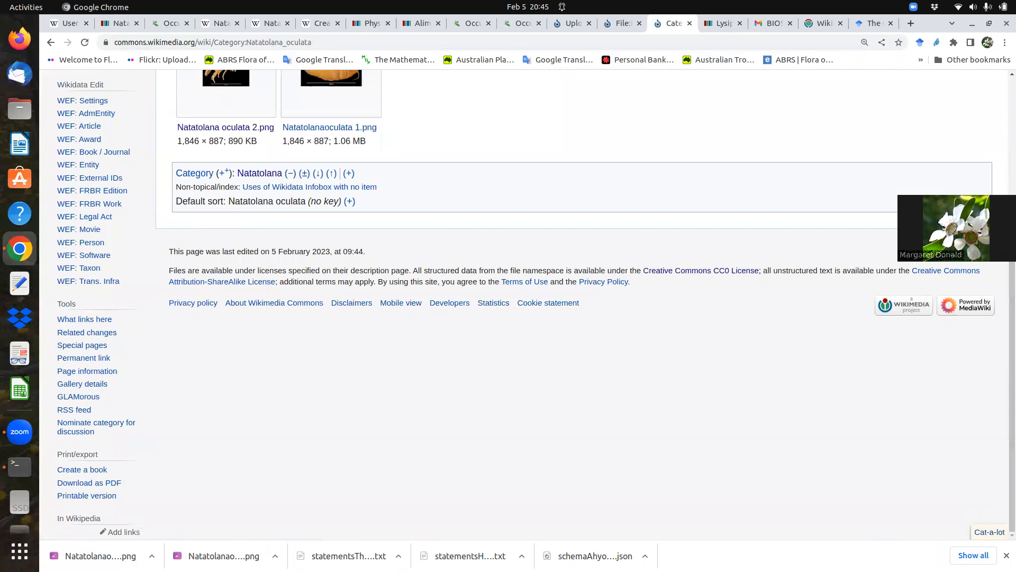
{"action": "left_click", "coordinate": [127, 533]}
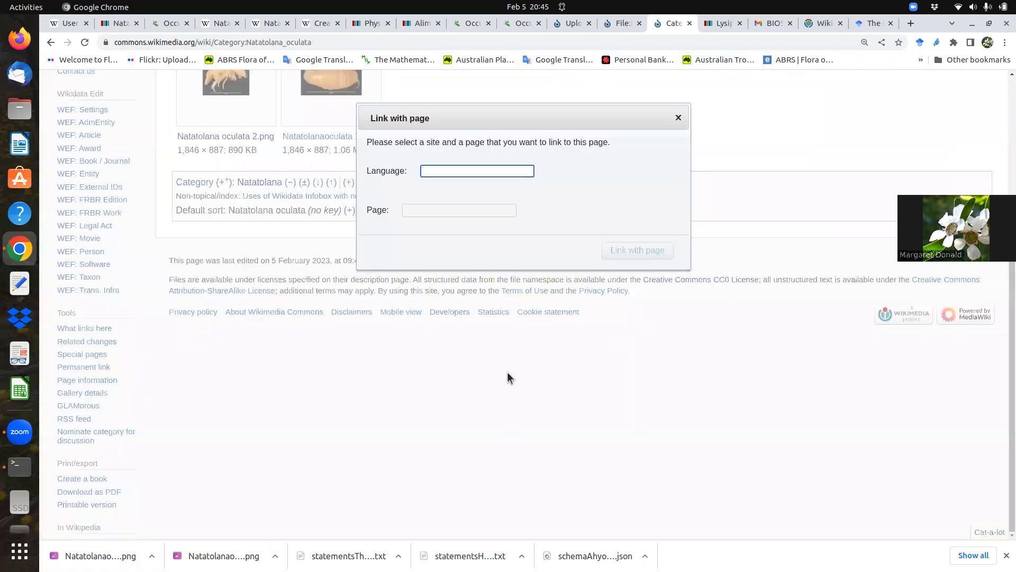
{"action": "left_click", "coordinate": [431, 169]}
{"action": "type", "text": "nlwikid"}
{"action": "left_click", "coordinate": [407, 211]}
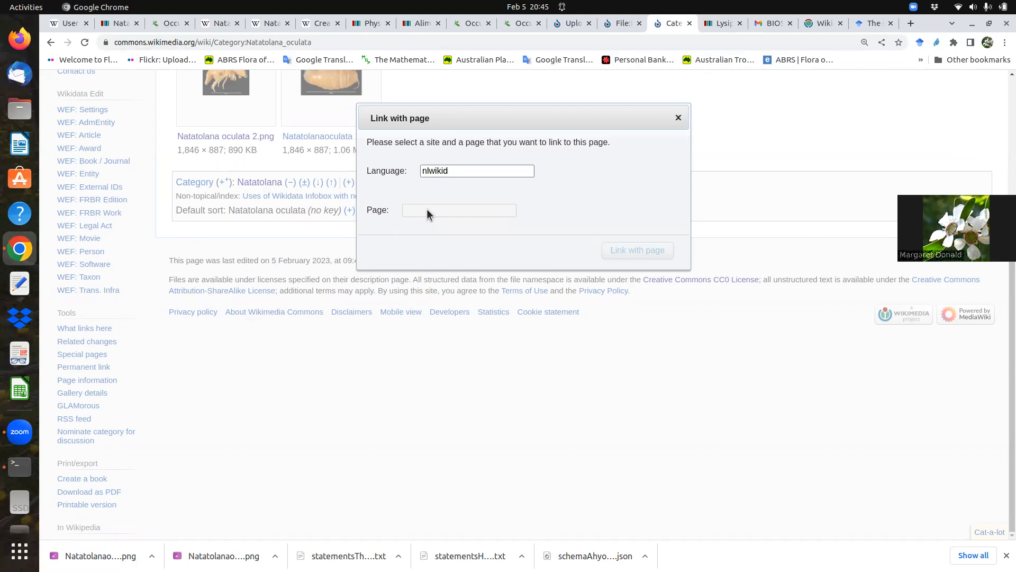
{"action": "left_click", "coordinate": [453, 174]}
{"action": "key", "text": "BackSpace"}
{"action": "left_click", "coordinate": [452, 183]}
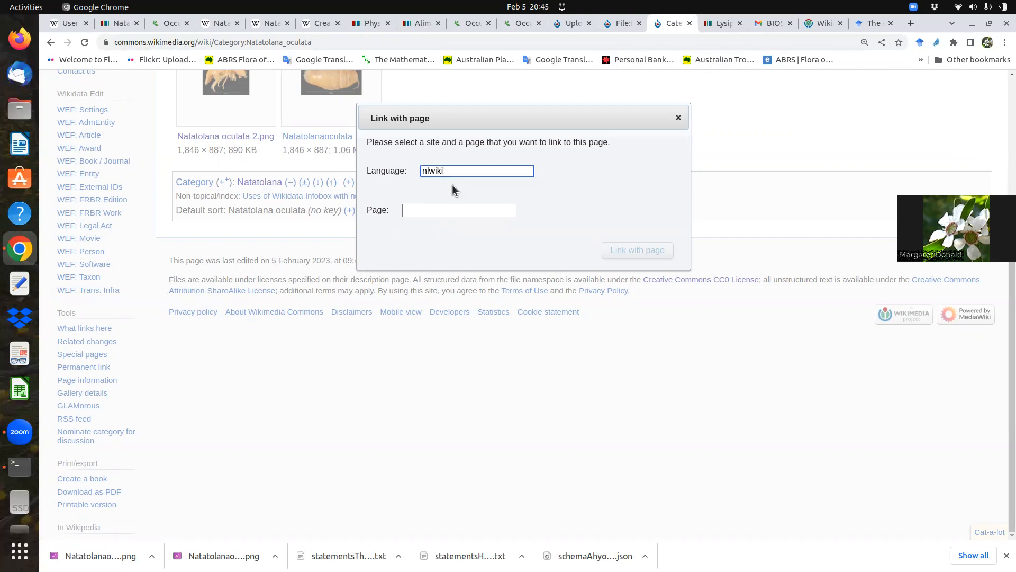
Link the category with the nlwiki page Natatolana oculata, confirm the associated pages and reload the category page.
{"action": "left_click", "coordinate": [410, 210]}
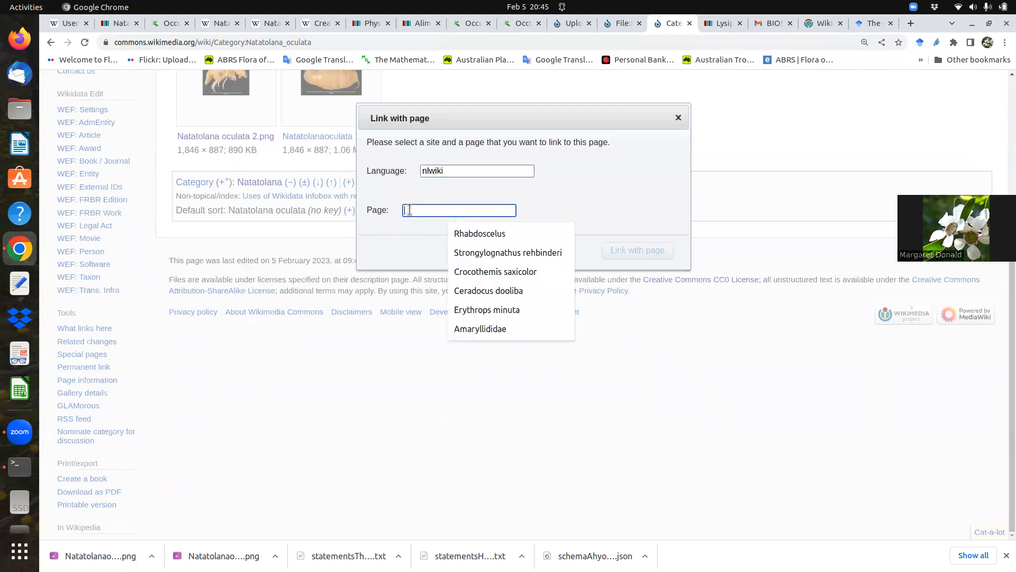
{"action": "type", "text": "Na"}
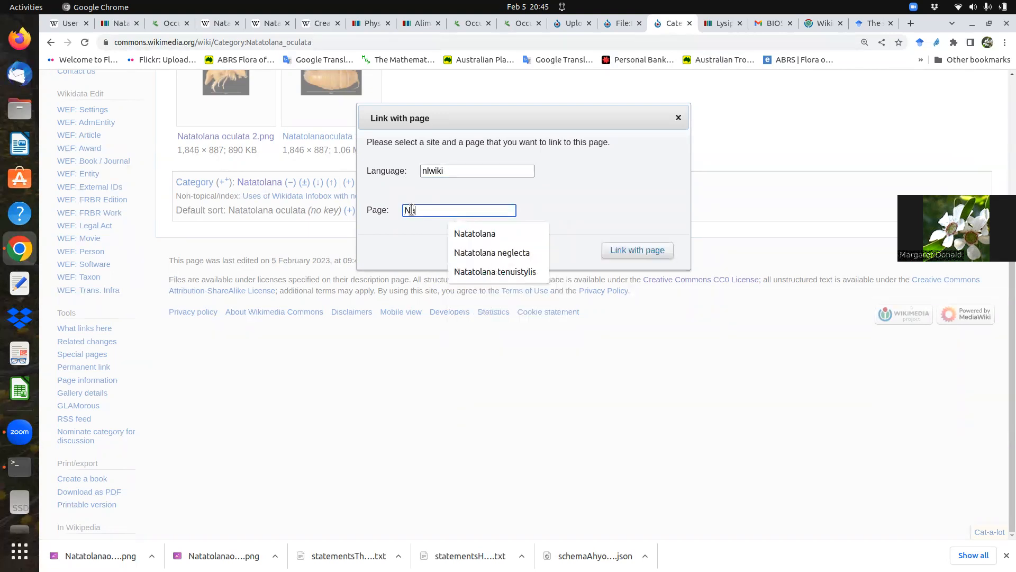
{"action": "type", "text": "tatolana "}
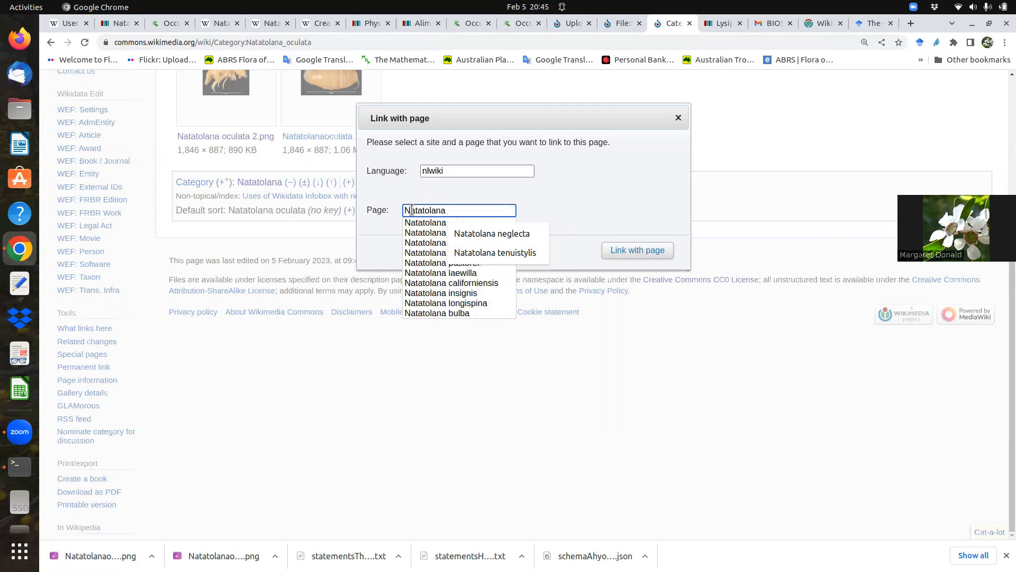
{"action": "type", "text": "oculat"}
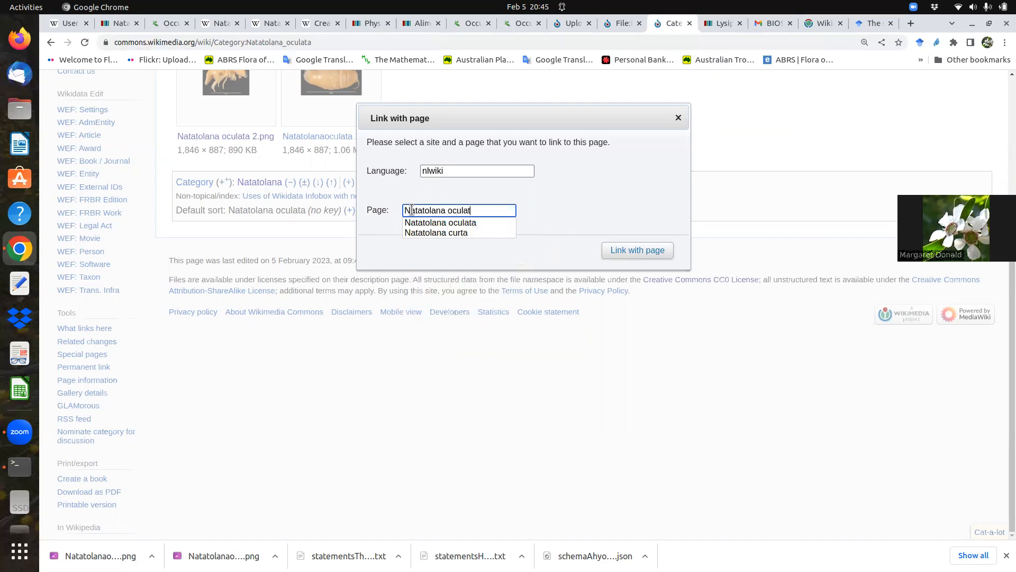
{"action": "type", "text": "a"}
{"action": "left_click", "coordinate": [471, 223]}
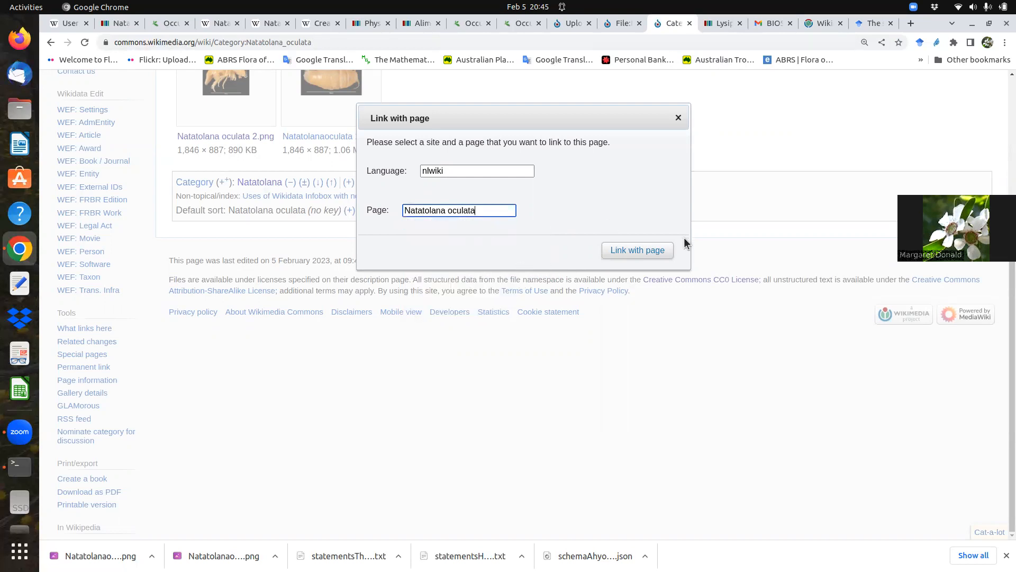
{"action": "left_click", "coordinate": [639, 253]}
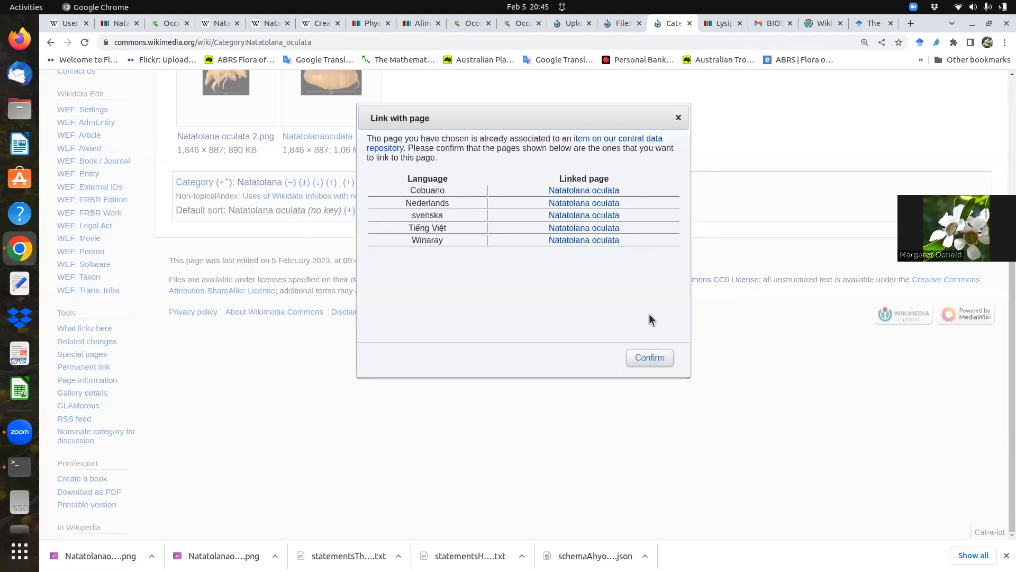
{"action": "left_click", "coordinate": [649, 359]}
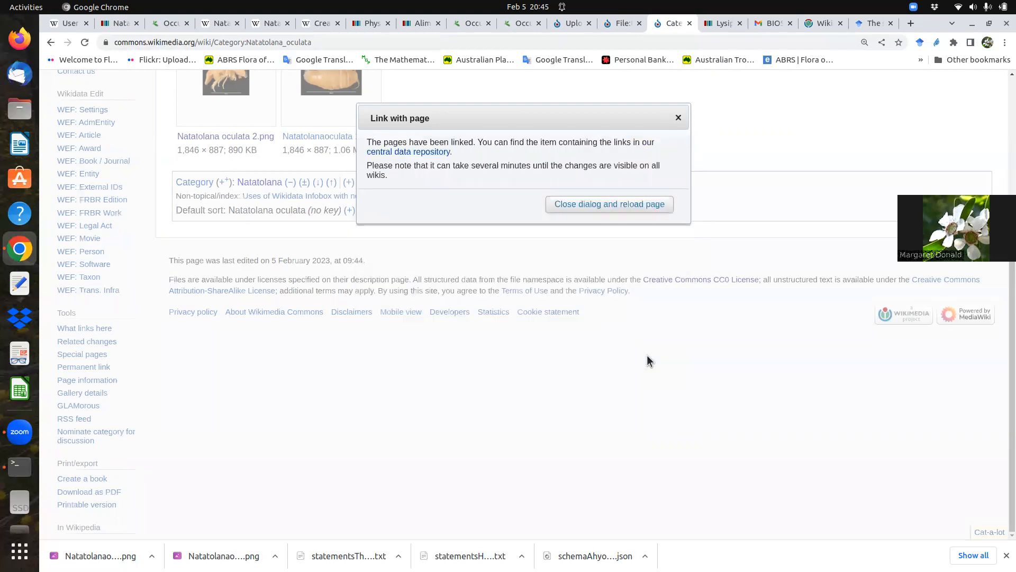
{"action": "left_click", "coordinate": [616, 204]}
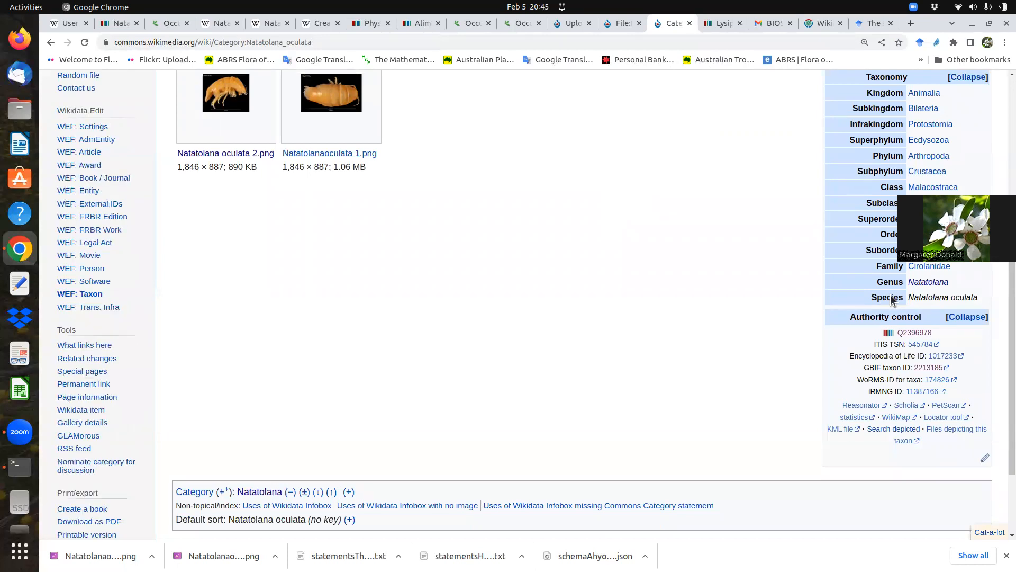
Open the infobox's Wikidata item in a new tab and copy the file name Natatolanaoculata 1.png from the category gallery.
{"action": "middle_click", "coordinate": [911, 333]}
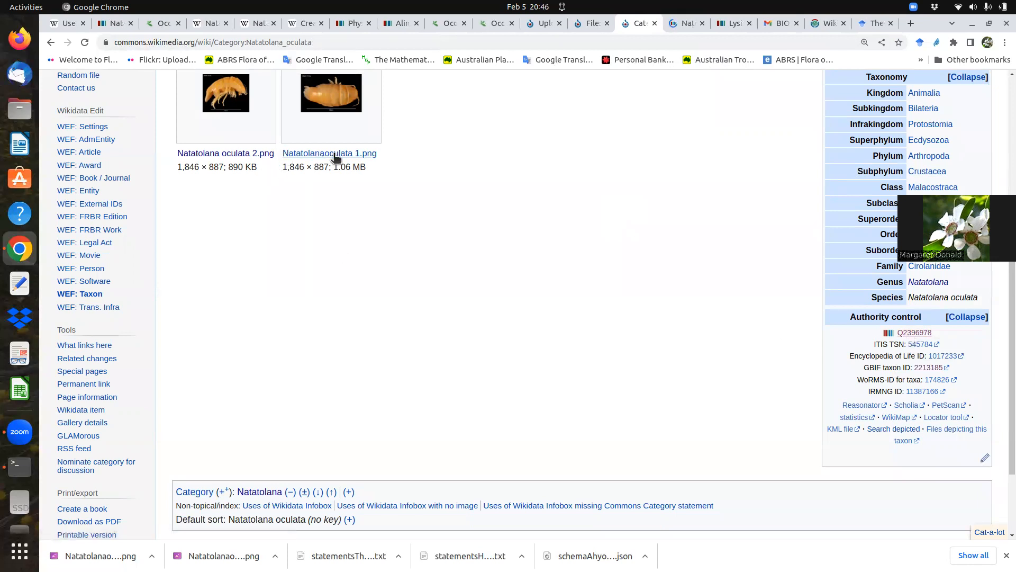
{"action": "left_click_drag", "start_coordinate": [260, 160], "coordinate": [179, 154]}
{"action": "left_click_drag", "start_coordinate": [378, 153], "coordinate": [282, 154]}
{"action": "key", "text": "ctrl+c"}
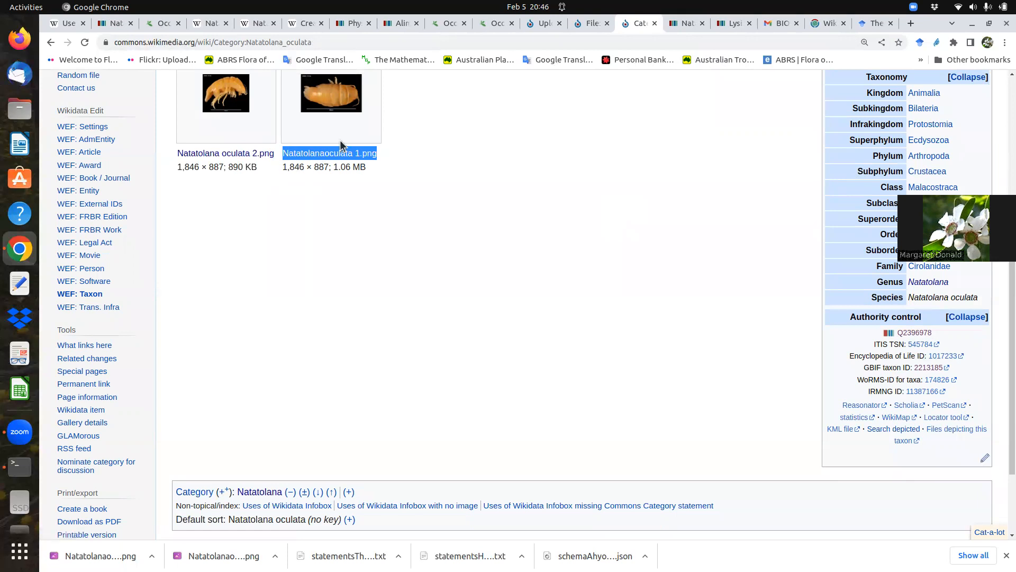
In the already open Wikidata item for Natatolana oculata, add an image statement with Natatolanaoculata 1.png and publish it.
{"action": "left_click", "coordinate": [113, 25]}
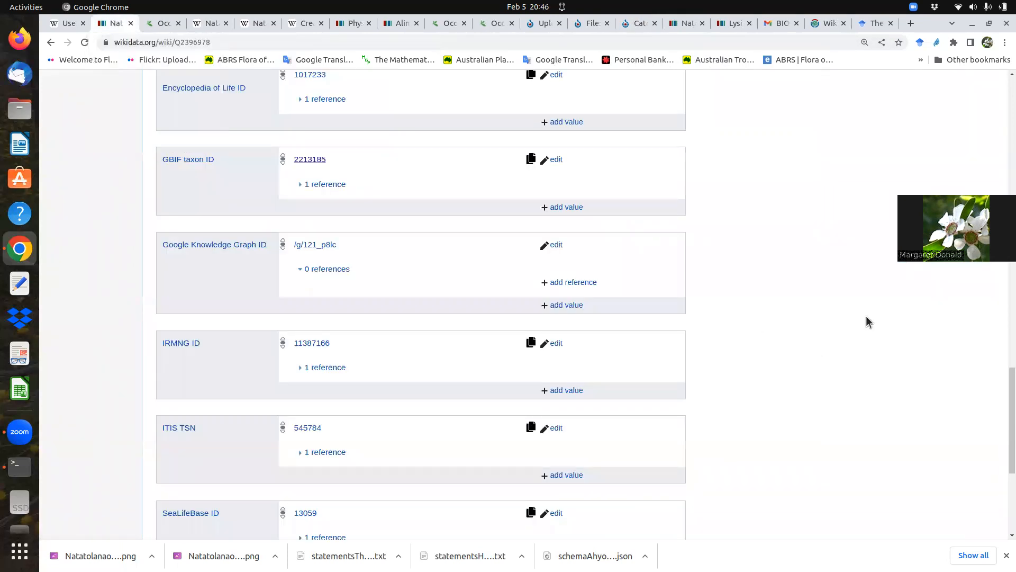
{"action": "scroll", "coordinate": [1004, 408], "scroll_direction": "down", "scroll_amount": 5}
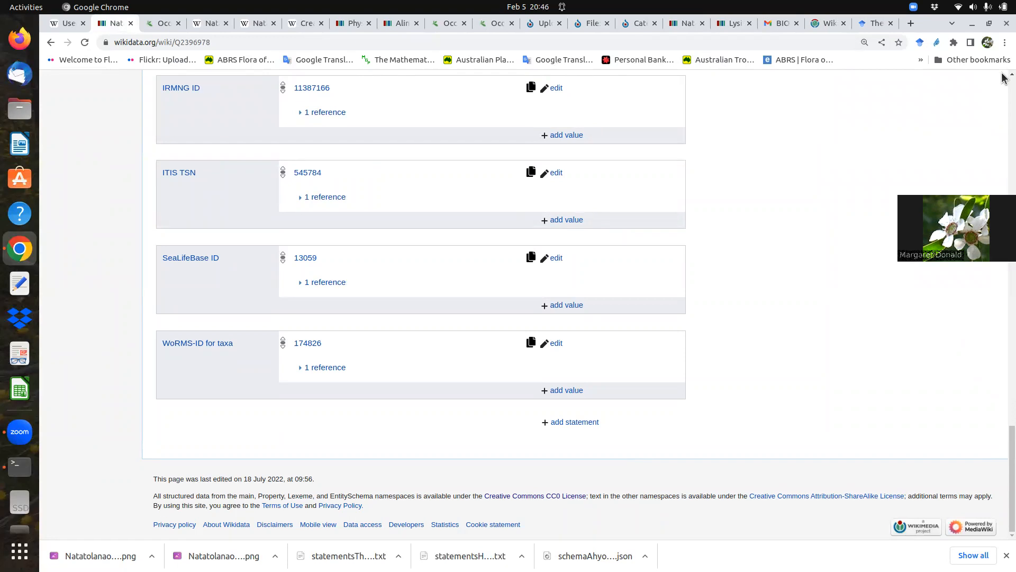
{"action": "scroll", "coordinate": [575, 381], "scroll_direction": "up", "scroll_amount": 12}
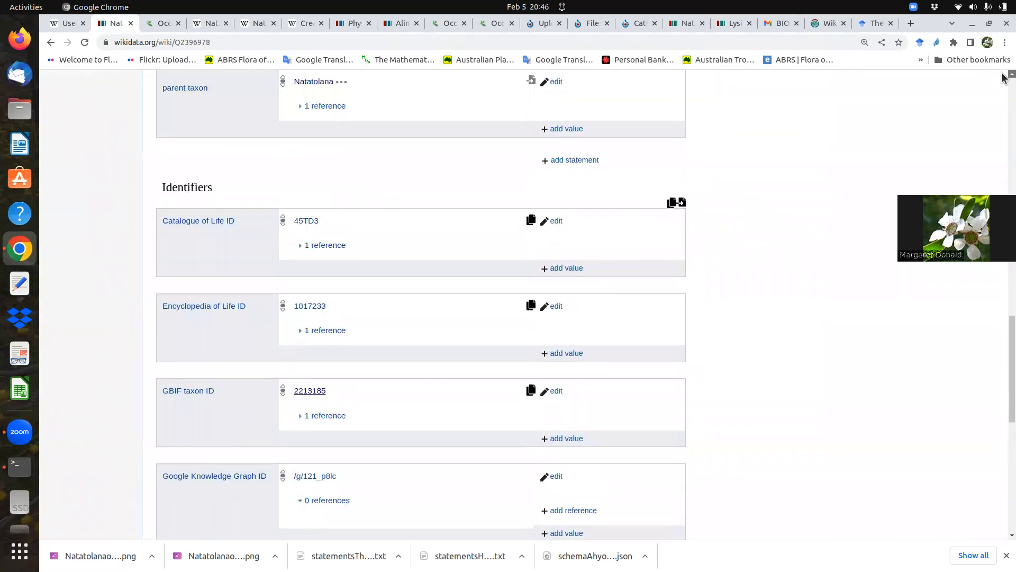
{"action": "left_click", "coordinate": [571, 305]}
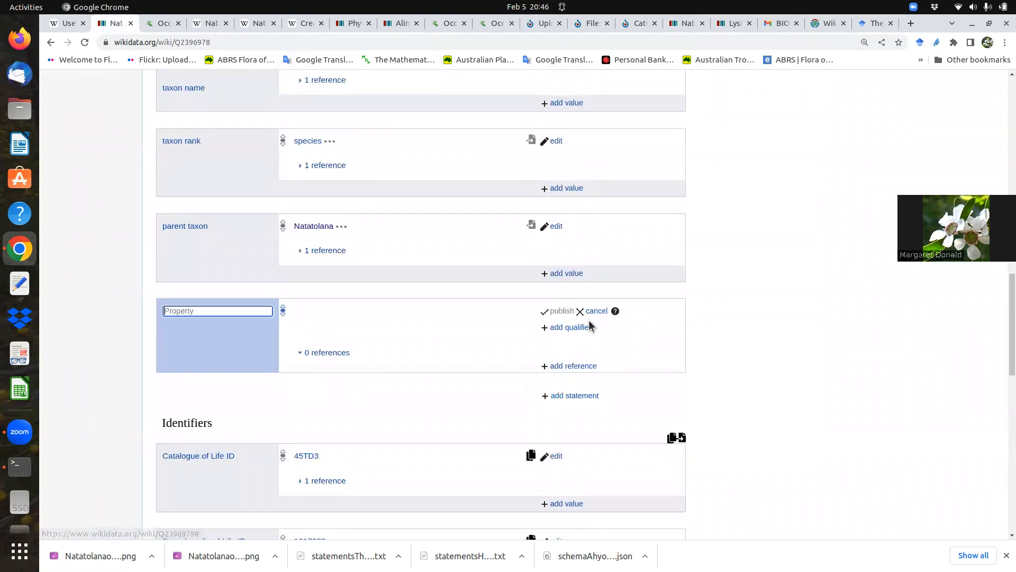
{"action": "type", "text": "image"}
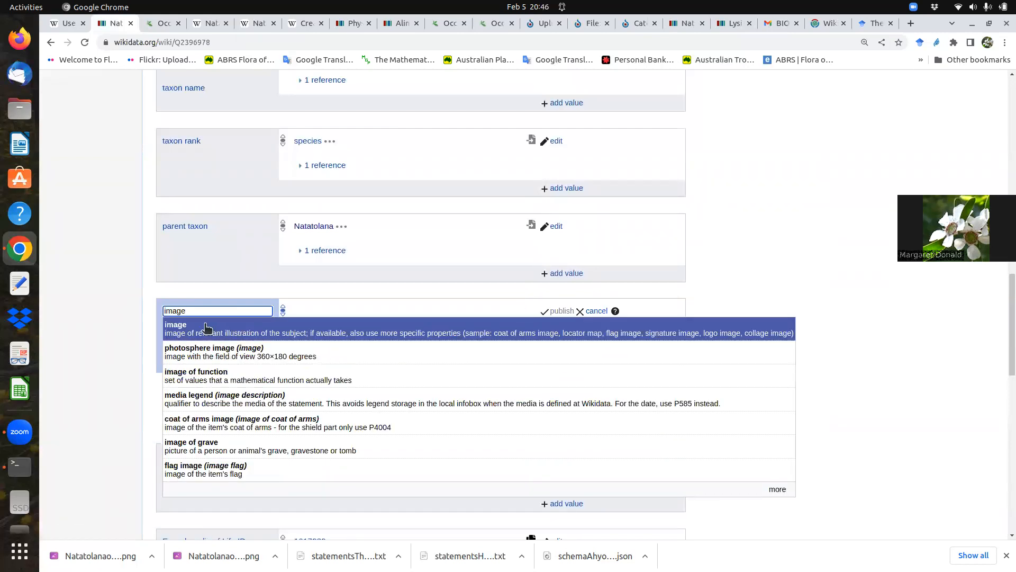
{"action": "left_click", "coordinate": [207, 328]}
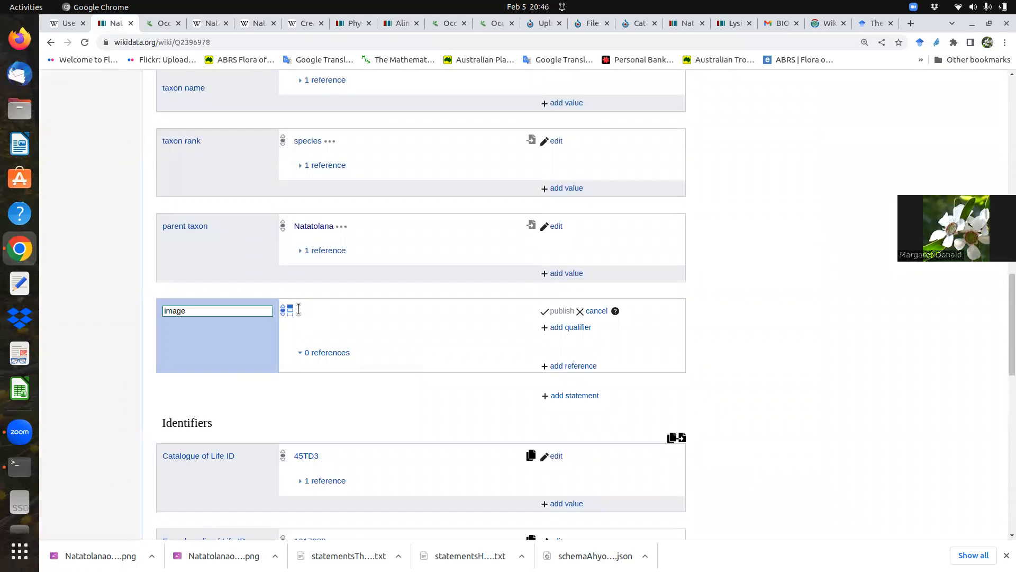
{"action": "key", "text": "ctrl+v"}
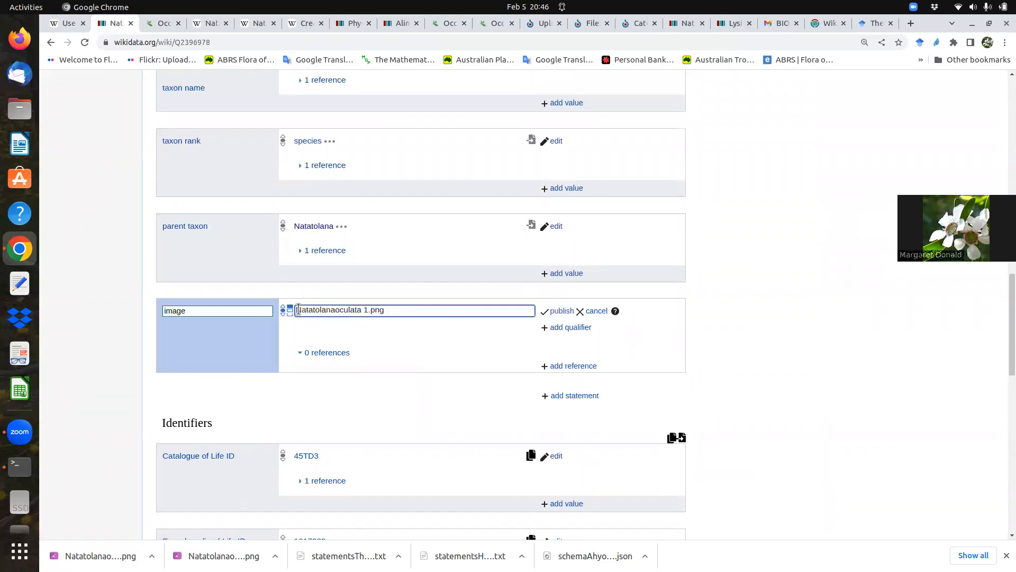
{"action": "left_click", "coordinate": [335, 334]}
{"action": "left_click", "coordinate": [562, 311]}
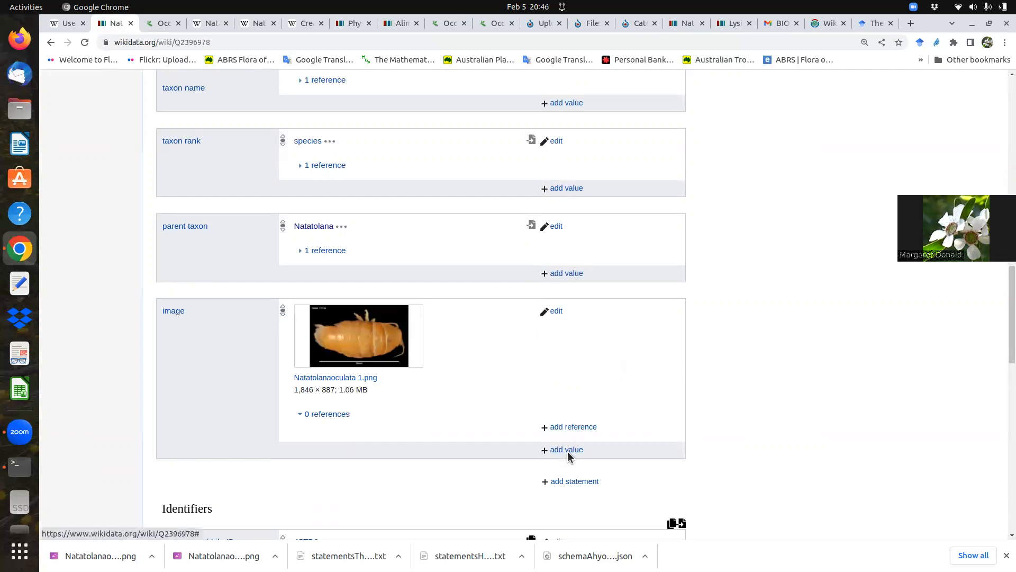
Add Natatolana oculata 2.png as a second value of the image statement and publish it.
{"action": "left_click", "coordinate": [567, 450]}
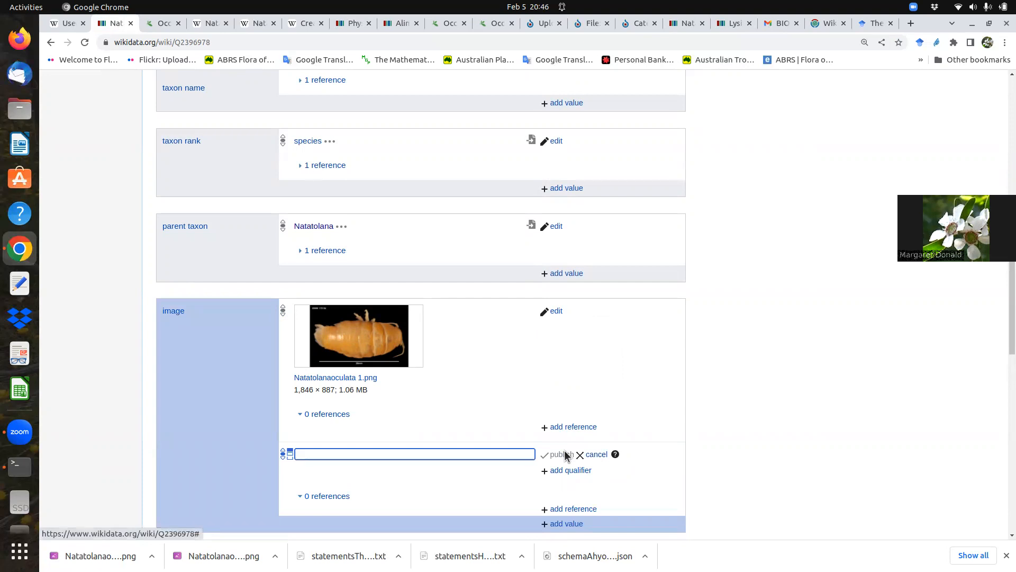
{"action": "type", "text": "Natatolana"}
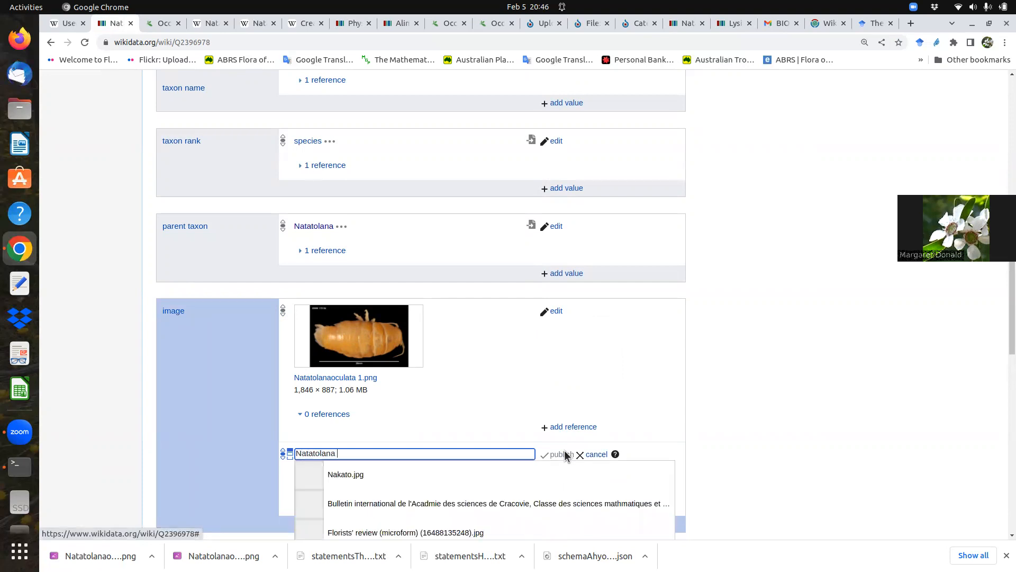
{"action": "type", "text": " ocula"}
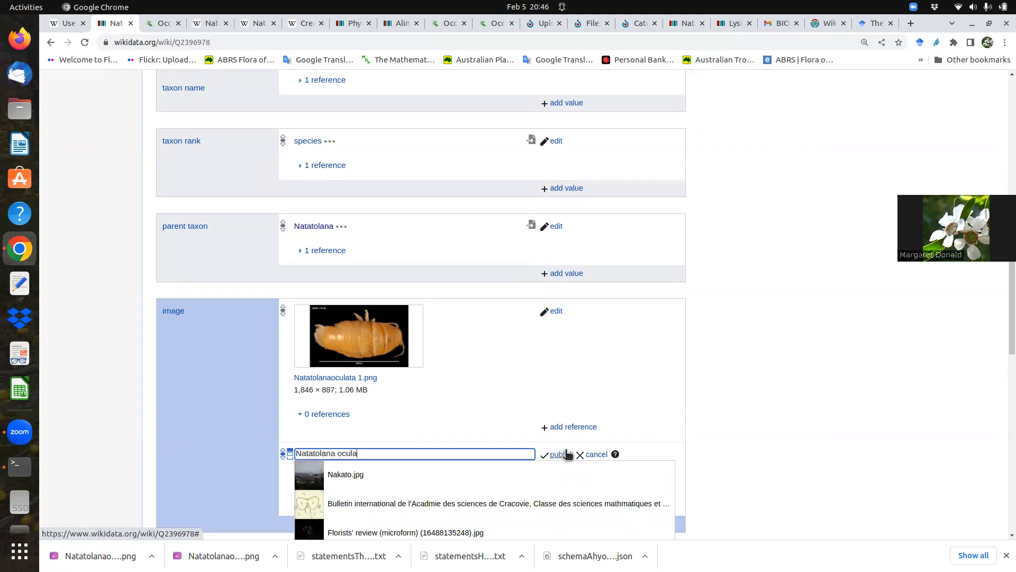
{"action": "type", "text": "ta"}
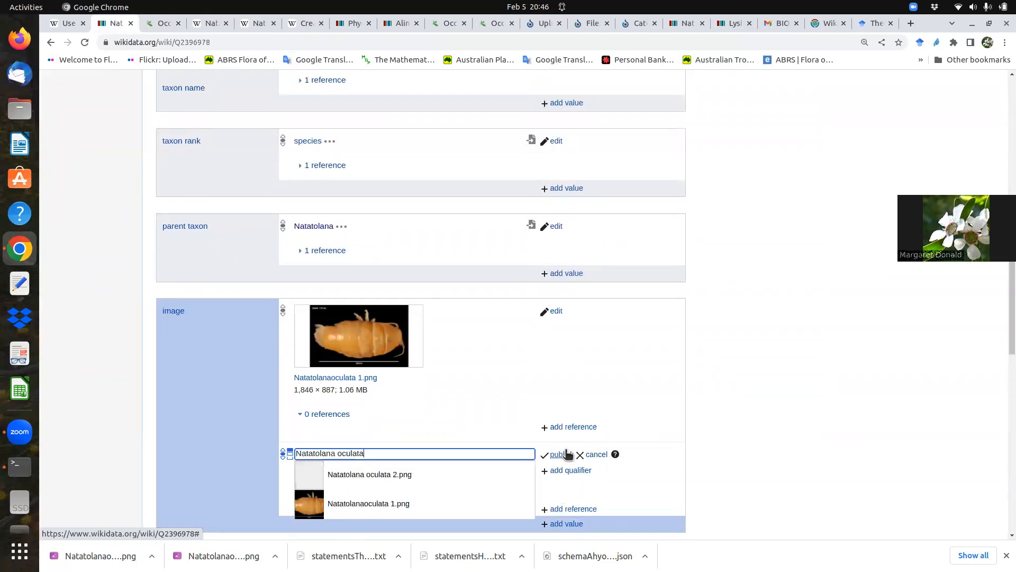
{"action": "left_click", "coordinate": [386, 478]}
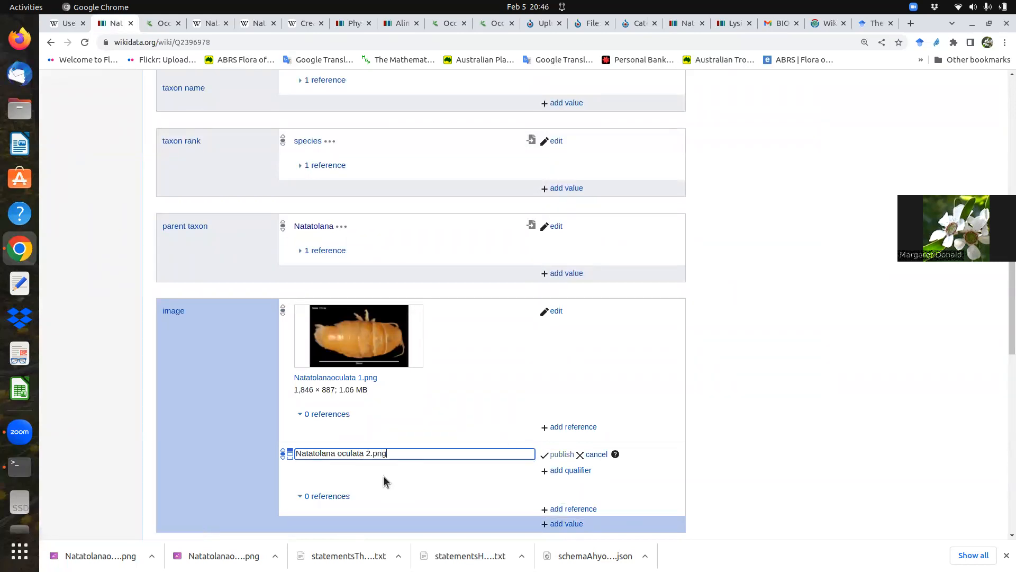
{"action": "left_click", "coordinate": [562, 455]}
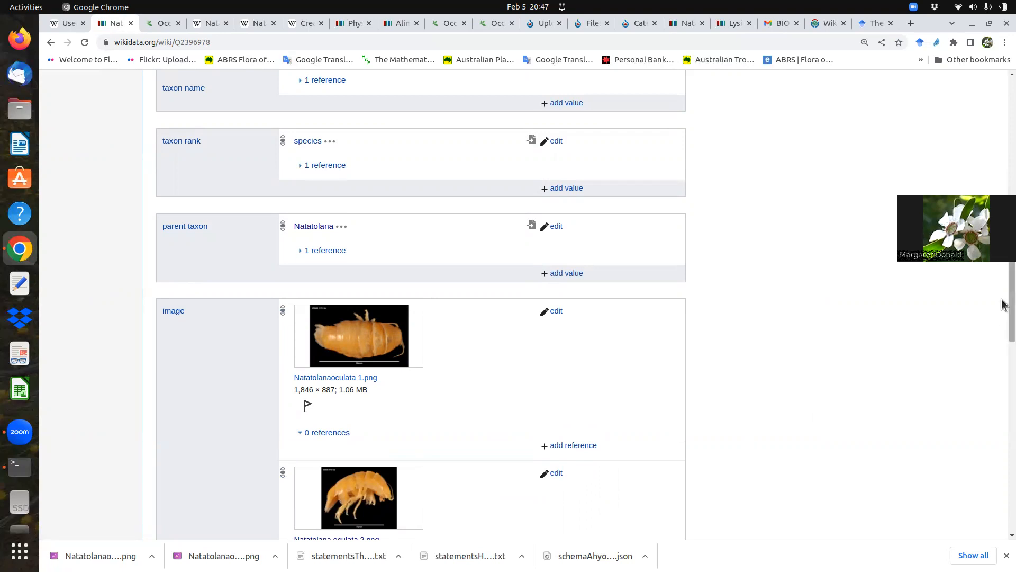
Try to add and publish a commons sitelink to Category:Natatolana oculata under the Wikidata item's Multilingual sites.
{"action": "left_click_drag", "start_coordinate": [1002, 306], "coordinate": [1002, 179]}
{"action": "scroll", "coordinate": [882, 375], "scroll_direction": "up", "scroll_amount": 3}
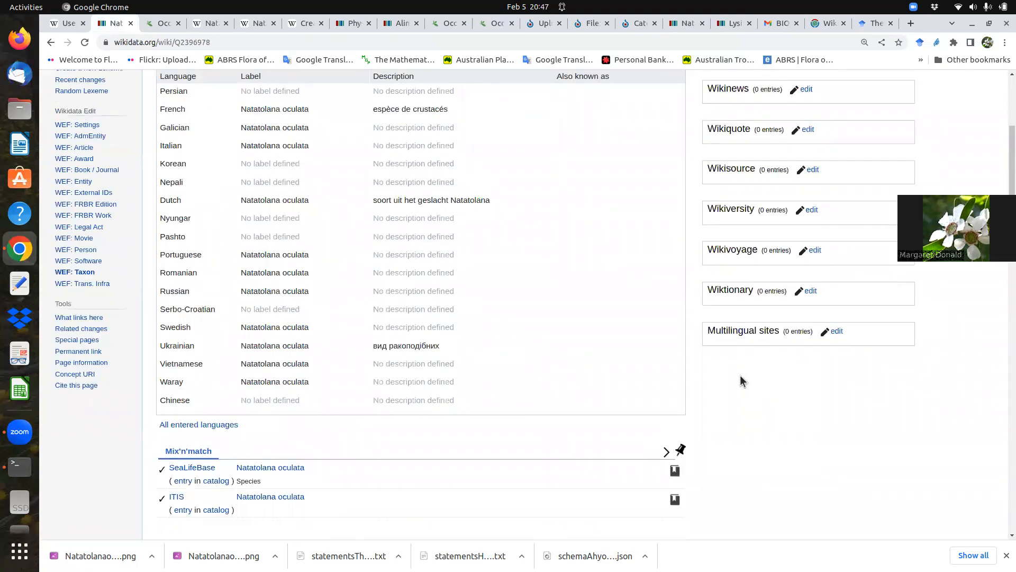
{"action": "left_click", "coordinate": [836, 332]}
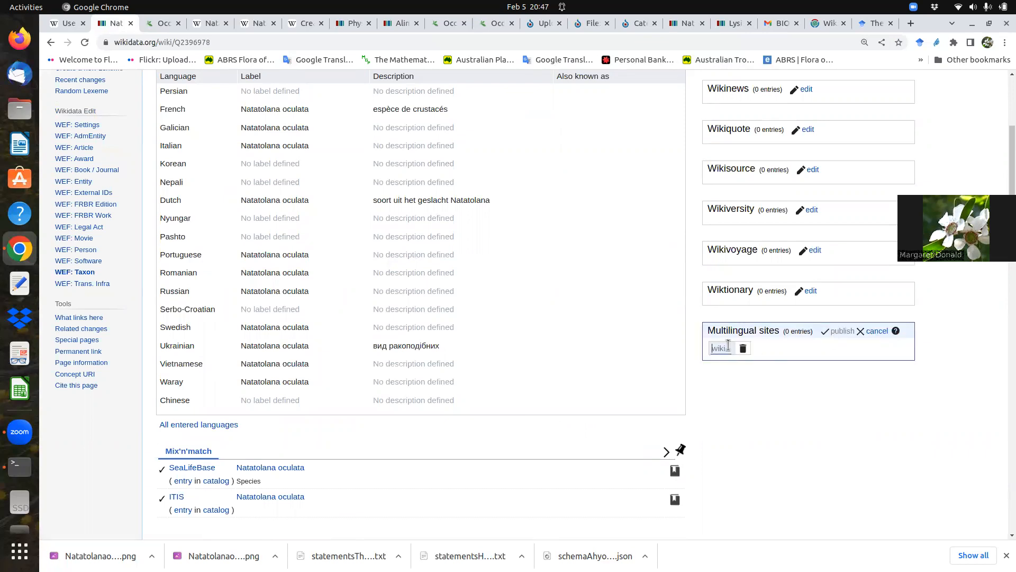
{"action": "type", "text": "commons"}
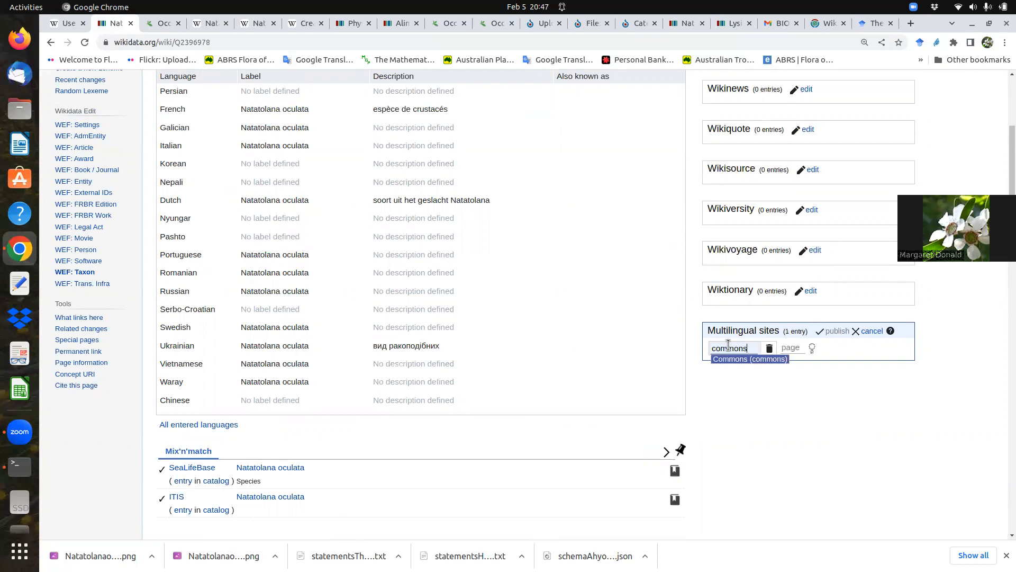
{"action": "left_click", "coordinate": [789, 348]}
{"action": "type", "text": "Catego"}
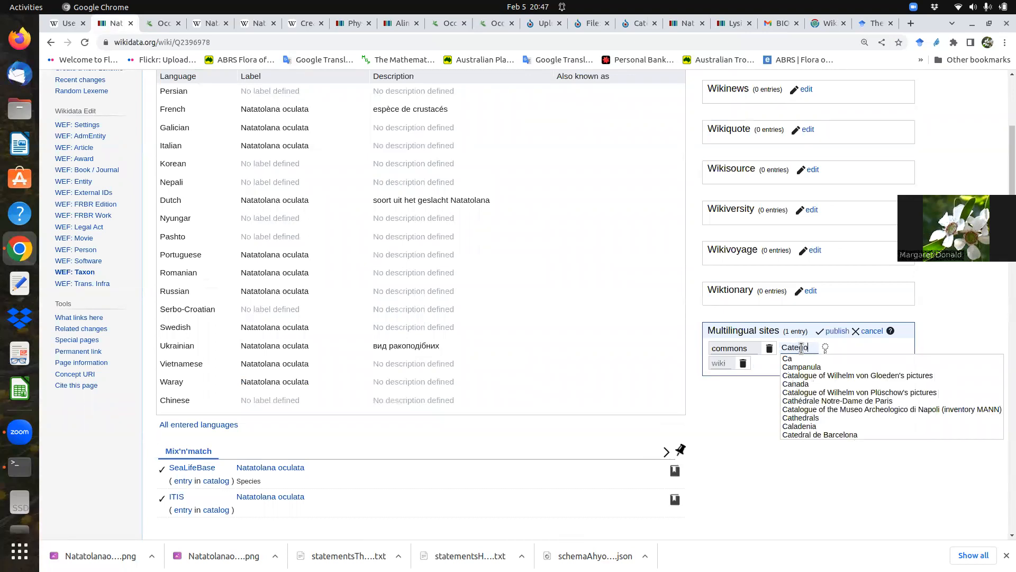
{"action": "type", "text": "ry:"}
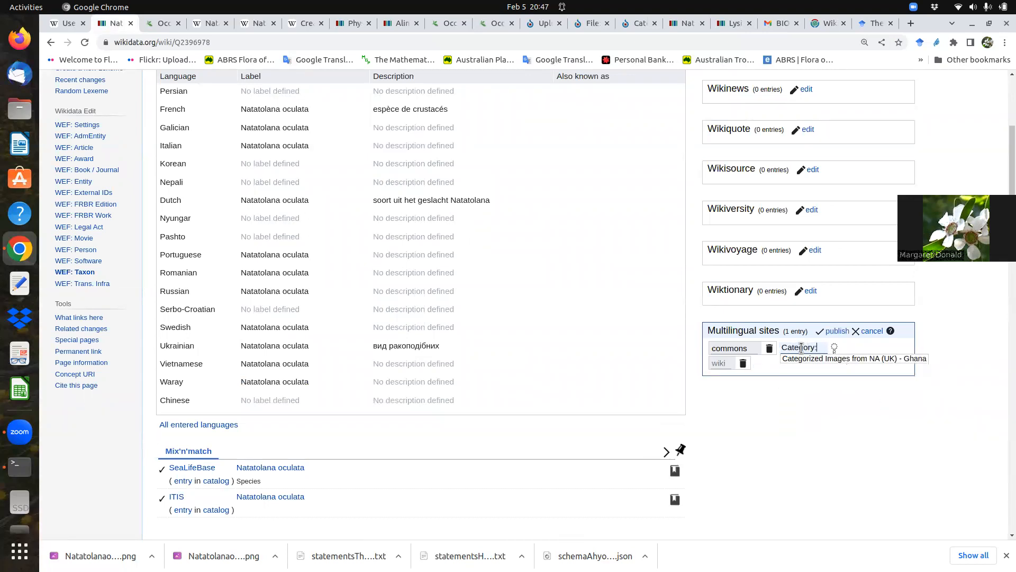
{"action": "type", "text": "Na"}
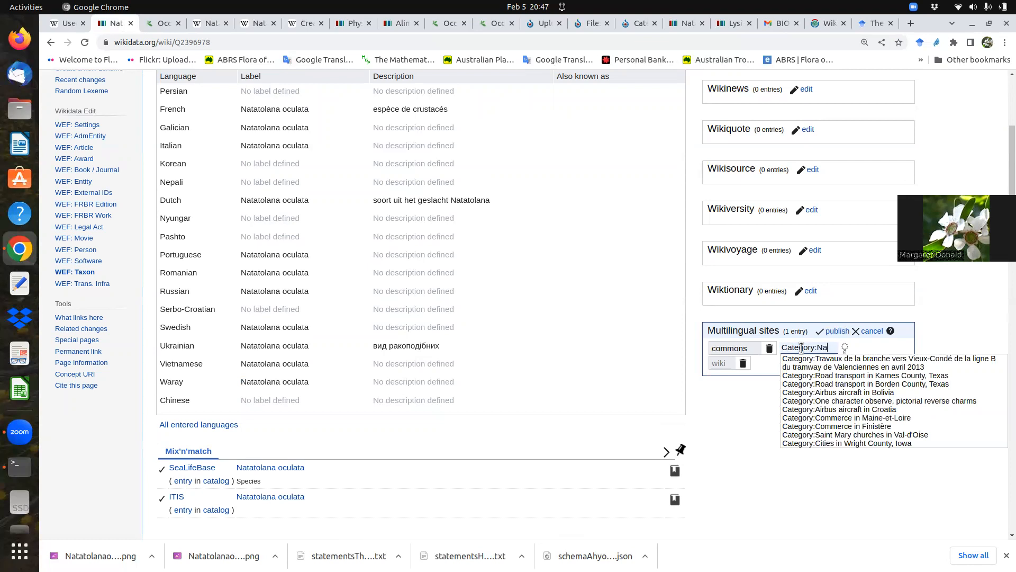
{"action": "type", "text": "tat"}
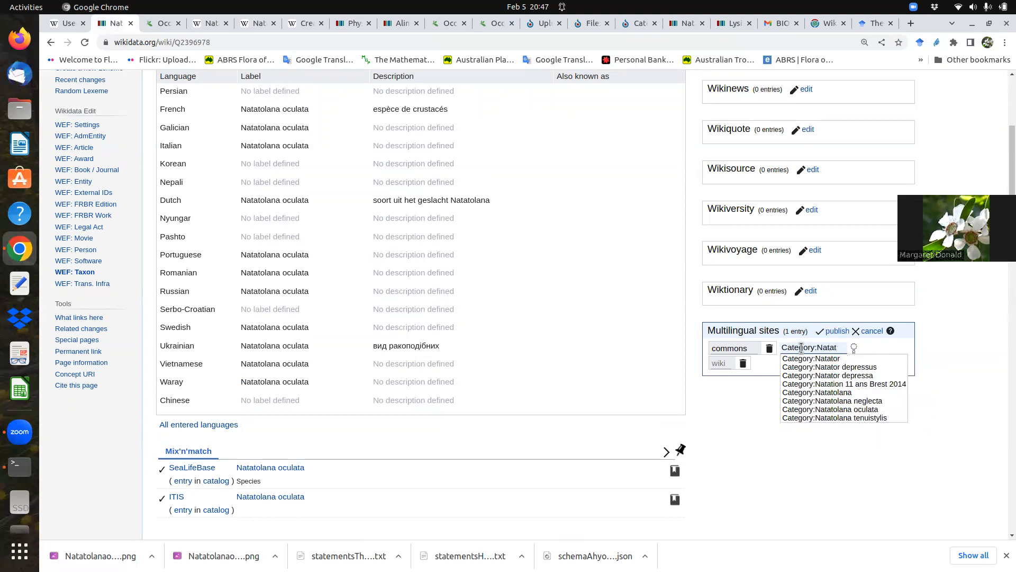
{"action": "type", "text": "olana "}
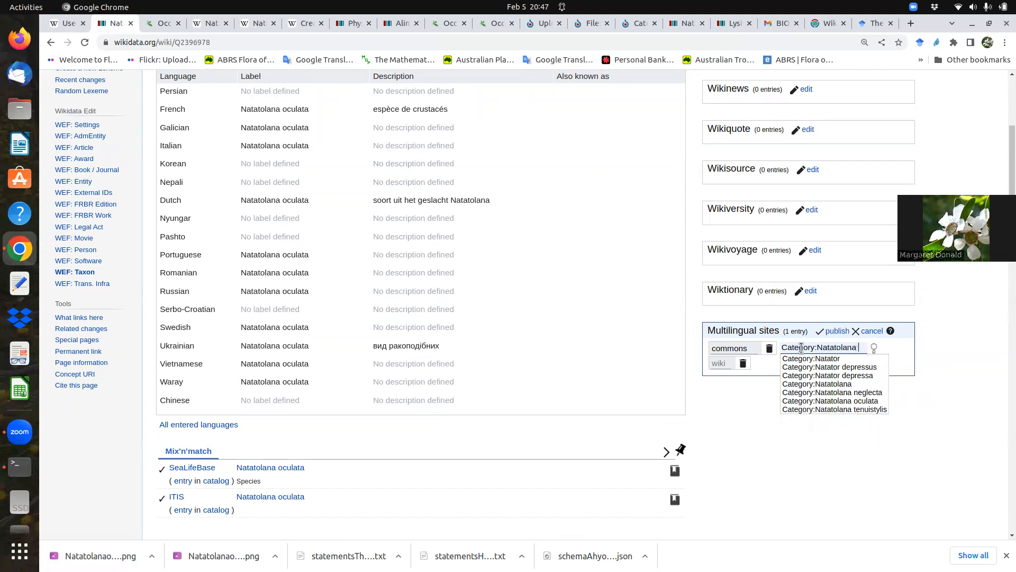
{"action": "type", "text": "ocu"}
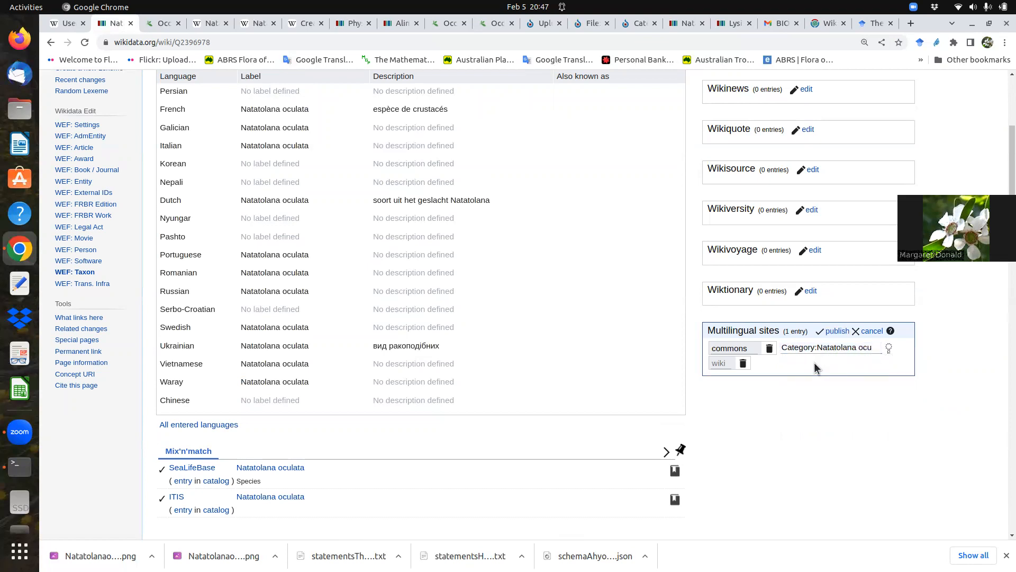
{"action": "left_click", "coordinate": [861, 347]}
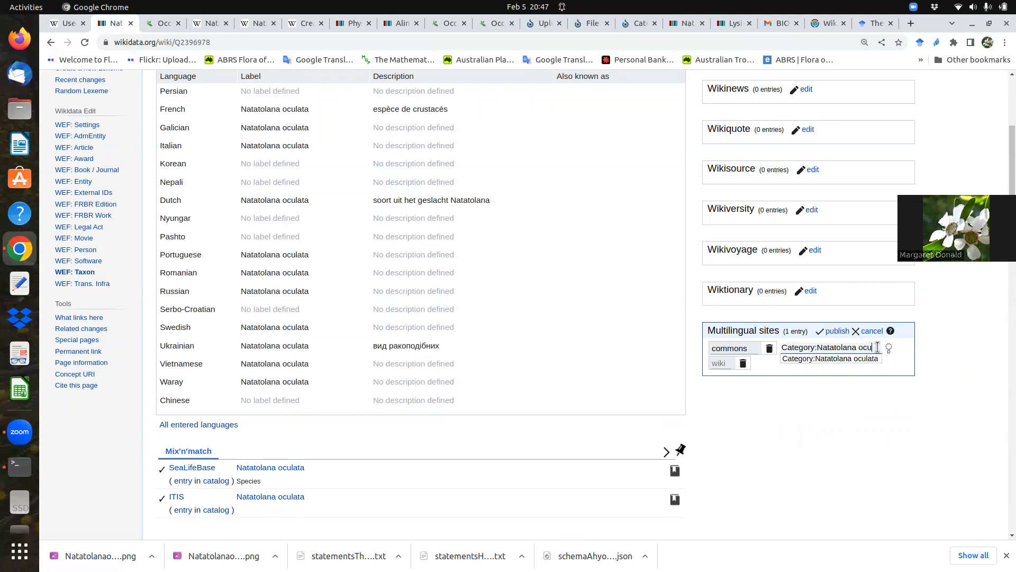
{"action": "left_click", "coordinate": [869, 360]}
{"action": "left_click", "coordinate": [837, 331]}
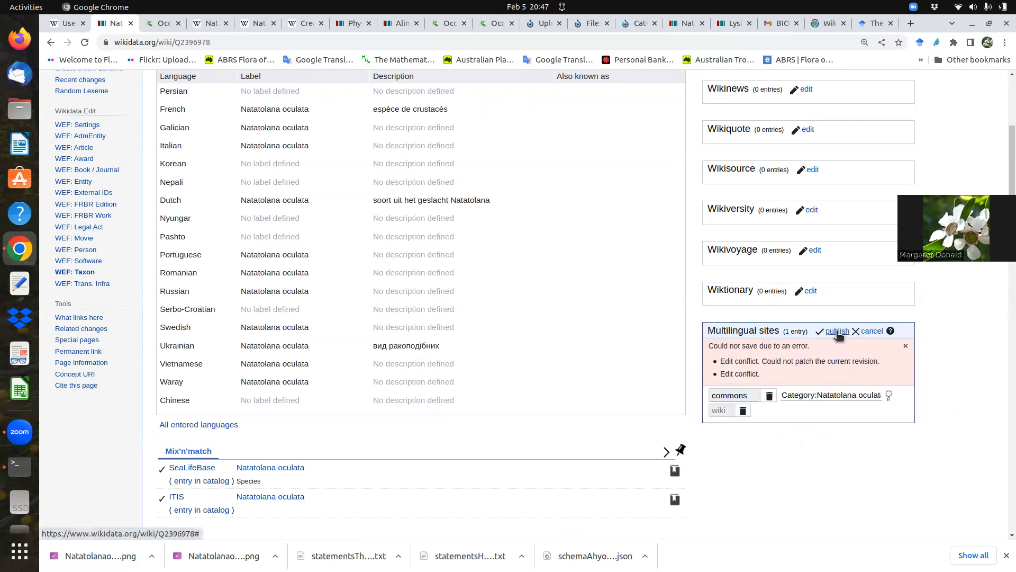
{"action": "left_click", "coordinate": [837, 332]}
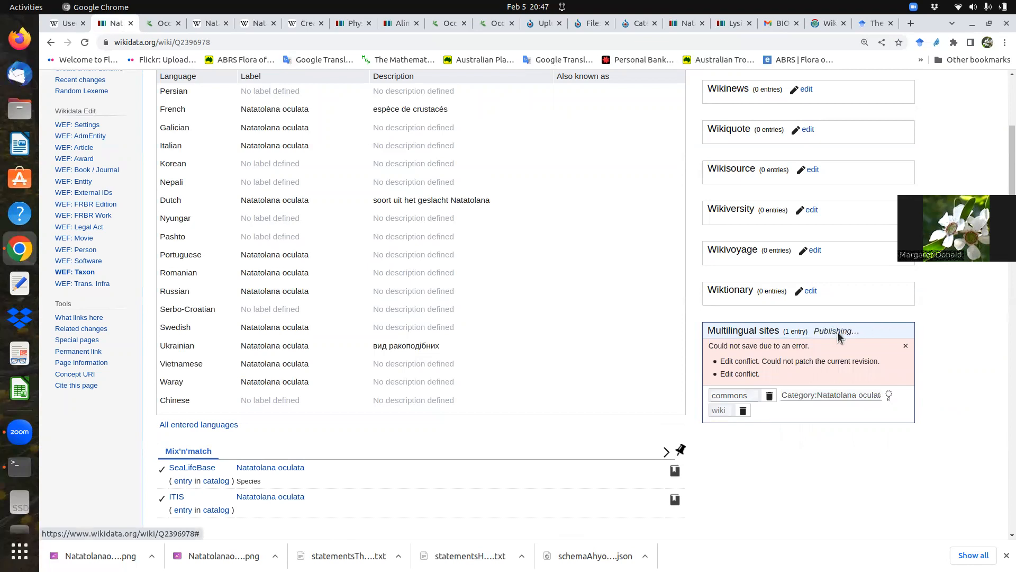
Reload the Wikidata item and copy the file name Natatolana oculata 2.png from its image statement.
{"action": "left_click", "coordinate": [86, 43]}
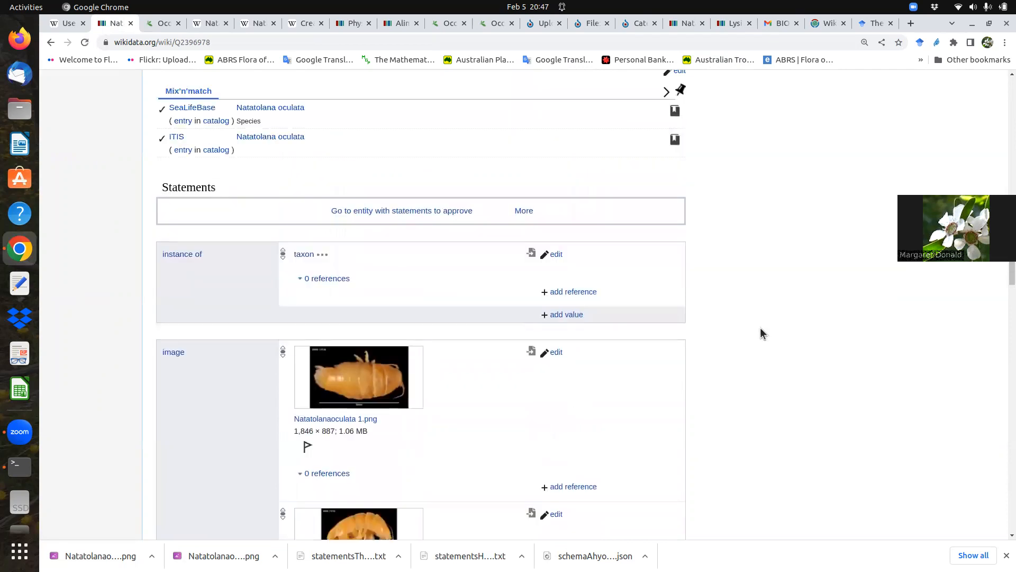
{"action": "scroll", "coordinate": [1001, 274], "scroll_direction": "down", "scroll_amount": 5}
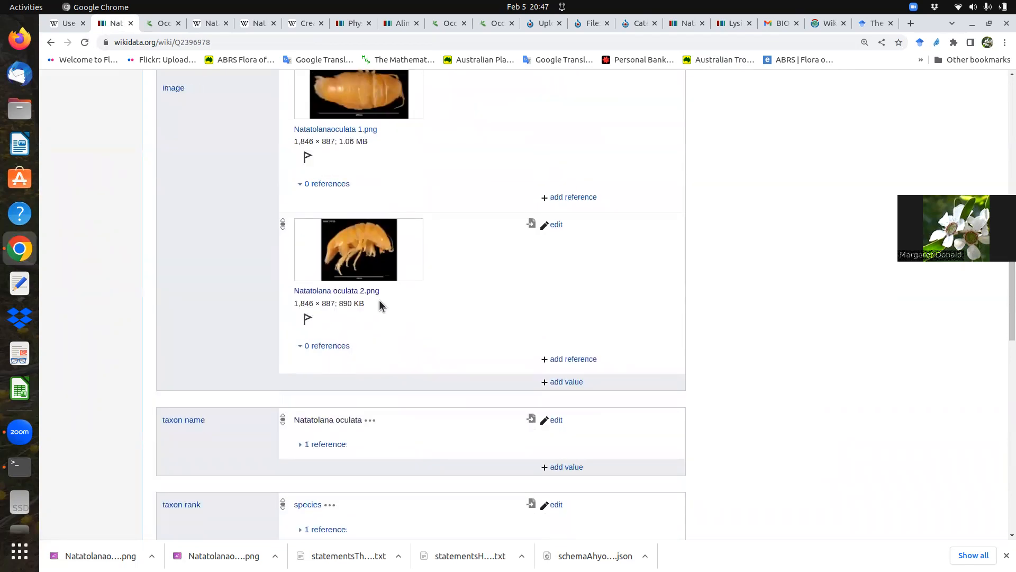
{"action": "left_click_drag", "start_coordinate": [380, 291], "coordinate": [295, 291]}
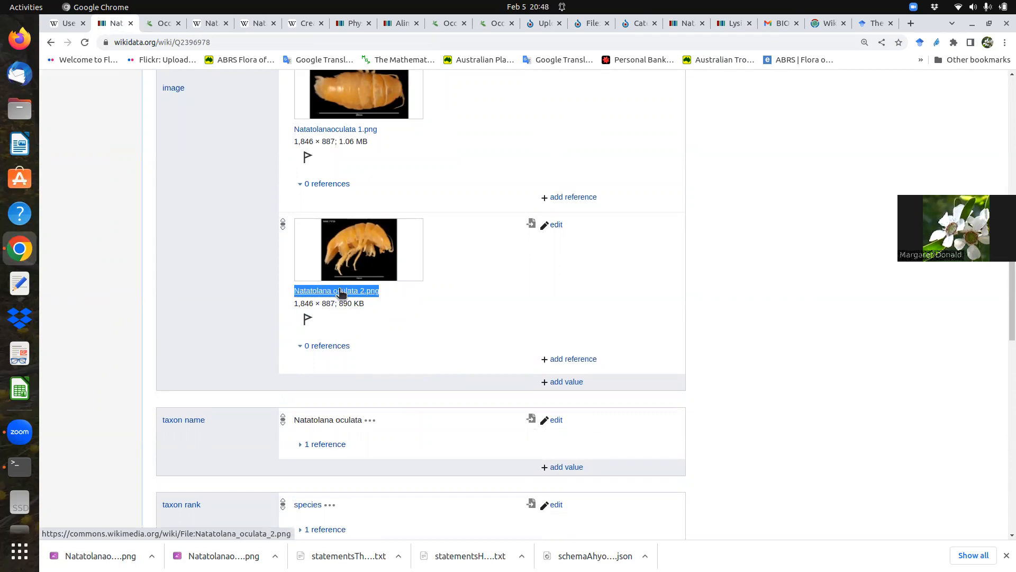
Open the item's ceb, nl, sv, vi and war Wikipedia articles in new tabs and check the Cebuano article's infobox.
{"action": "left_click", "coordinate": [1004, 127]}
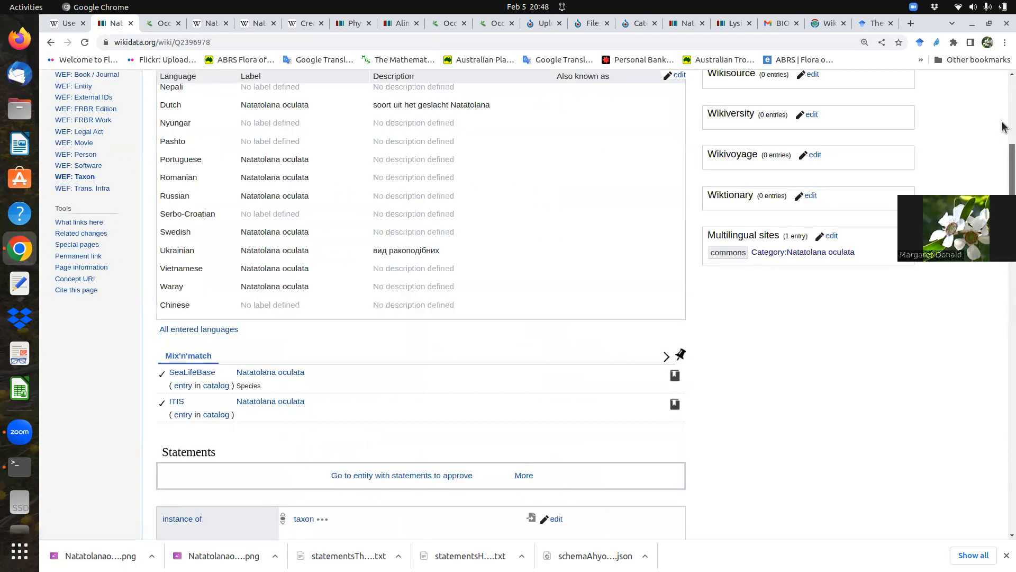
{"action": "left_click", "coordinate": [1004, 127]}
{"action": "middle_click", "coordinate": [754, 205]}
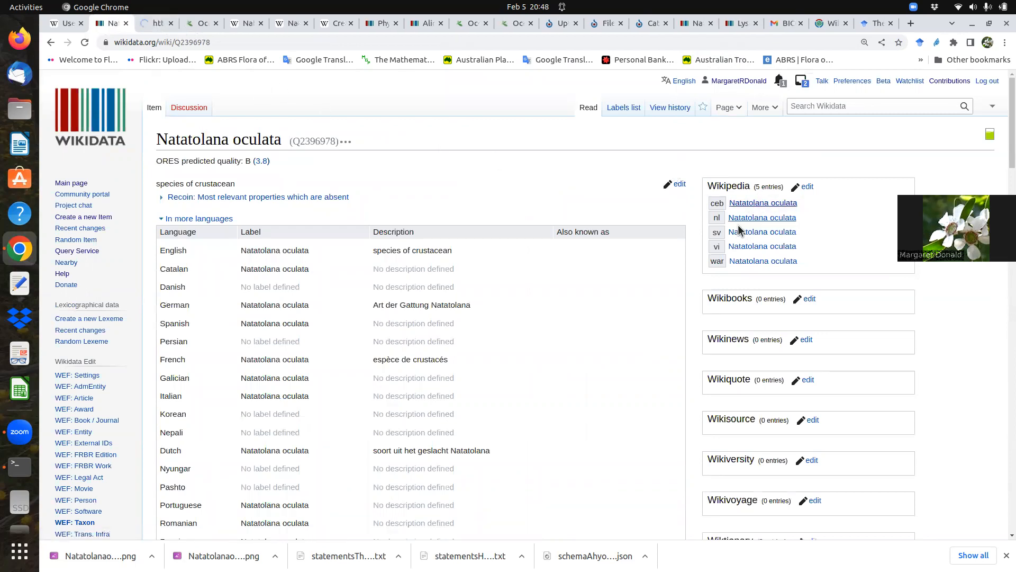
{"action": "middle_click", "coordinate": [752, 232]}
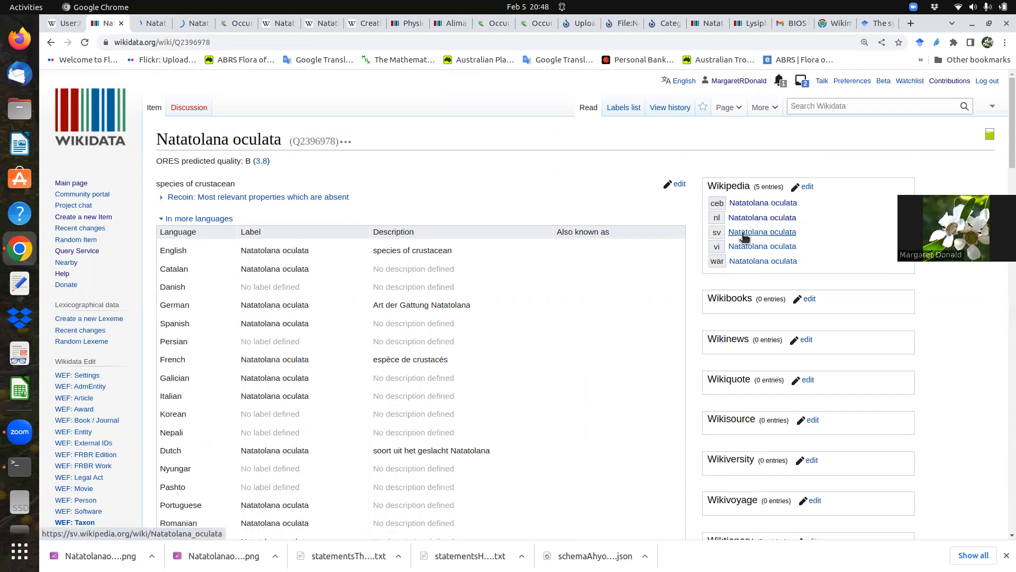
{"action": "middle_click", "coordinate": [752, 247]}
{"action": "middle_click", "coordinate": [759, 263]}
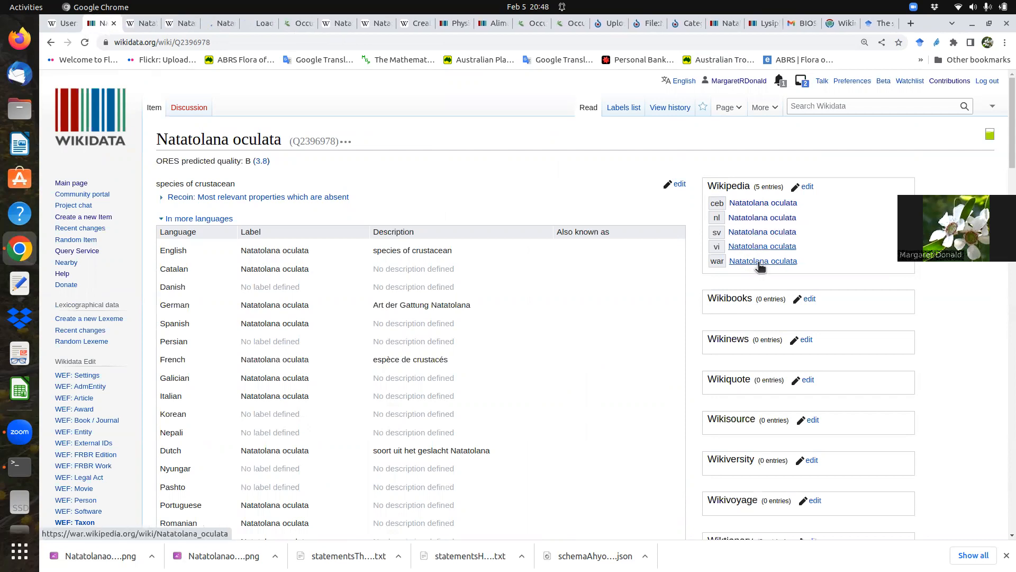
{"action": "middle_click", "coordinate": [760, 263]}
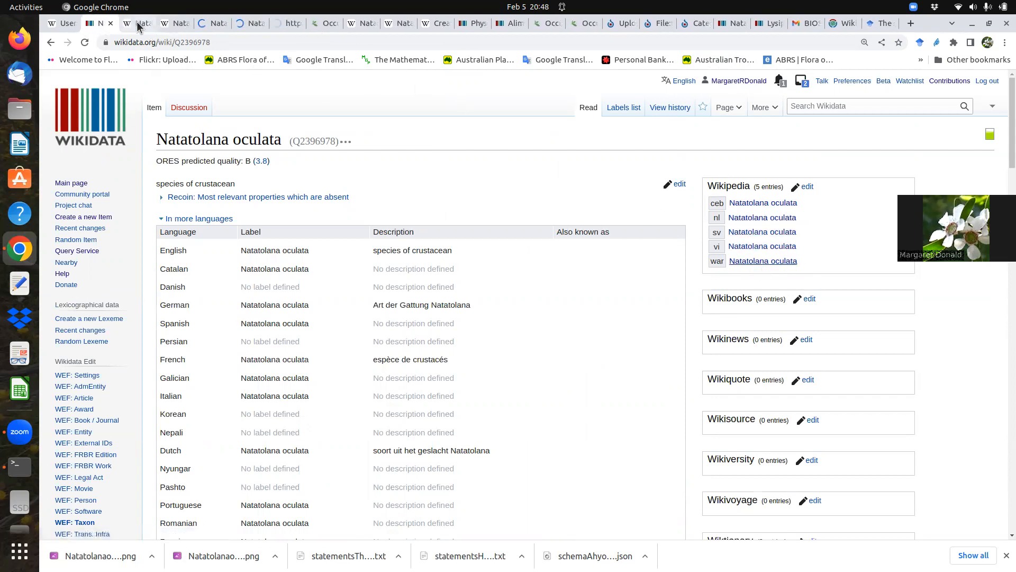
{"action": "left_click", "coordinate": [139, 24]}
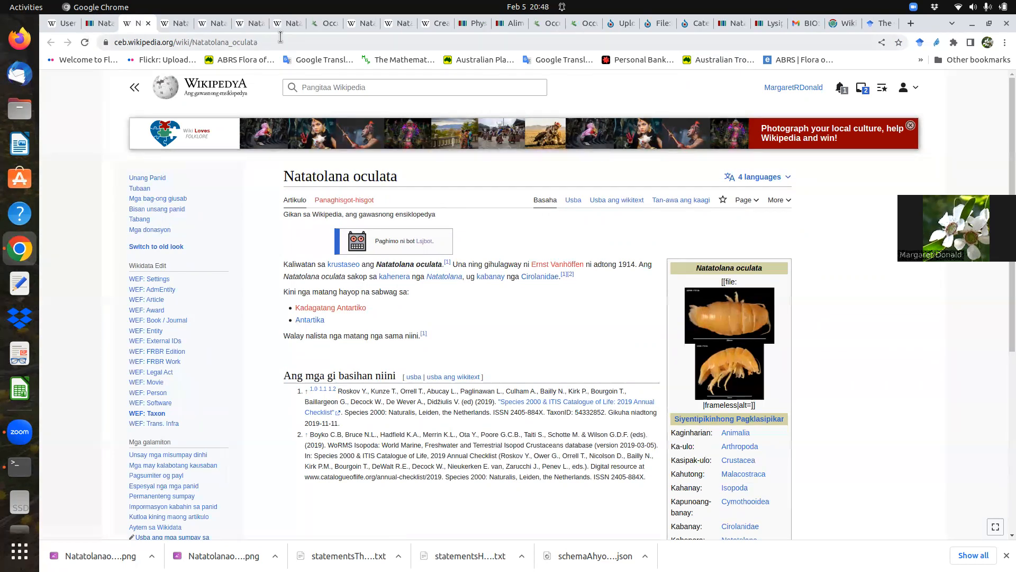
Open the Dutch Wikipedia article's source for editing and set the Taxobox afbeelding parameter to Natatolana oculata 2.png.
{"action": "left_click", "coordinate": [161, 25]}
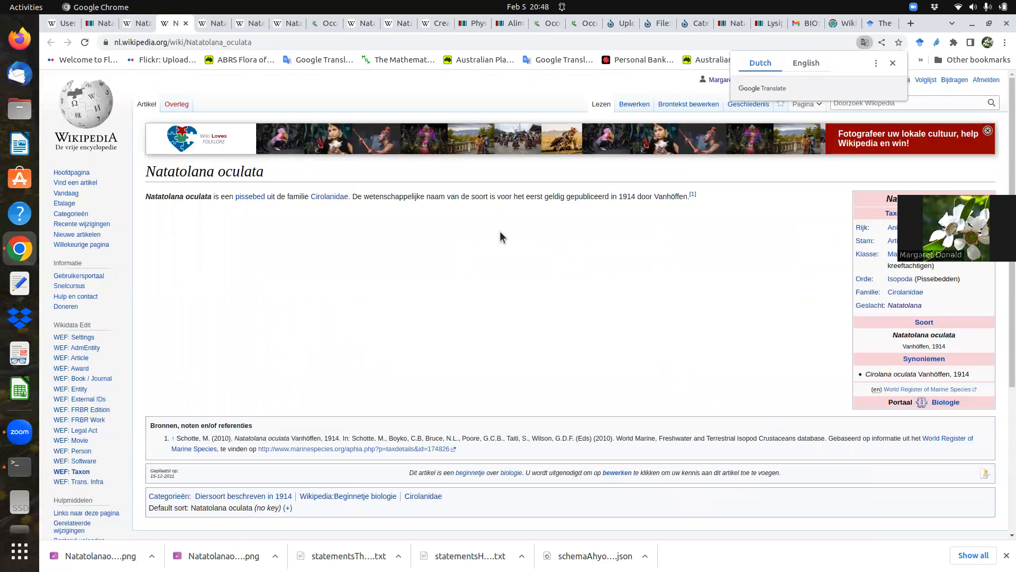
{"action": "left_click", "coordinate": [680, 105]}
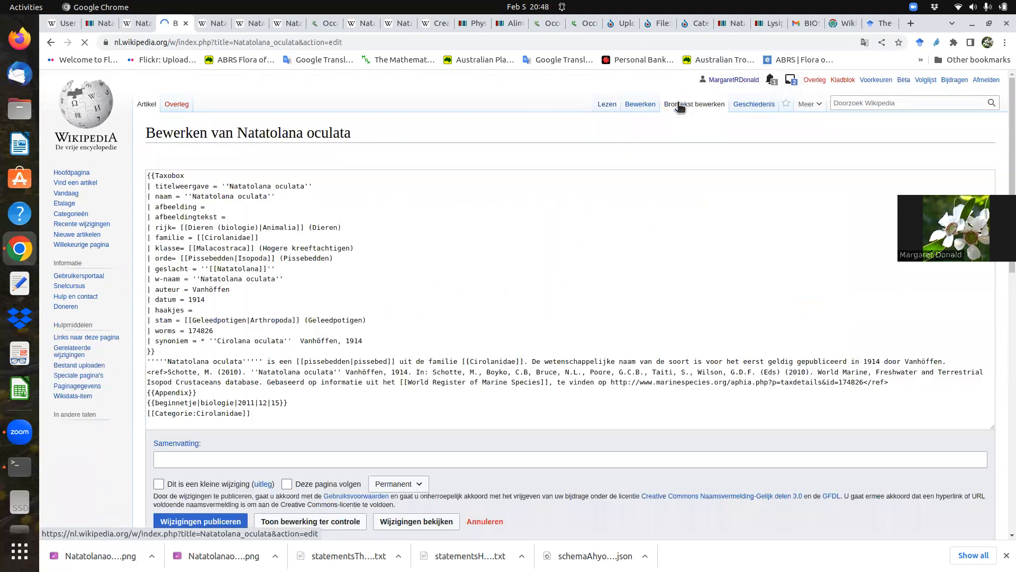
{"action": "left_click", "coordinate": [238, 216]}
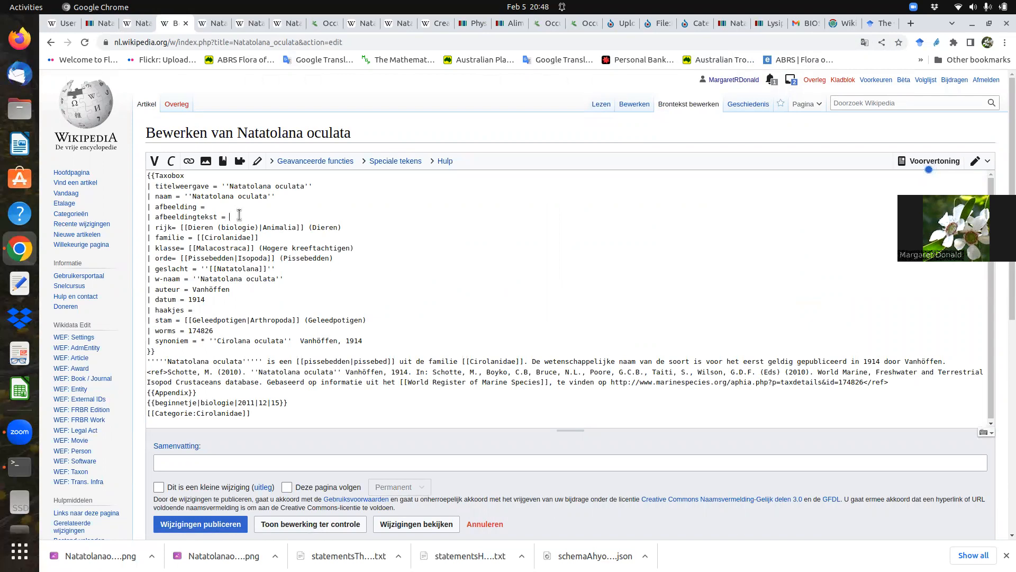
{"action": "left_click", "coordinate": [215, 206]}
{"action": "type", "text": "Natatolana oculata 2.png"}
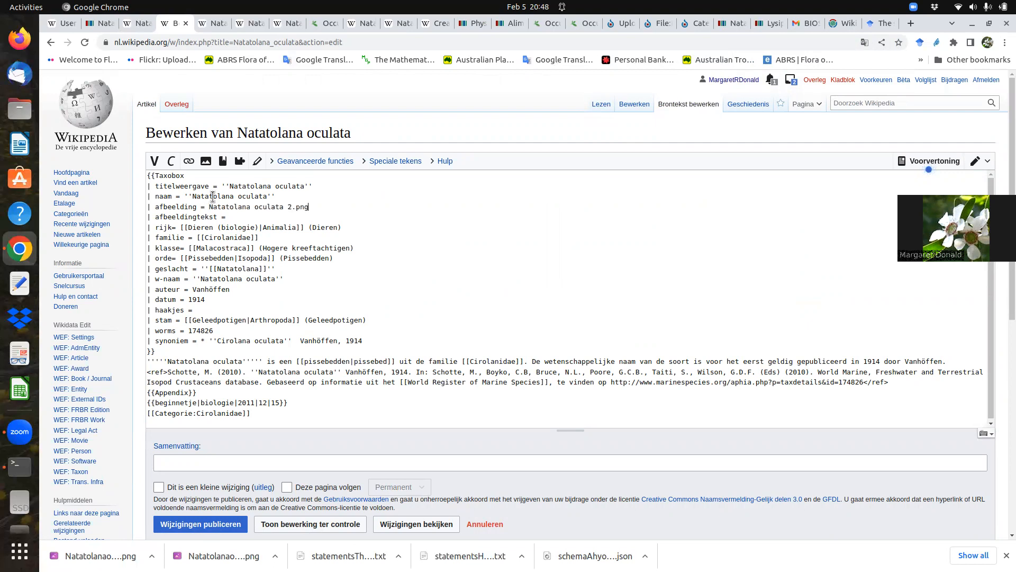
Enter the edit summary "added image", preview the Dutch article and publish the changes.
{"action": "left_click", "coordinate": [171, 463]}
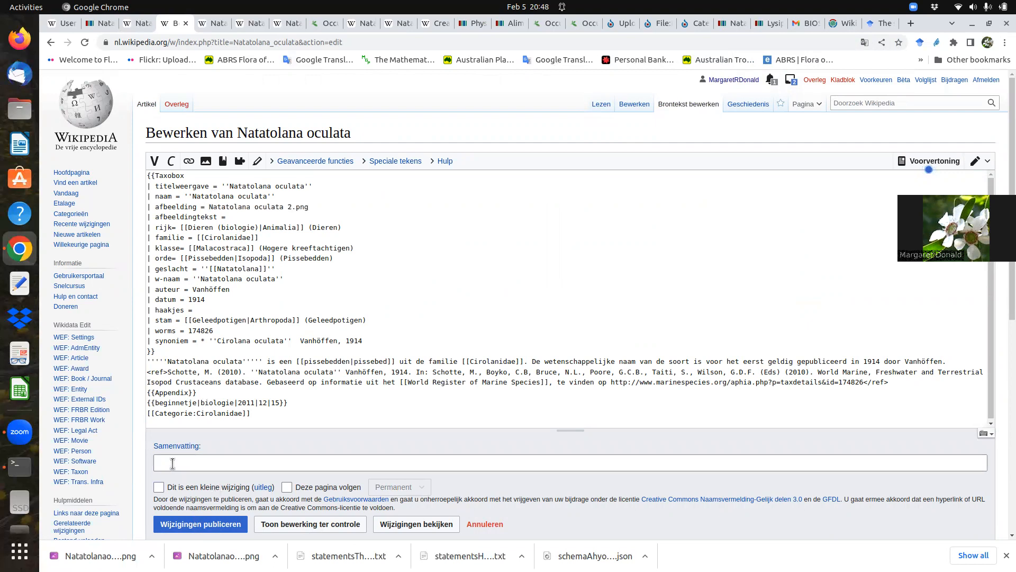
{"action": "type", "text": "ad"}
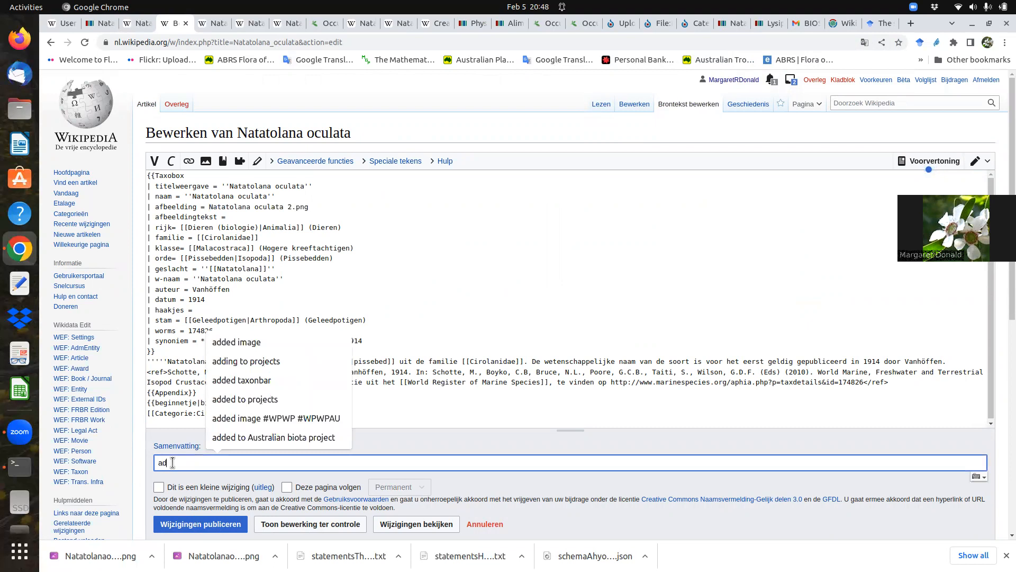
{"action": "type", "text": "ded image"}
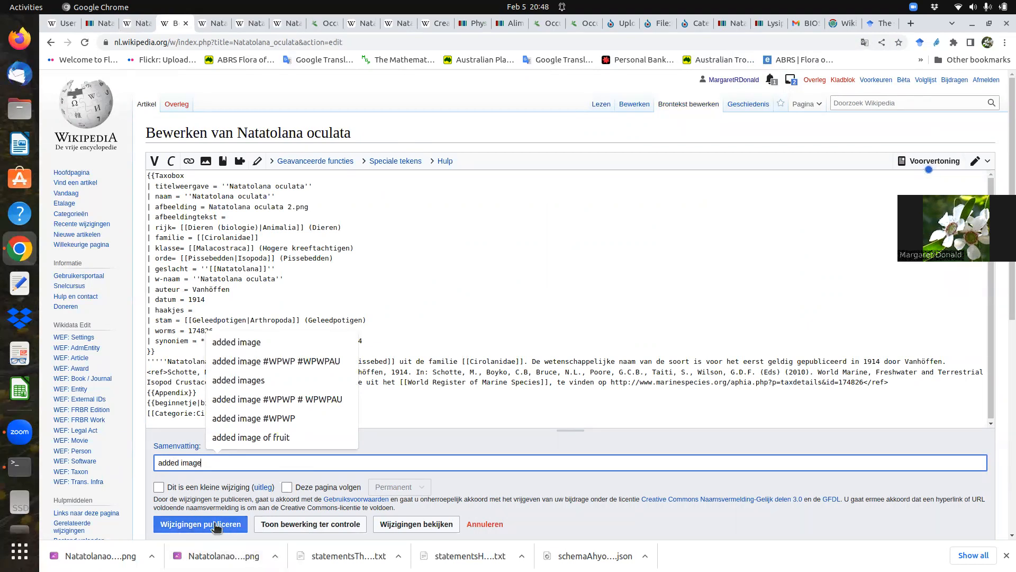
{"action": "left_click", "coordinate": [316, 524]}
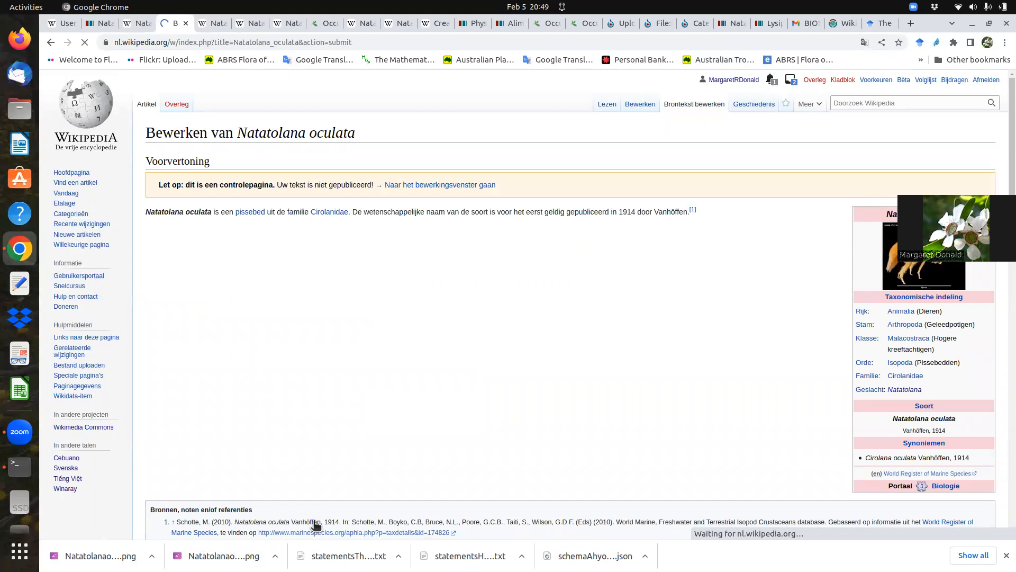
{"action": "scroll", "coordinate": [220, 412], "scroll_direction": "down", "scroll_amount": 15}
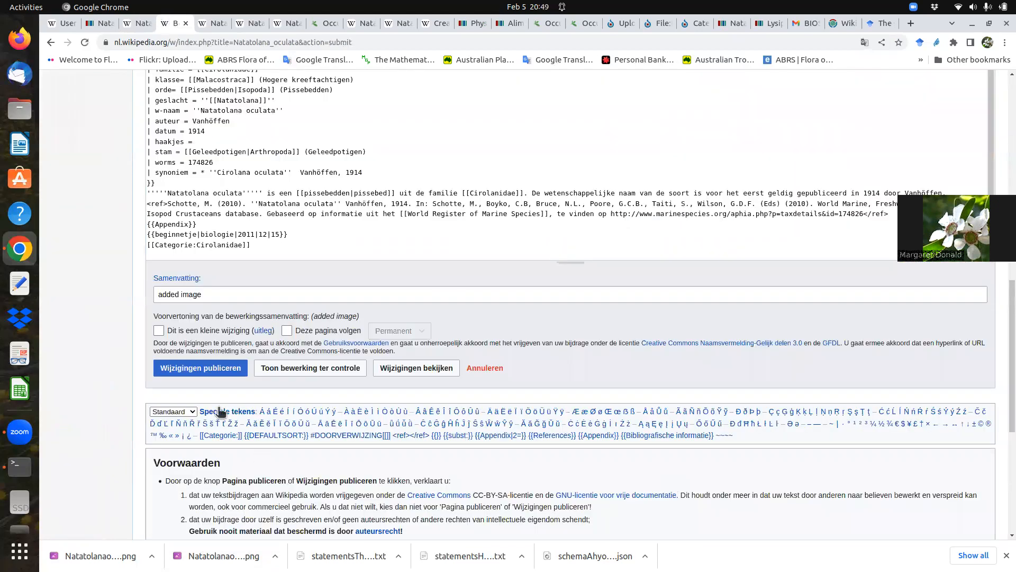
{"action": "left_click", "coordinate": [189, 366]}
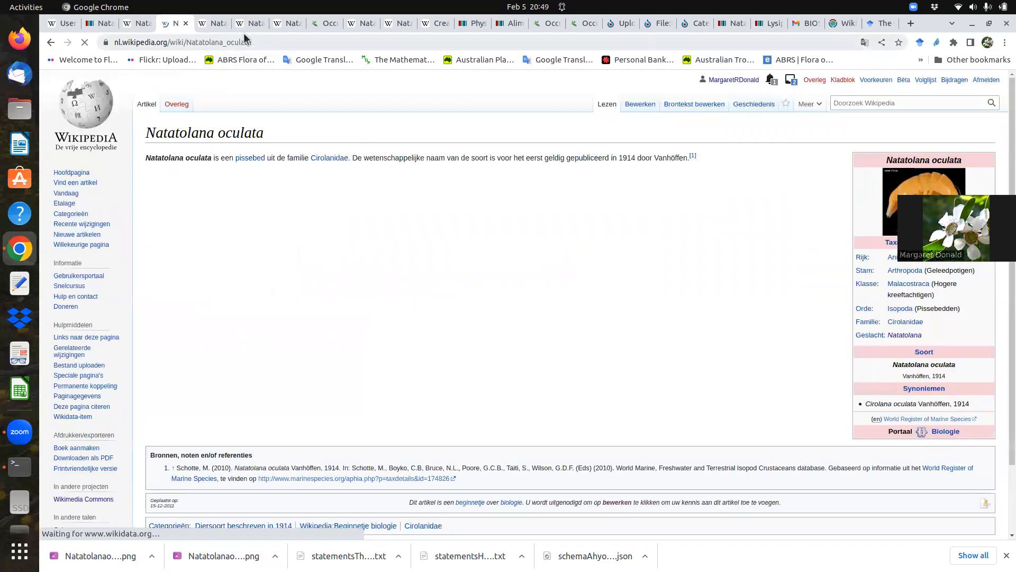
Open the Vietnamese Wikipedia article's source for editing and set the taxobox image parameter to Natatolana oculata 2.png.
{"action": "left_click", "coordinate": [250, 24]}
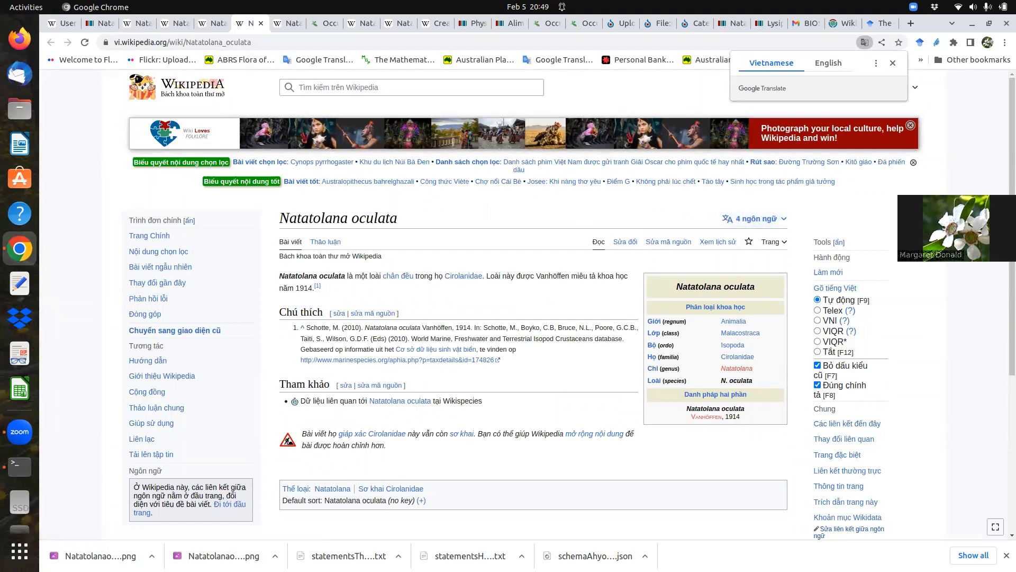
{"action": "left_click", "coordinate": [1011, 191]}
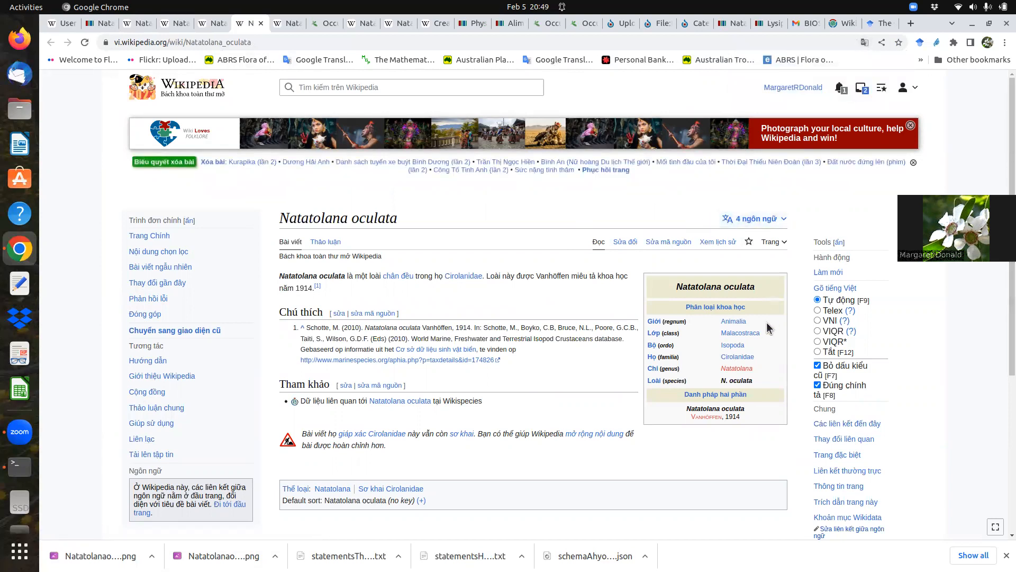
{"action": "left_click", "coordinate": [667, 242]}
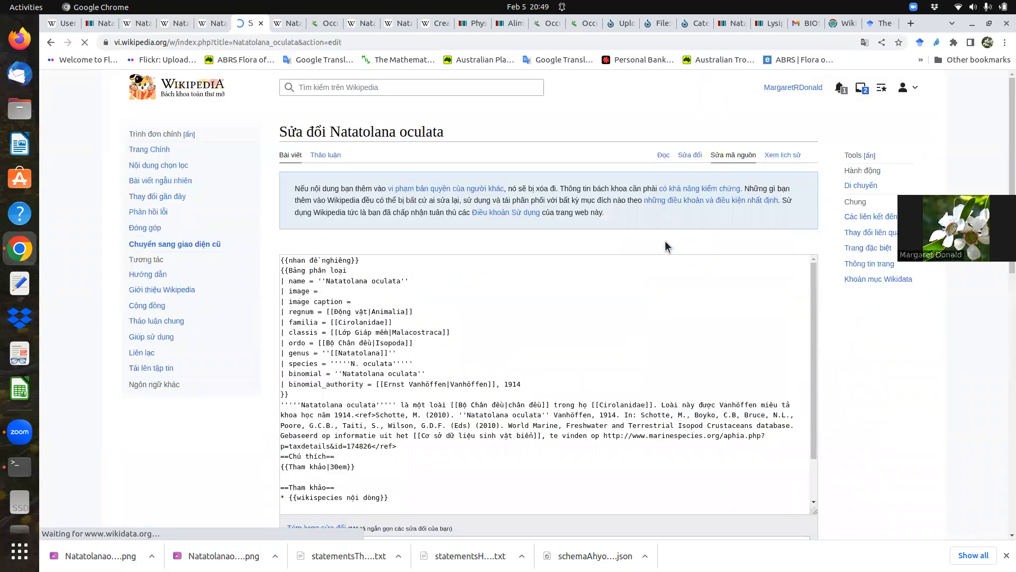
{"action": "left_click", "coordinate": [330, 291]}
{"action": "type", "text": "Natatolana oculata 2.png"}
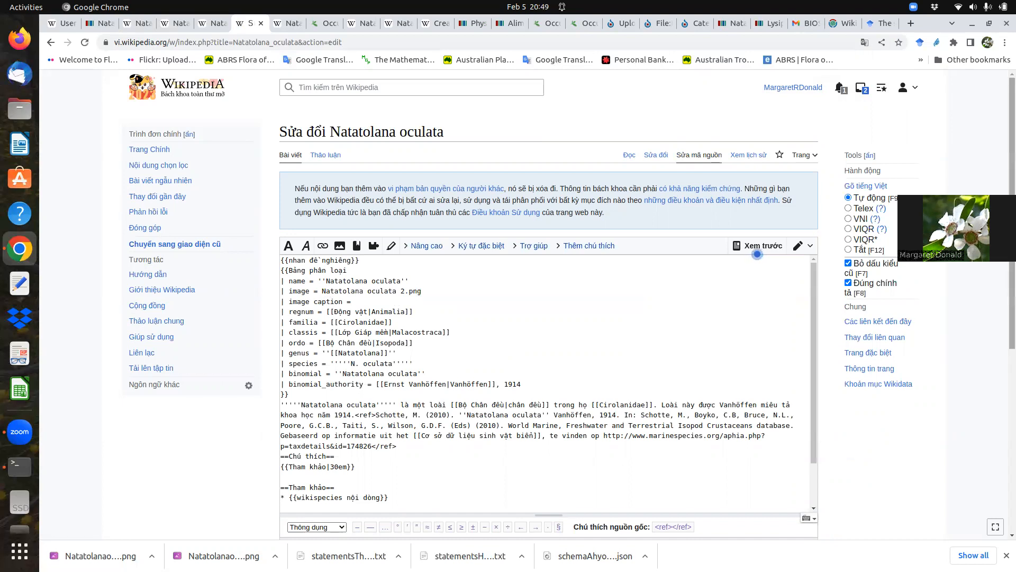
Enter the edit summary "added image" and publish the changes to the Vietnamese article.
{"action": "scroll", "coordinate": [358, 336], "scroll_direction": "down", "scroll_amount": 5}
{"action": "scroll", "coordinate": [357, 337], "scroll_direction": "down", "scroll_amount": 1}
{"action": "left_click", "coordinate": [315, 303]}
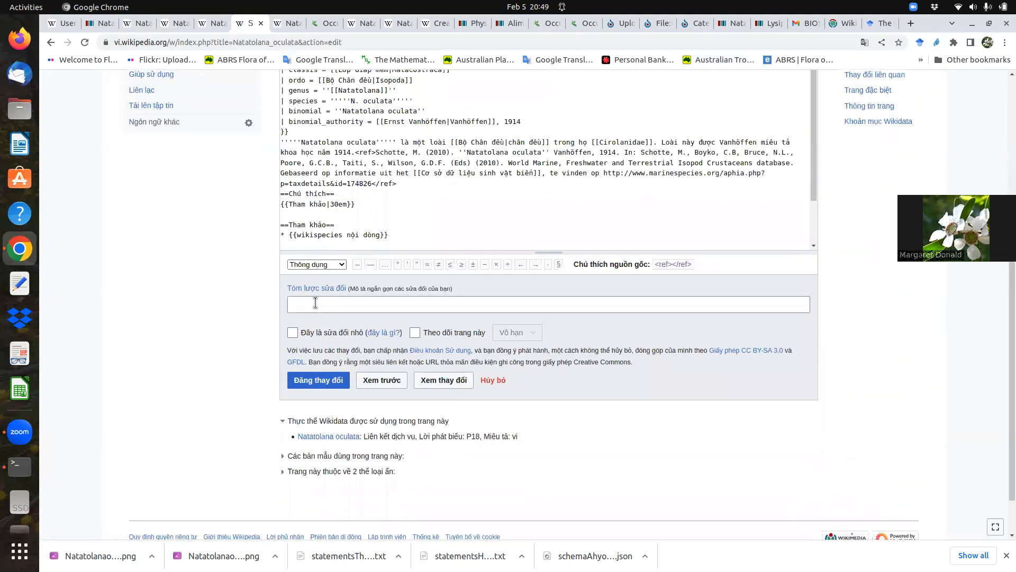
{"action": "type", "text": "added image"}
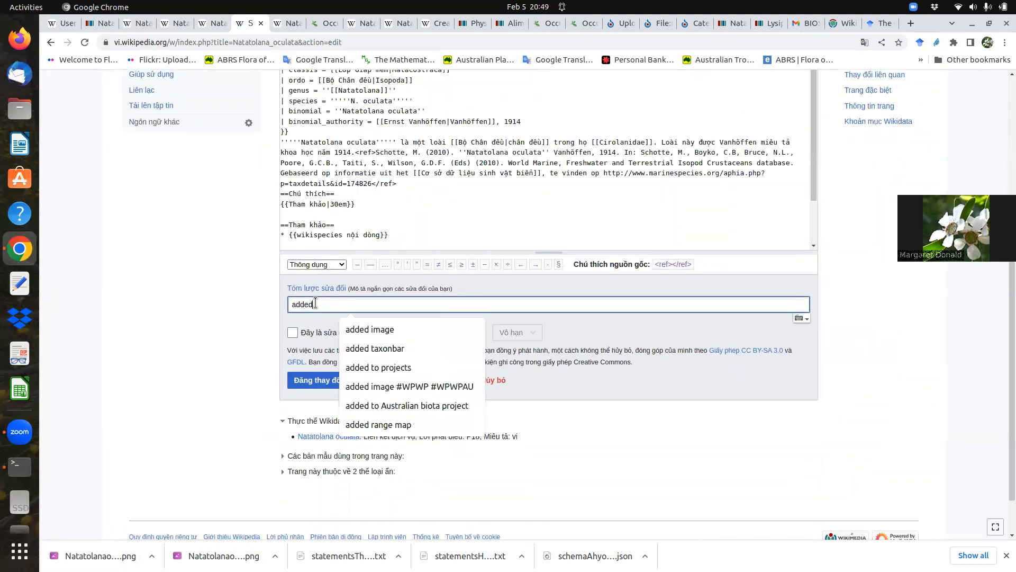
{"action": "left_click", "coordinate": [370, 332]}
{"action": "left_click", "coordinate": [334, 379]}
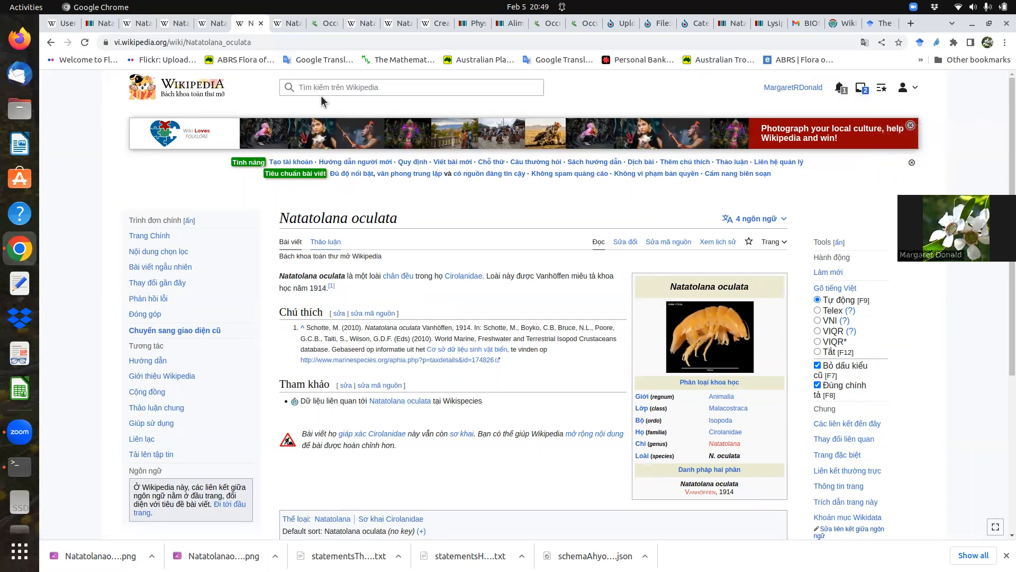
Open the Waray (war) Wikipedia article's source for editing and set the Taxobox image parameter to Natatolana oculata 2.png.
{"action": "left_click", "coordinate": [286, 24]}
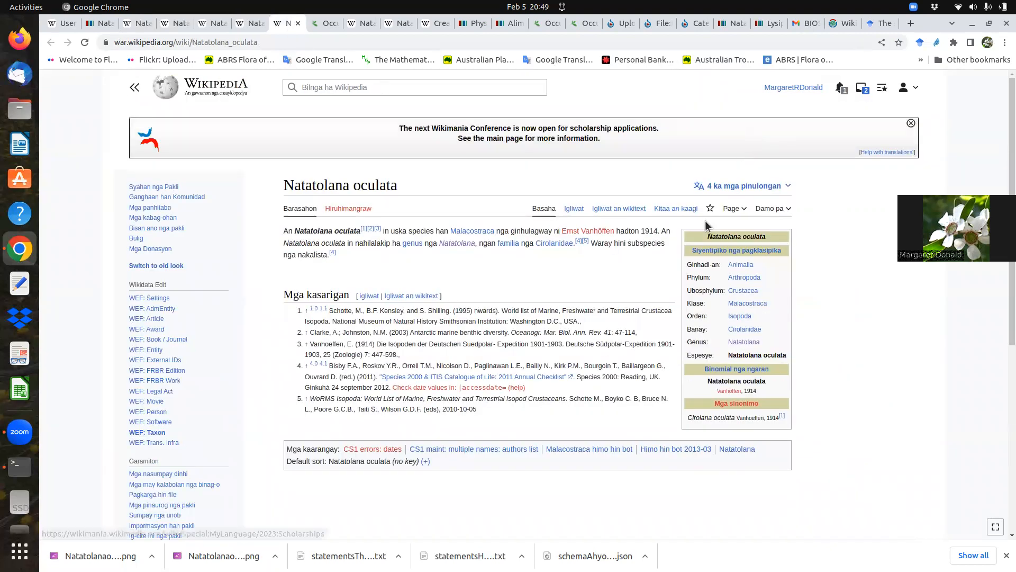
{"action": "left_click", "coordinate": [618, 210]}
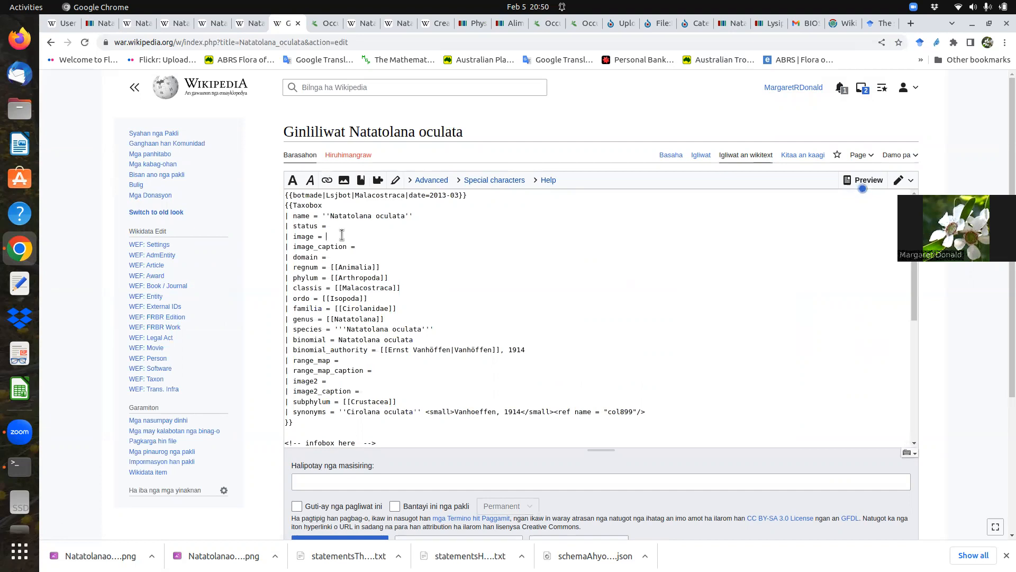
{"action": "type", "text": "Natatolana oculata 2.png"}
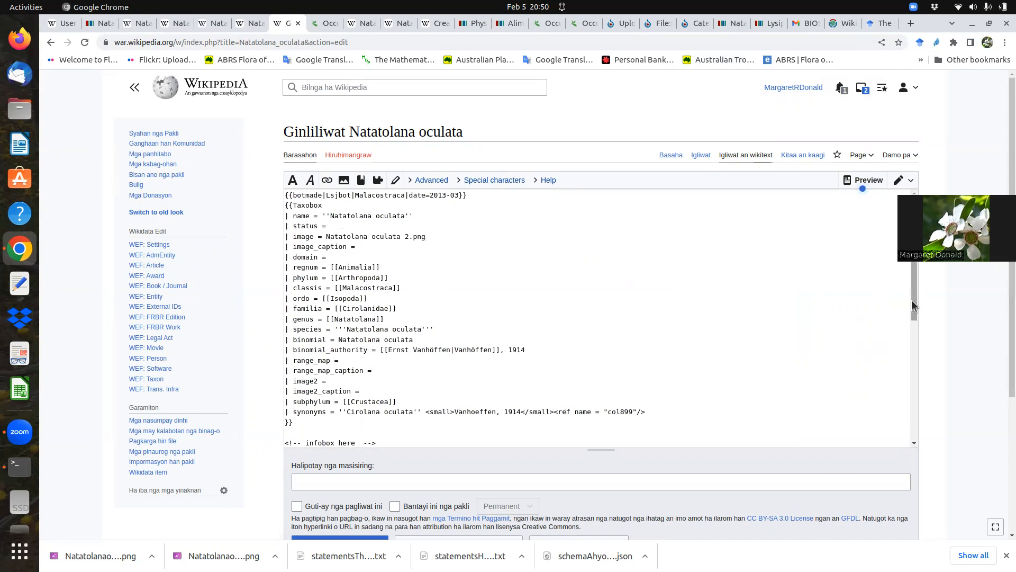
Enter the edit summary "added image", preview the Waray article and publish the changes.
{"action": "scroll", "coordinate": [908, 323], "scroll_direction": "down", "scroll_amount": 5}
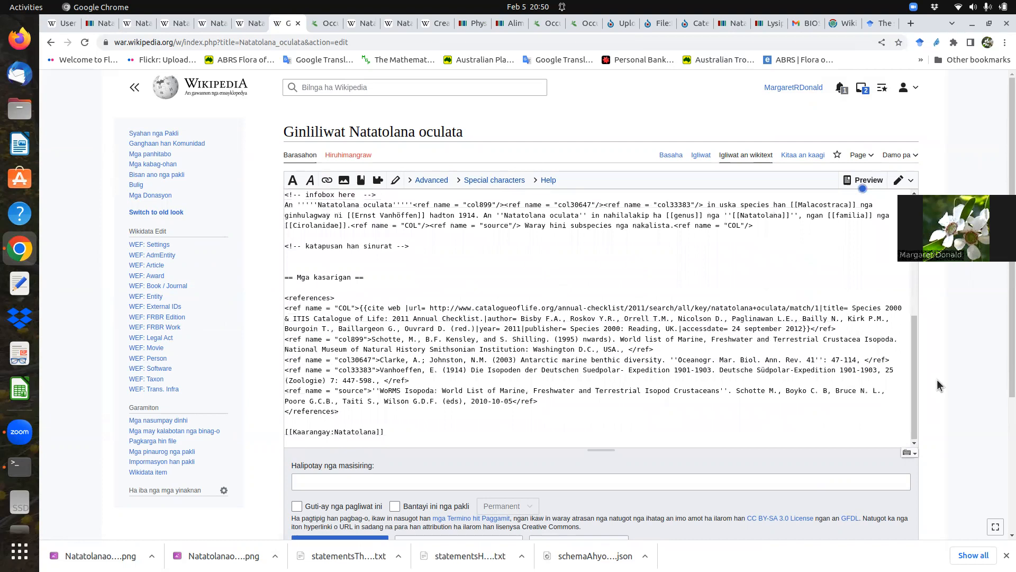
{"action": "left_click", "coordinate": [371, 480]}
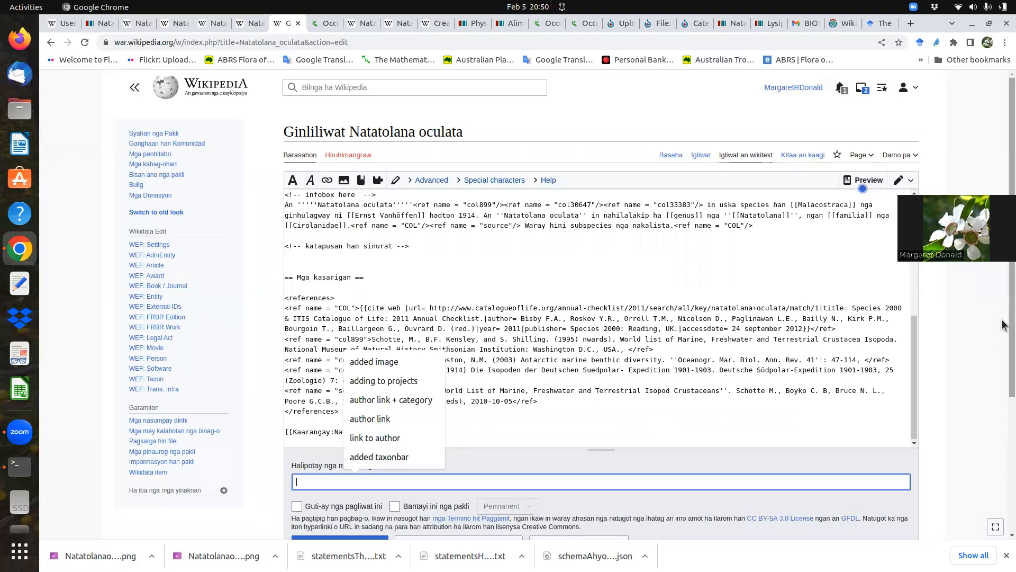
{"action": "scroll", "coordinate": [1003, 325], "scroll_direction": "down", "scroll_amount": 3}
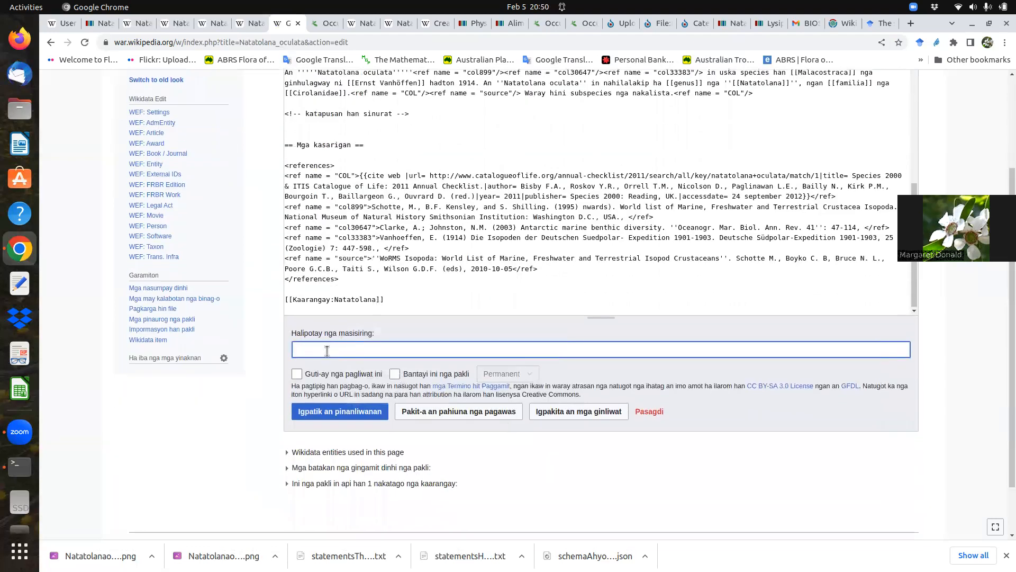
{"action": "left_click", "coordinate": [326, 351]}
{"action": "type", "text": "add"}
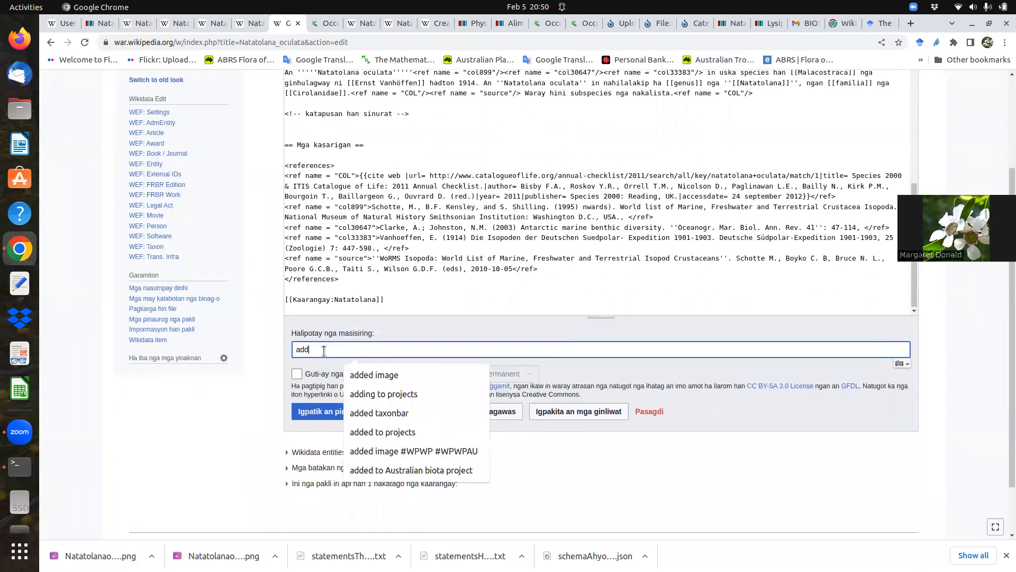
{"action": "type", "text": "ed image"}
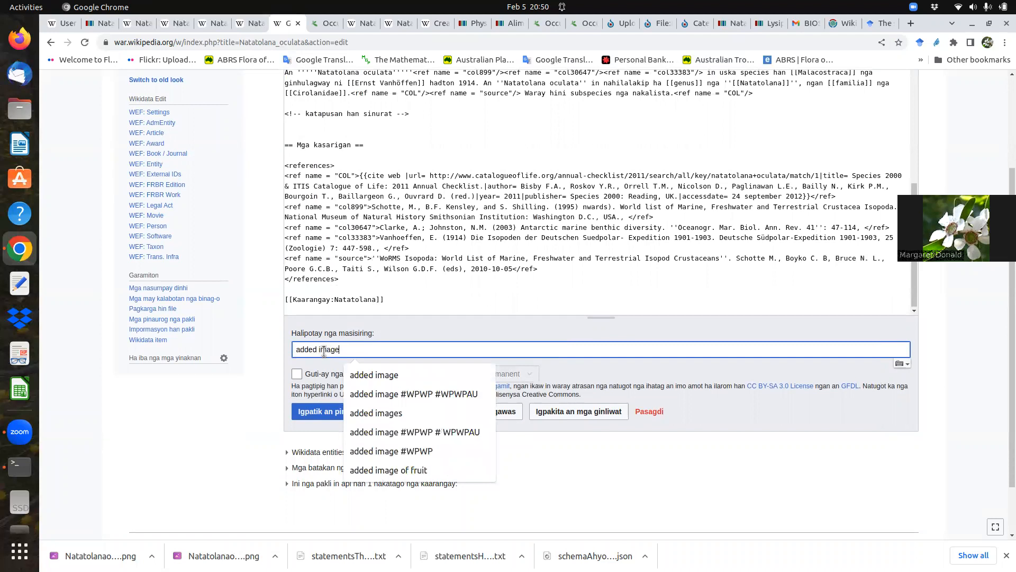
{"action": "left_click", "coordinate": [607, 451]}
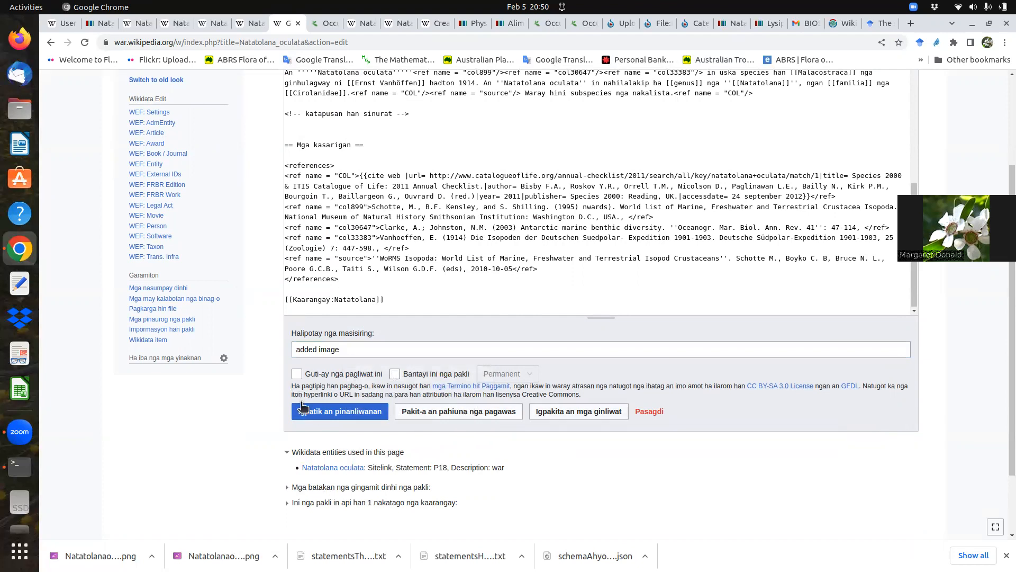
{"action": "left_click", "coordinate": [446, 412]}
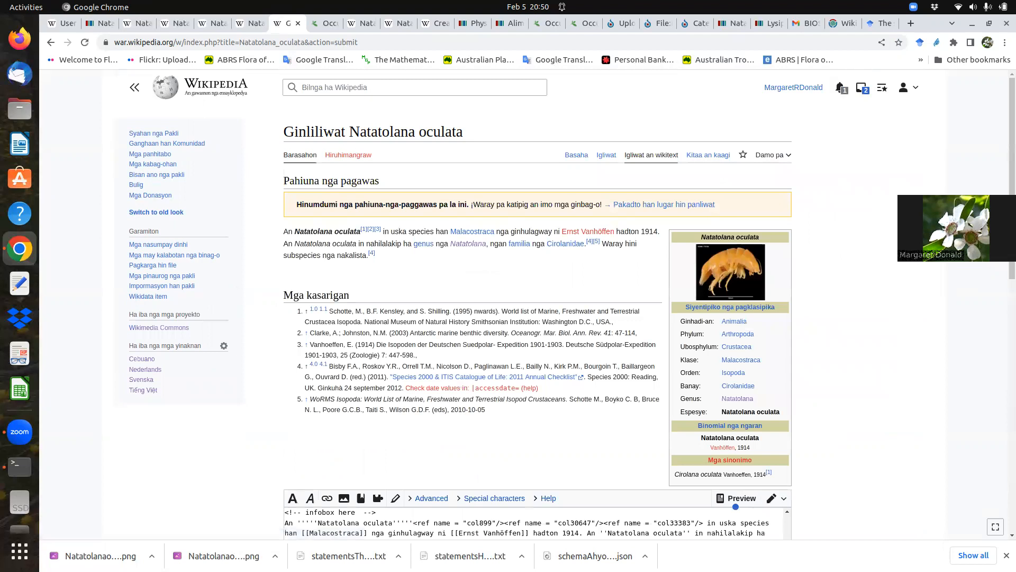
{"action": "scroll", "coordinate": [344, 423], "scroll_direction": "down", "scroll_amount": 3}
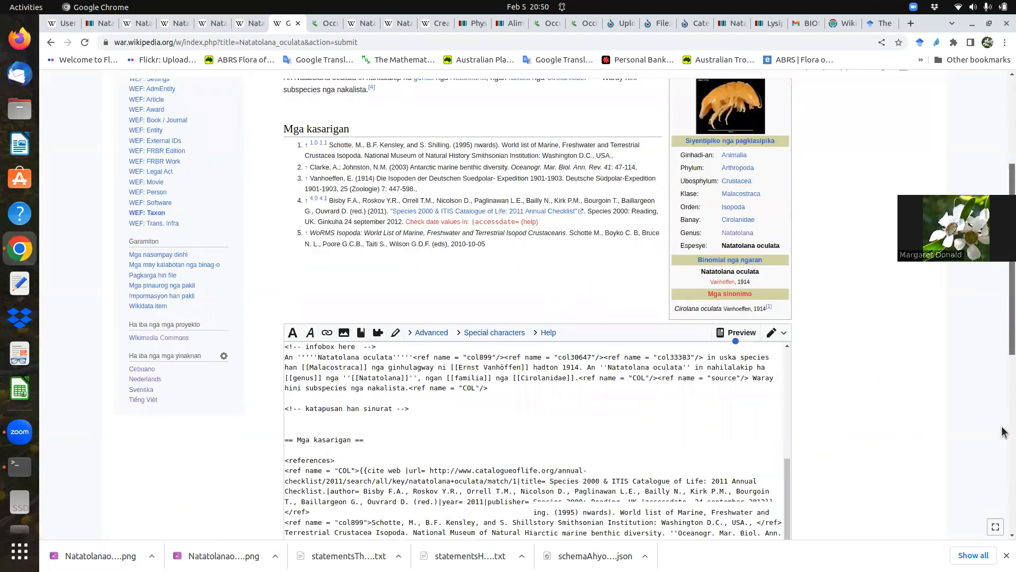
{"action": "scroll", "coordinate": [345, 436], "scroll_direction": "down", "scroll_amount": 6}
{"action": "left_click", "coordinate": [329, 405]}
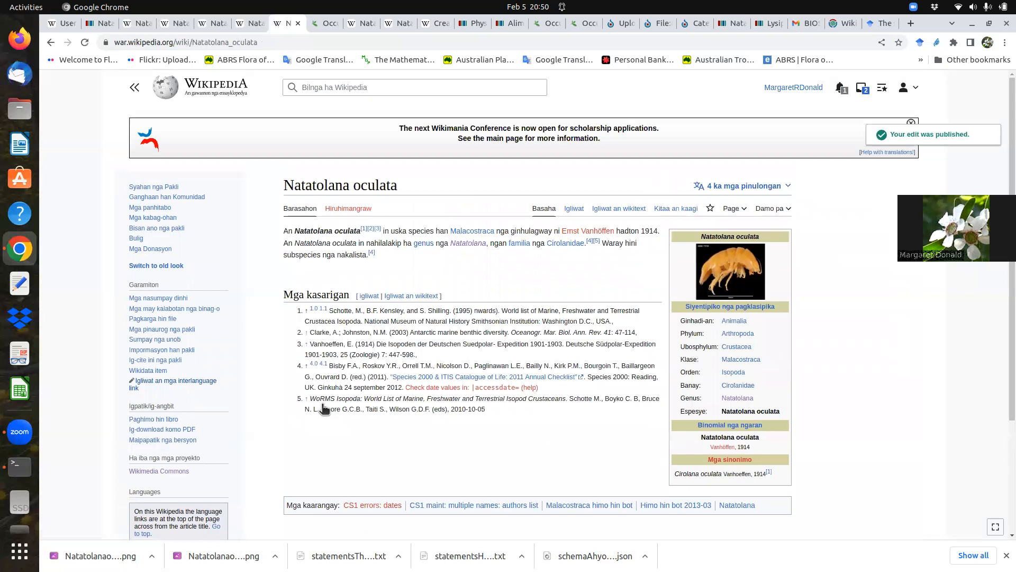
Open the Waray infobox image's file page in a new tab, view the original full-size file and return to the file page.
{"action": "middle_click", "coordinate": [725, 282]}
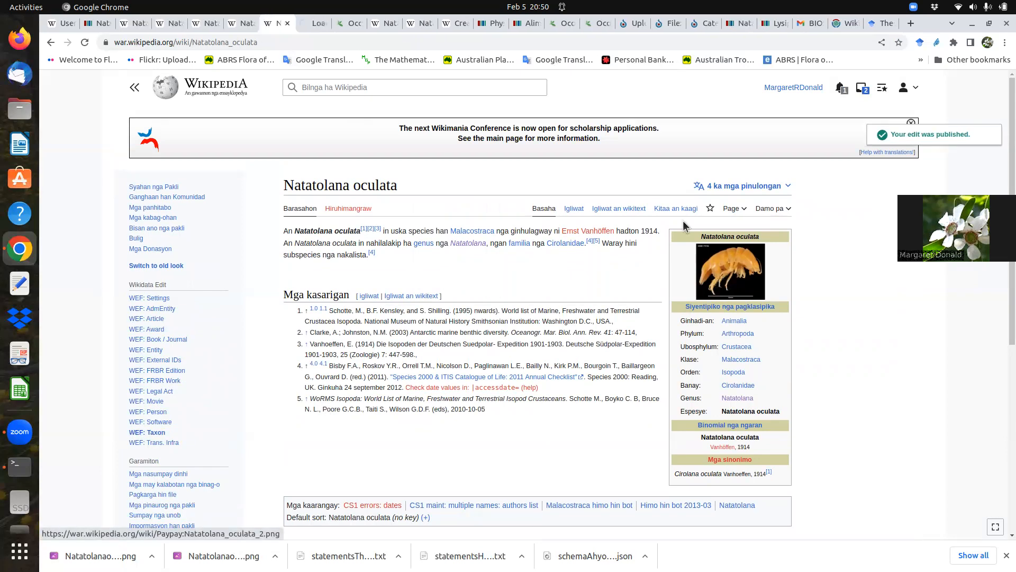
{"action": "left_click", "coordinate": [318, 24]}
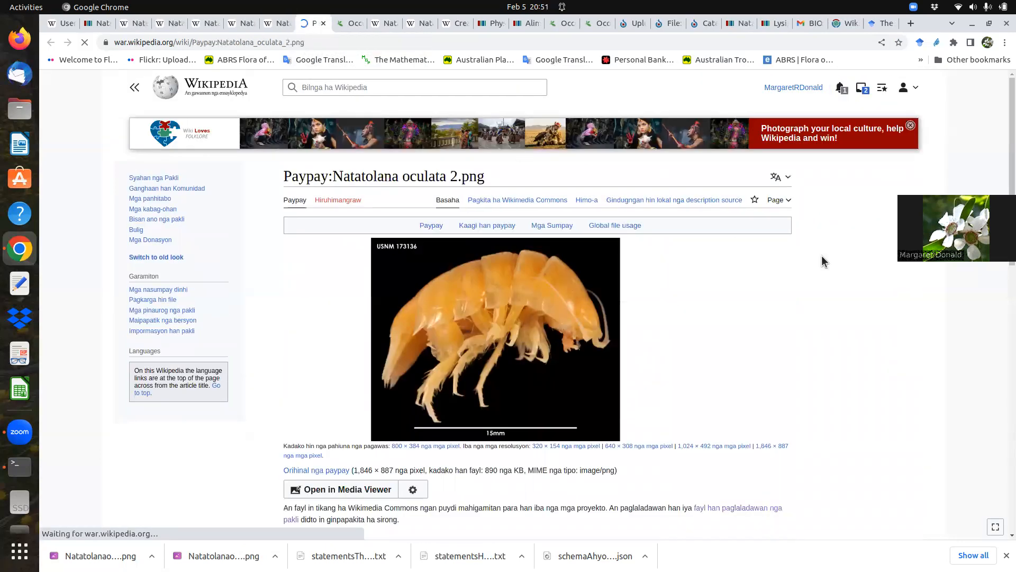
{"action": "scroll", "coordinate": [1002, 275], "scroll_direction": "down", "scroll_amount": 3}
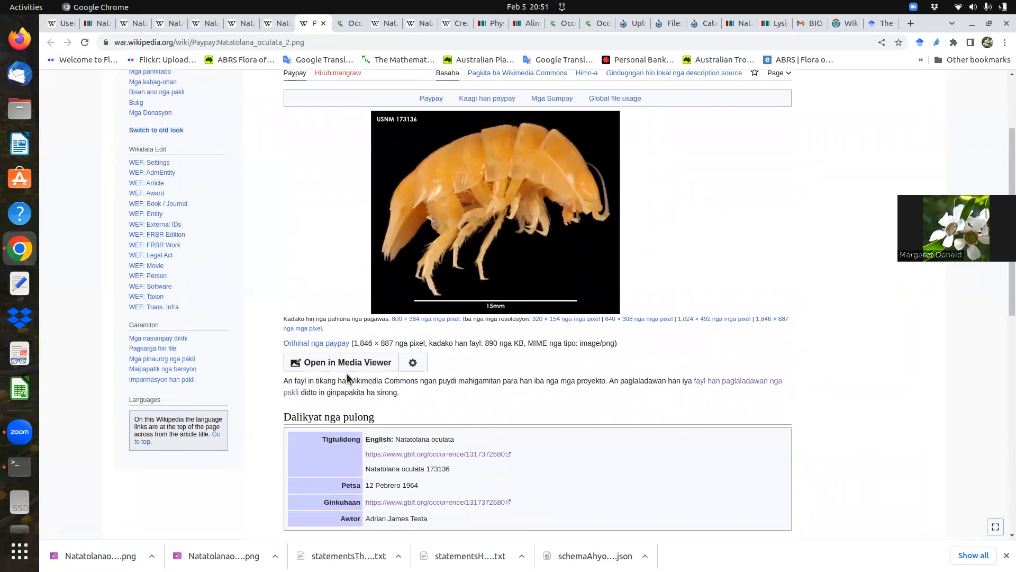
{"action": "left_click", "coordinate": [323, 346]}
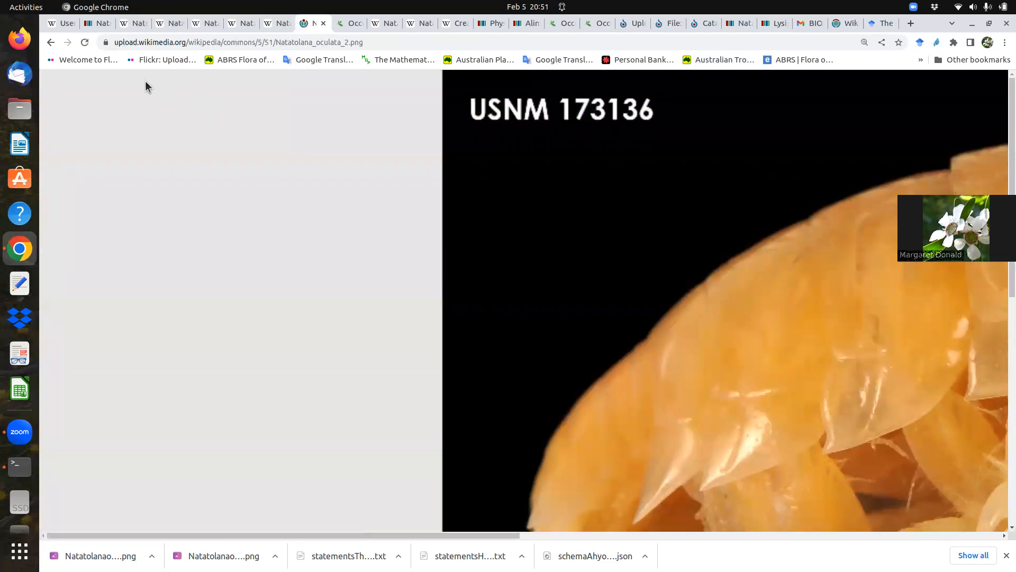
{"action": "left_click", "coordinate": [51, 43]}
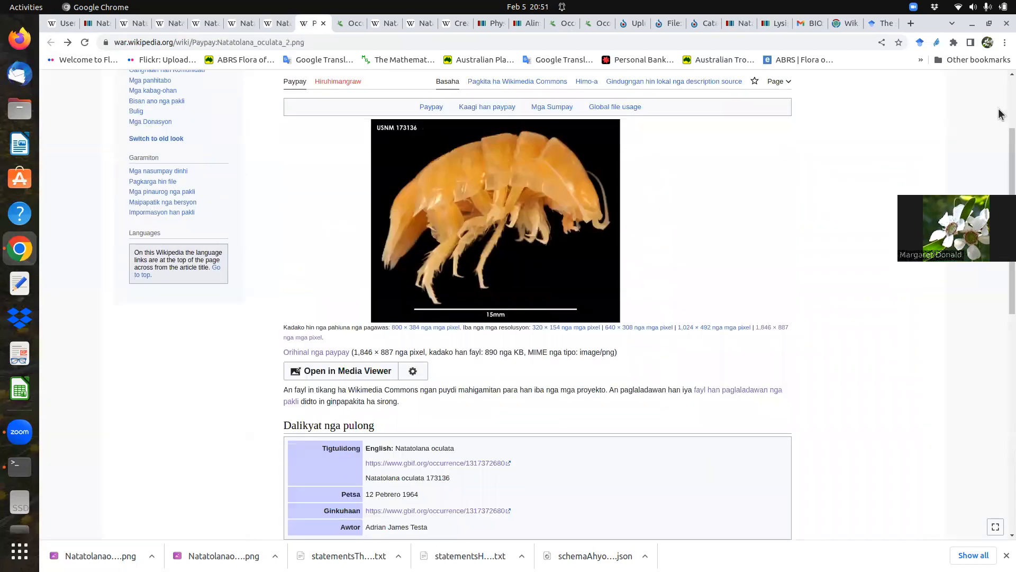
Check the file page's licence, file history and global file usage across the other wikis.
{"action": "left_click_drag", "start_coordinate": [1002, 271], "coordinate": [995, 430]}
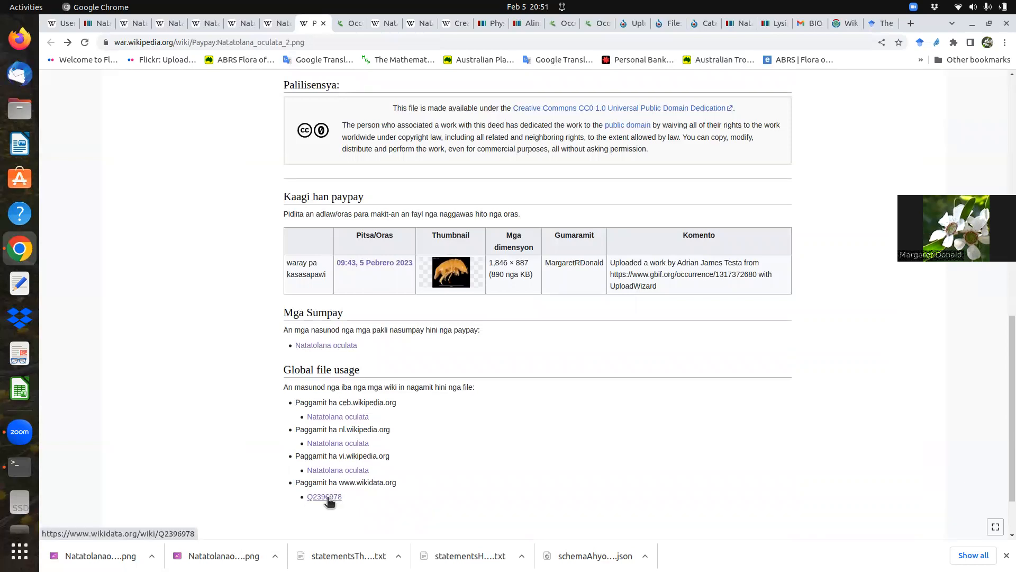
{"action": "scroll", "coordinate": [1002, 343], "scroll_direction": "down", "scroll_amount": 3}
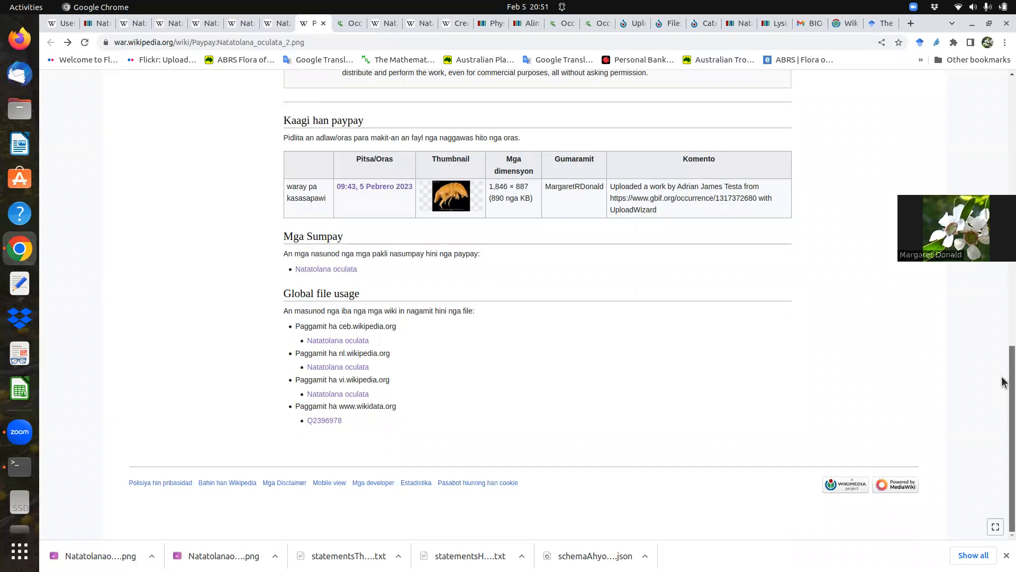
{"action": "left_click_drag", "start_coordinate": [1001, 381], "coordinate": [1001, 122]}
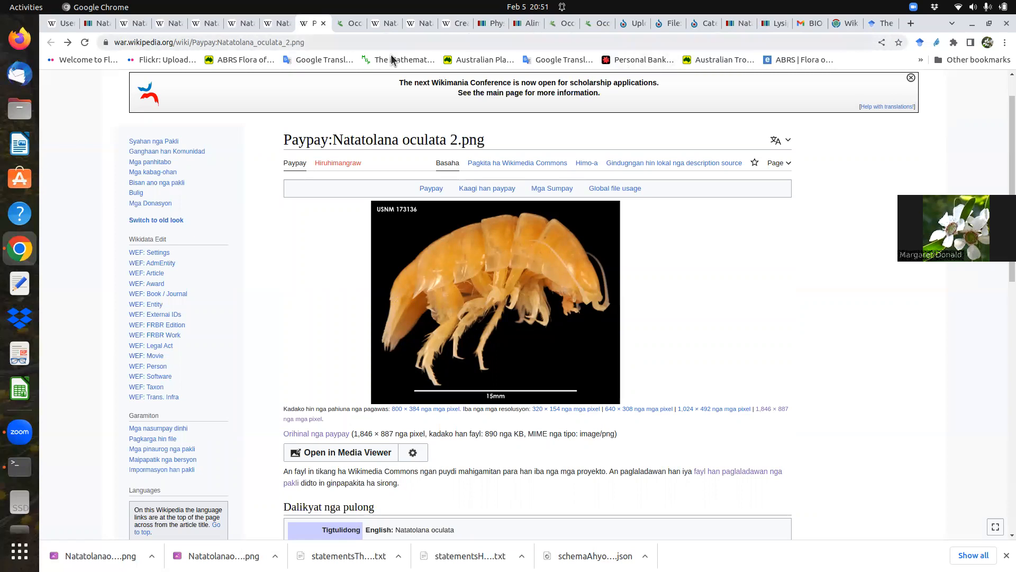
Return to the GBIF occurrence record of the specimen and open the record licence link of the dorsal view image.
{"action": "left_click", "coordinate": [561, 24]}
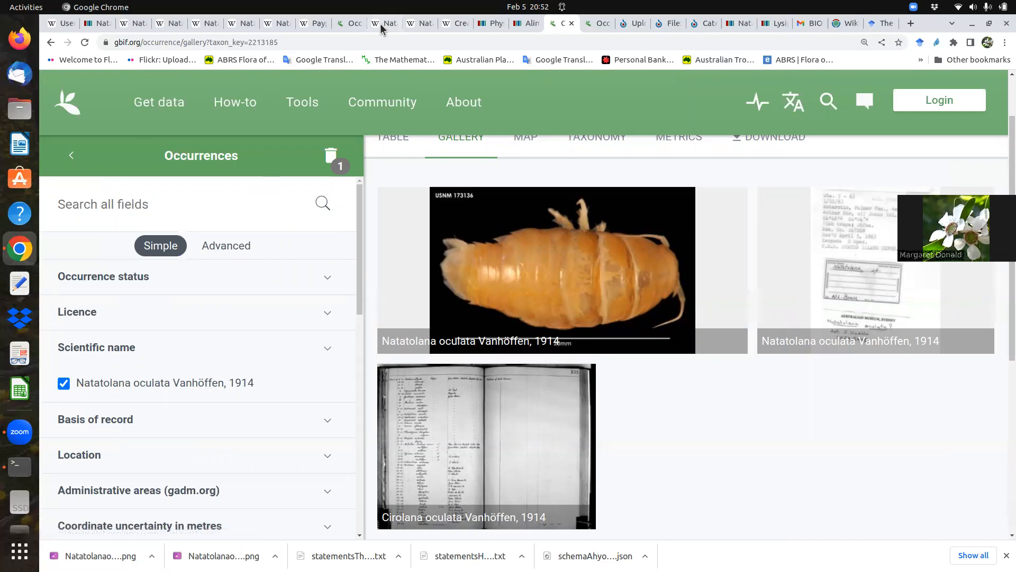
{"action": "left_click", "coordinate": [351, 26]}
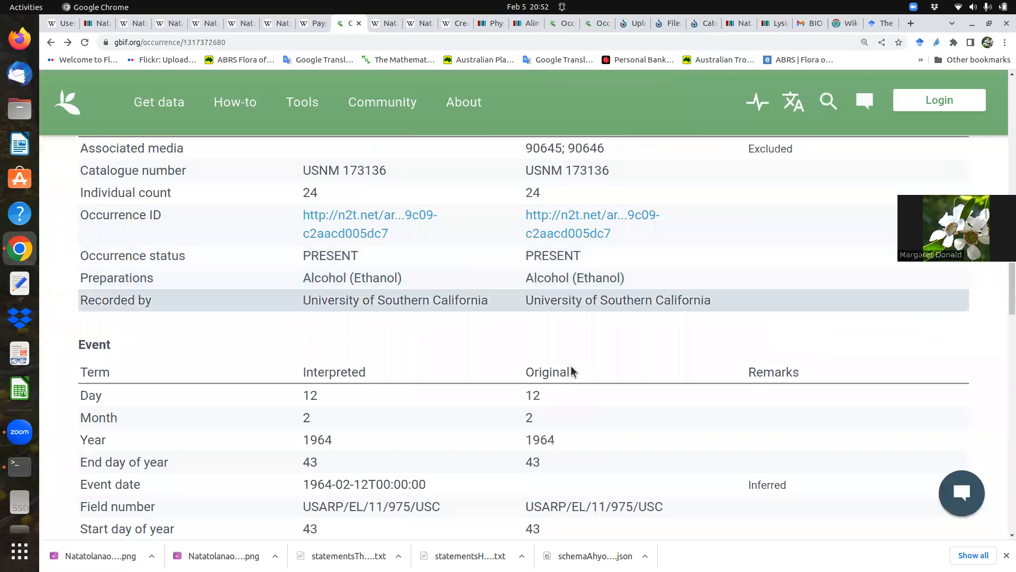
{"action": "left_click_drag", "start_coordinate": [1001, 293], "coordinate": [1002, 240]}
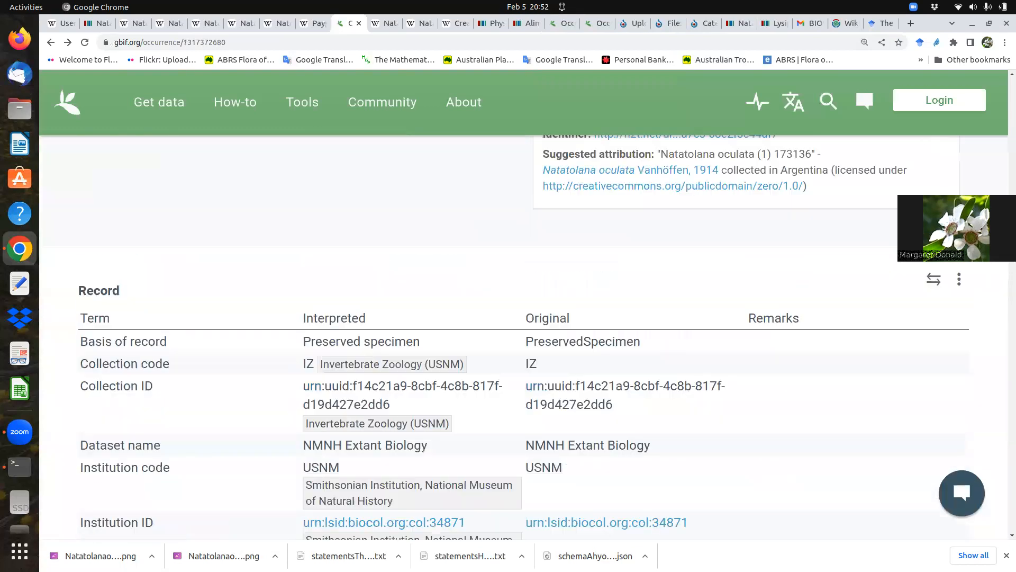
{"action": "left_click_drag", "start_coordinate": [1011, 201], "coordinate": [1012, 189]}
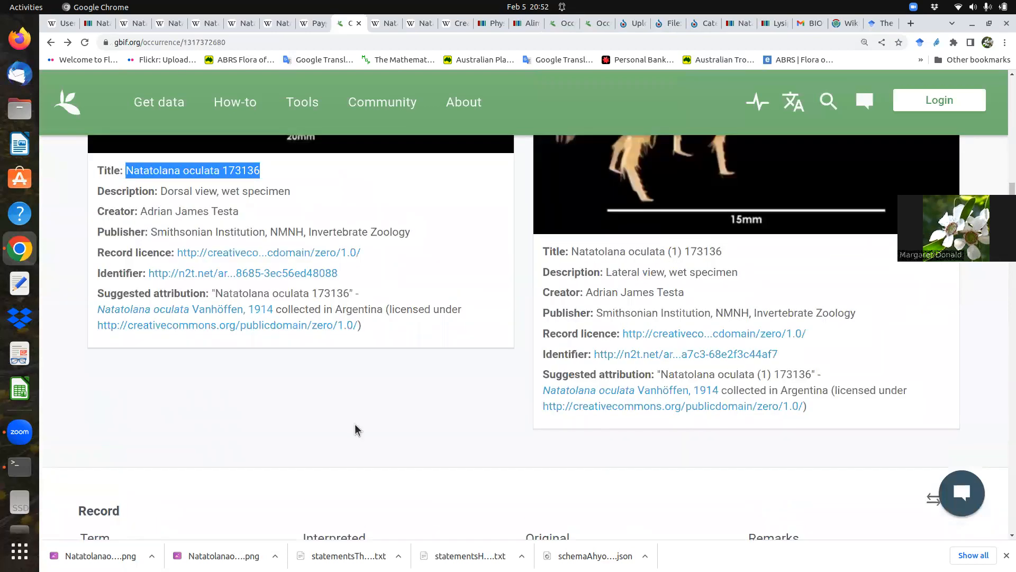
{"action": "left_click", "coordinate": [243, 253]}
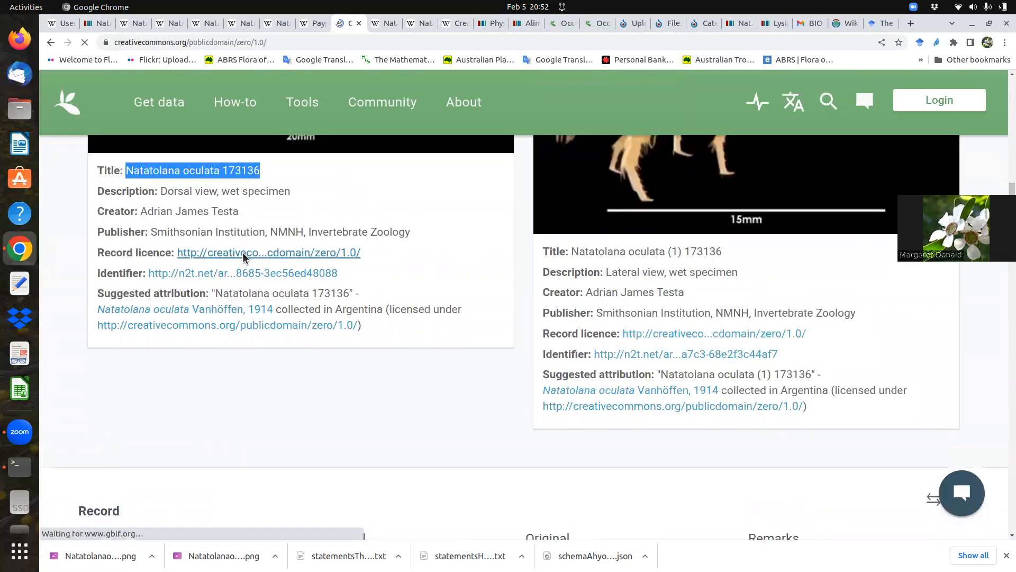